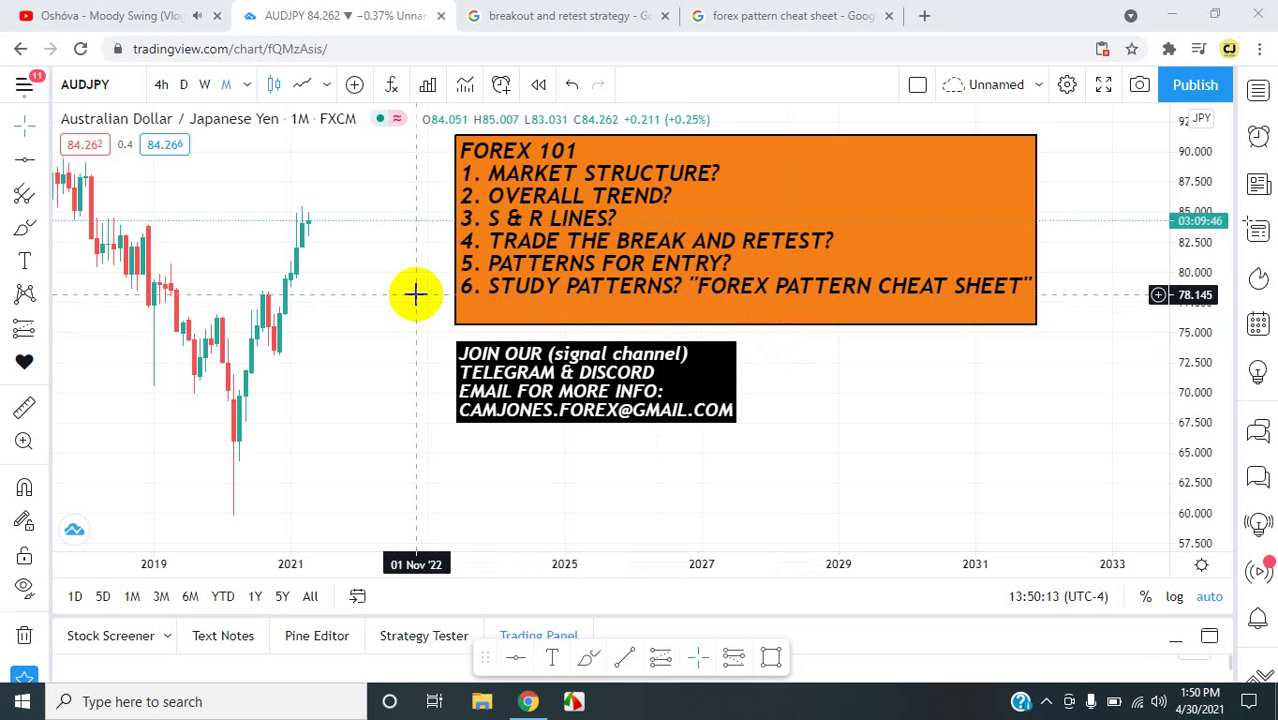
# - Scroll the AUDJPY monthly chart back to the early 1990s and switch to the Brush tool
pyautogui.hscroll(-5, 414, 292)
pyautogui.hscroll(-15, 414, 293)
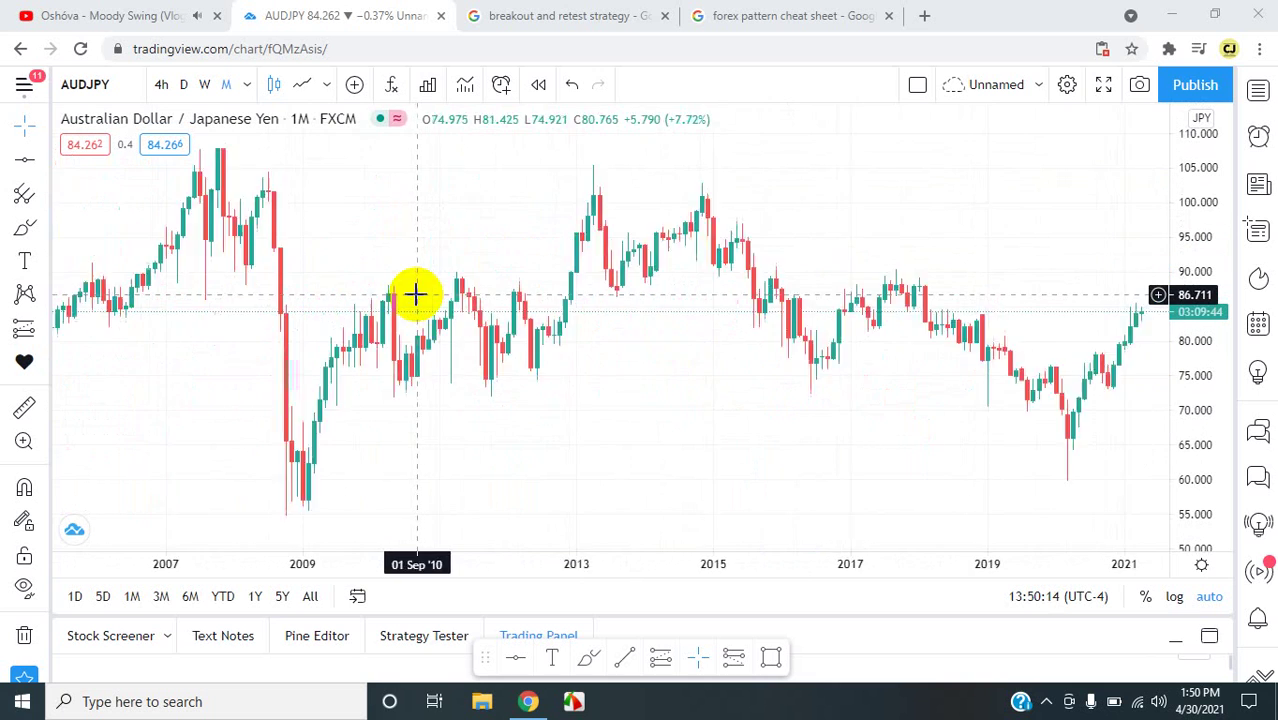
pyautogui.hscroll(-5, 414, 293)
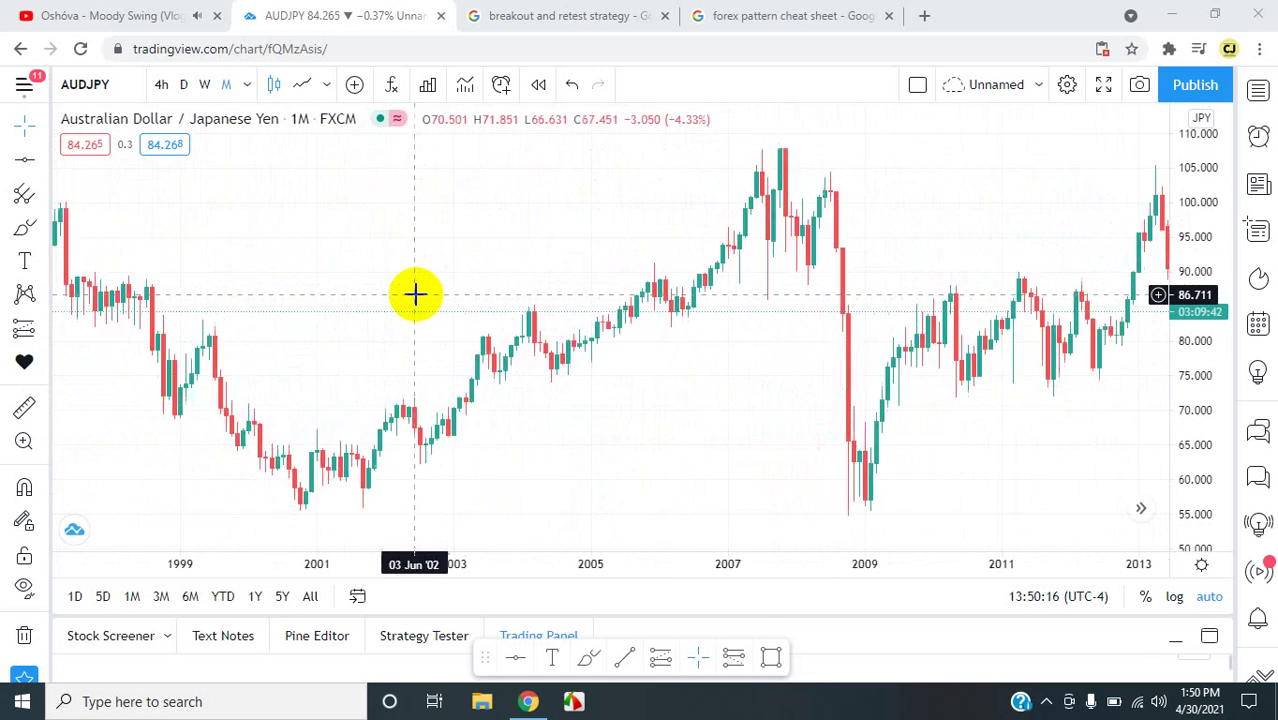
pyautogui.hscroll(-5, 414, 293)
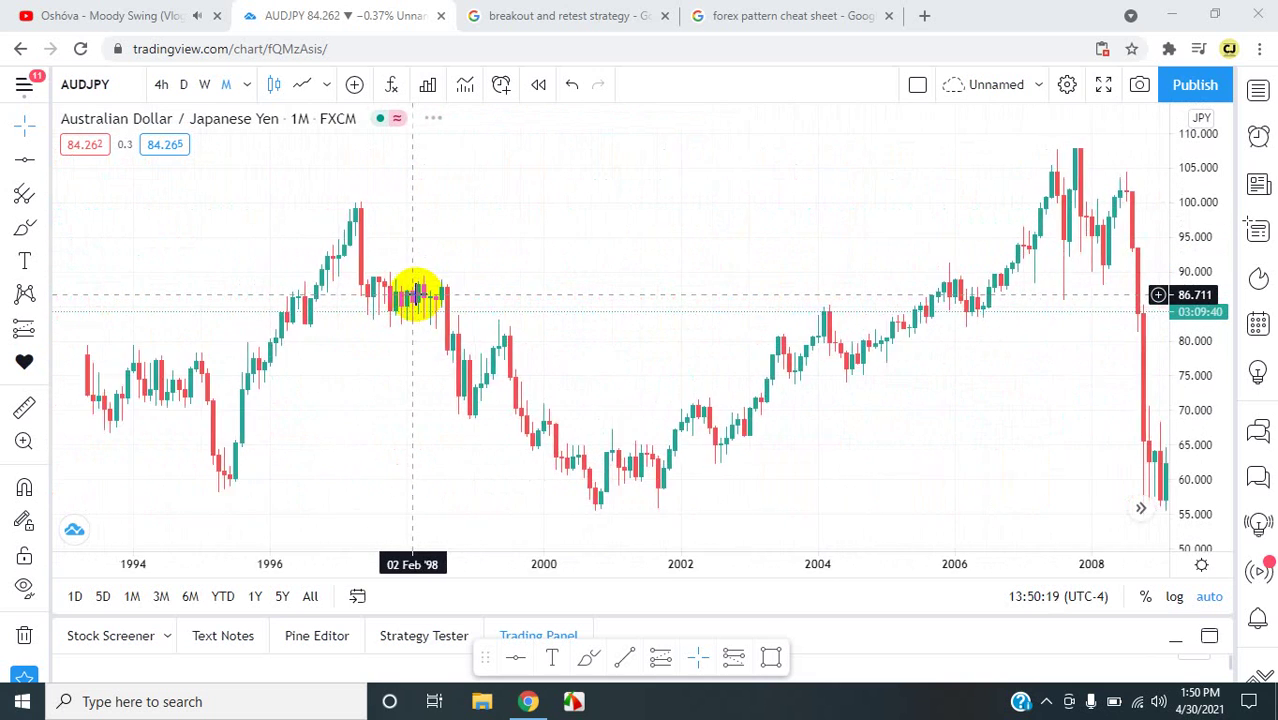
pyautogui.hscroll(-1, 414, 293)
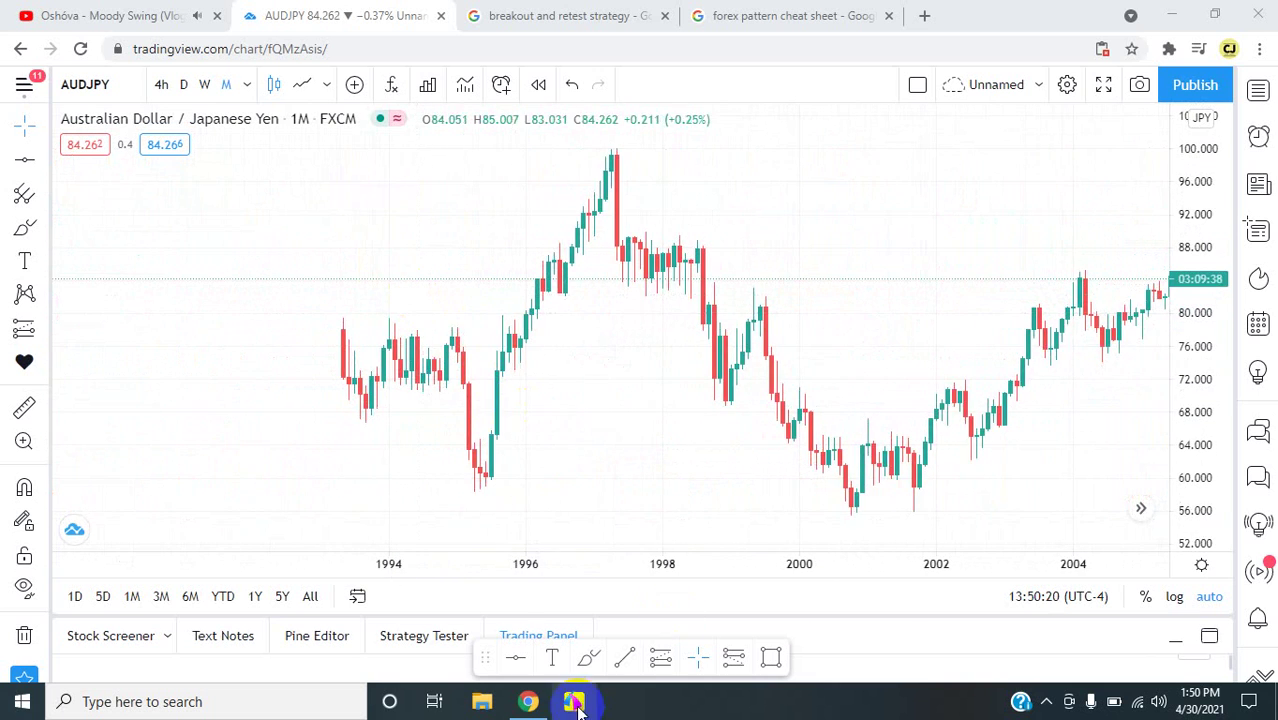
pyautogui.hotkey('alt', 'b')
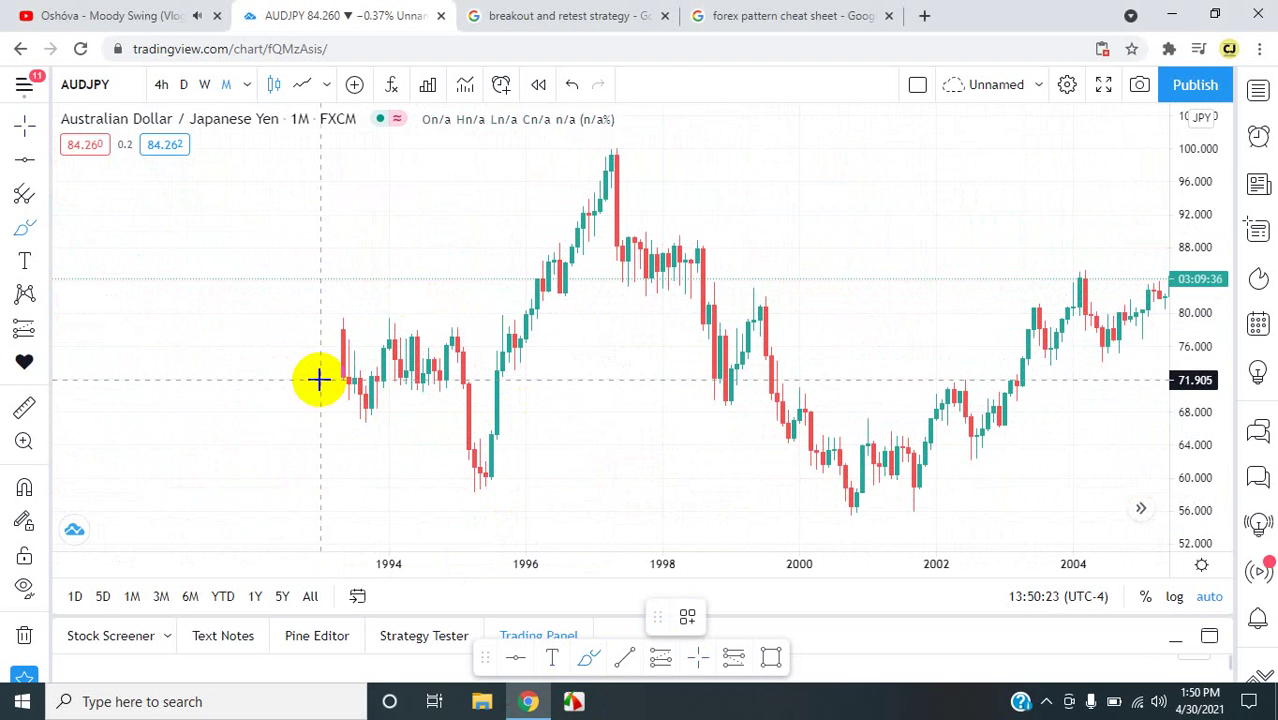
# - Brush the 1993–1995 range lines near 78, 60 and 70, plus a price-path curve between them
pyautogui.moveTo(315, 332); pyautogui.dragTo(474, 330)
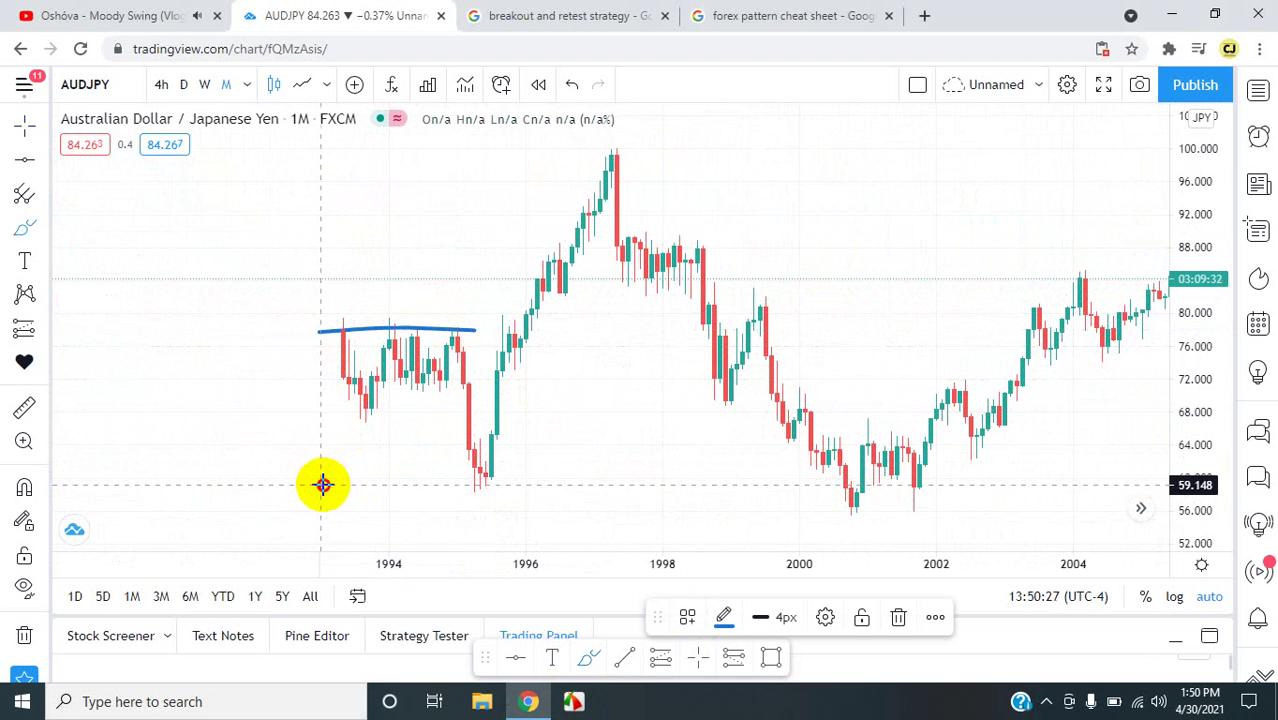
pyautogui.moveTo(322, 484); pyautogui.dragTo(531, 476)
pyautogui.moveTo(270, 386); pyautogui.dragTo(520, 390)
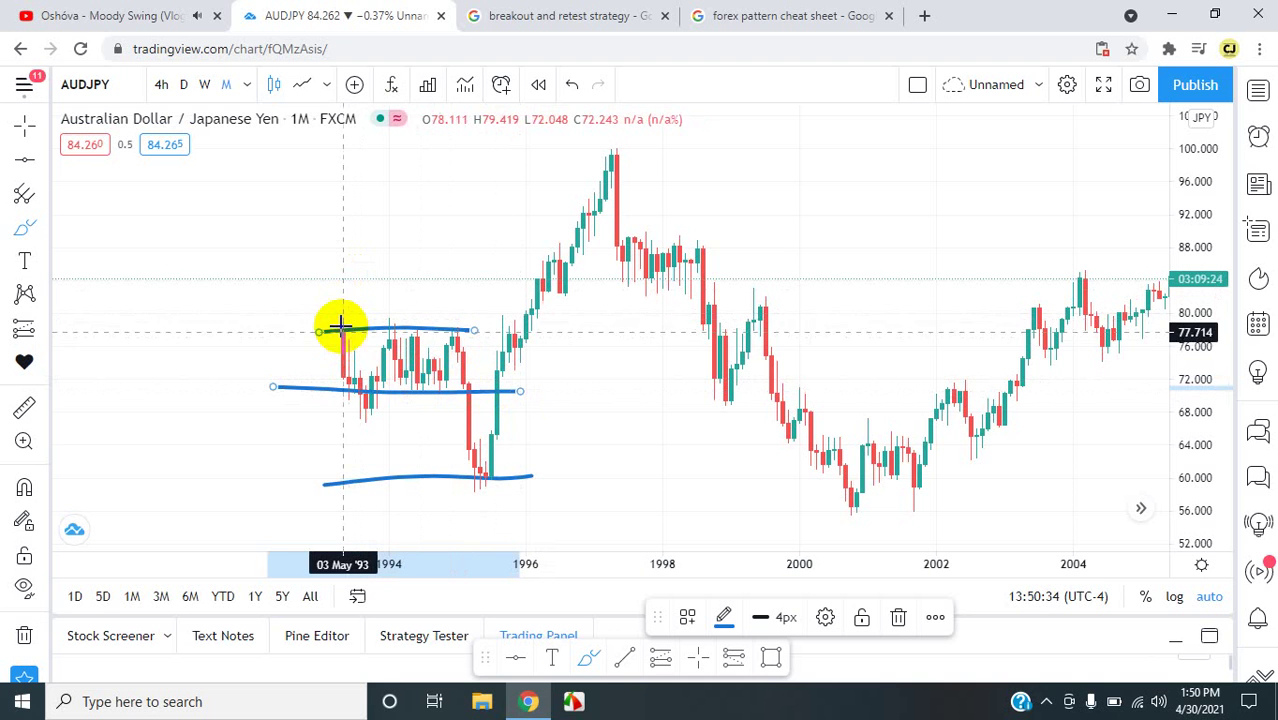
pyautogui.moveTo(341, 326)
pyautogui.mouseDown()
pyautogui.moveTo(377, 418)
pyautogui.moveTo(394, 344)
pyautogui.moveTo(411, 377)
pyautogui.moveTo(416, 342)
pyautogui.mouseUp()
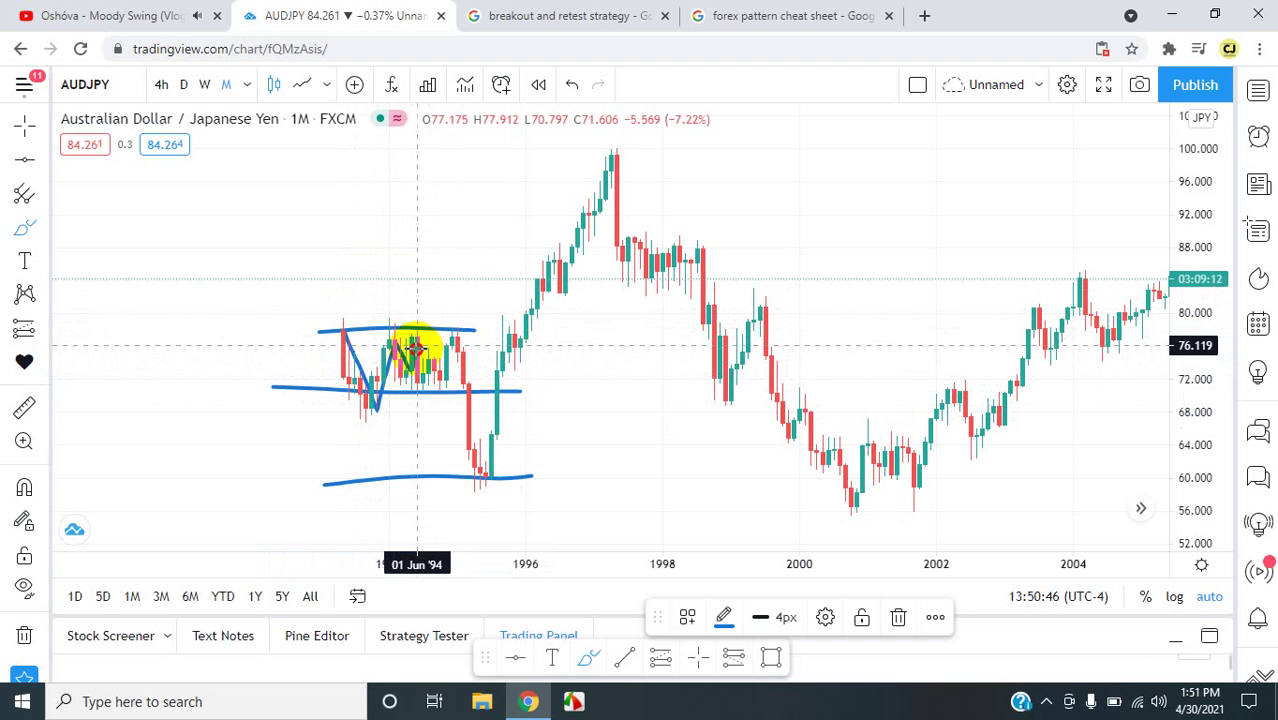
pyautogui.moveTo(430, 360)
pyautogui.mouseDown()
pyautogui.moveTo(442, 371)
pyautogui.moveTo(456, 338)
pyautogui.moveTo(490, 482)
pyautogui.mouseUp()
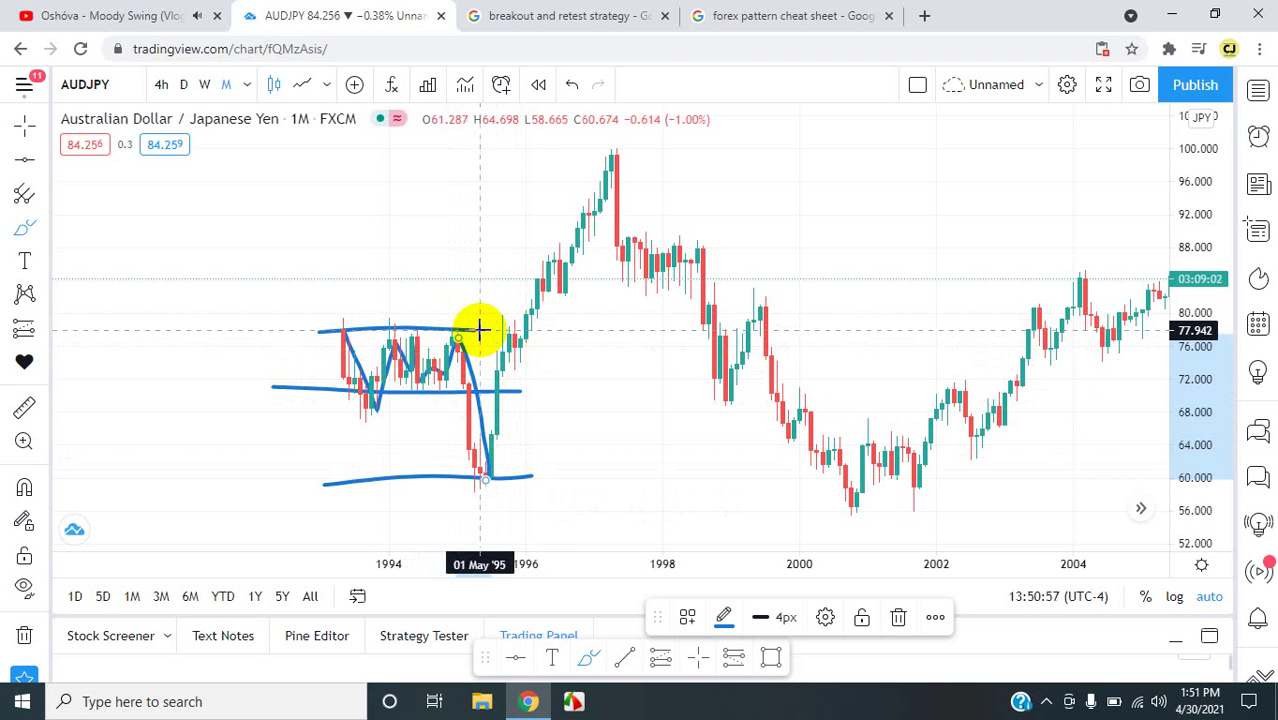
# - Extend the range-top line past 1996 and brush levels near 88, 93 and the 100 peak
pyautogui.moveTo(480, 329); pyautogui.dragTo(597, 327)
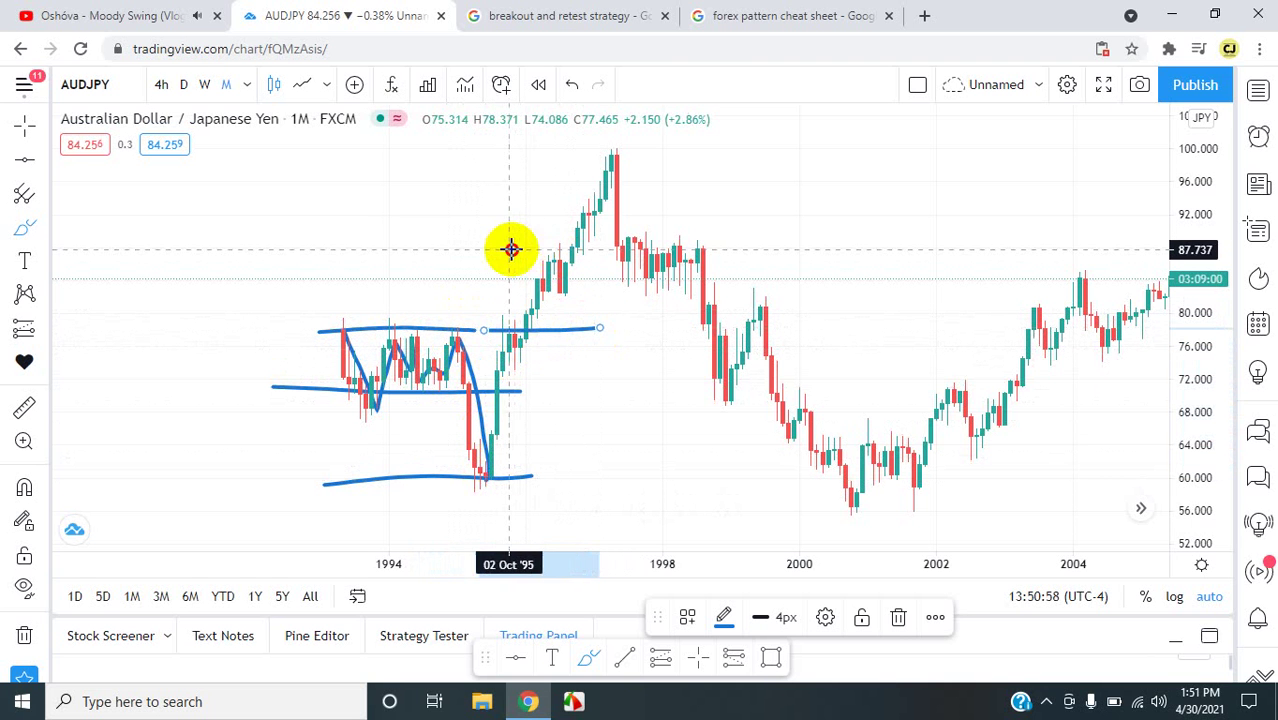
pyautogui.moveTo(511, 249); pyautogui.dragTo(597, 243)
pyautogui.moveTo(560, 202); pyautogui.dragTo(656, 203)
pyautogui.moveTo(590, 155); pyautogui.dragTo(673, 145)
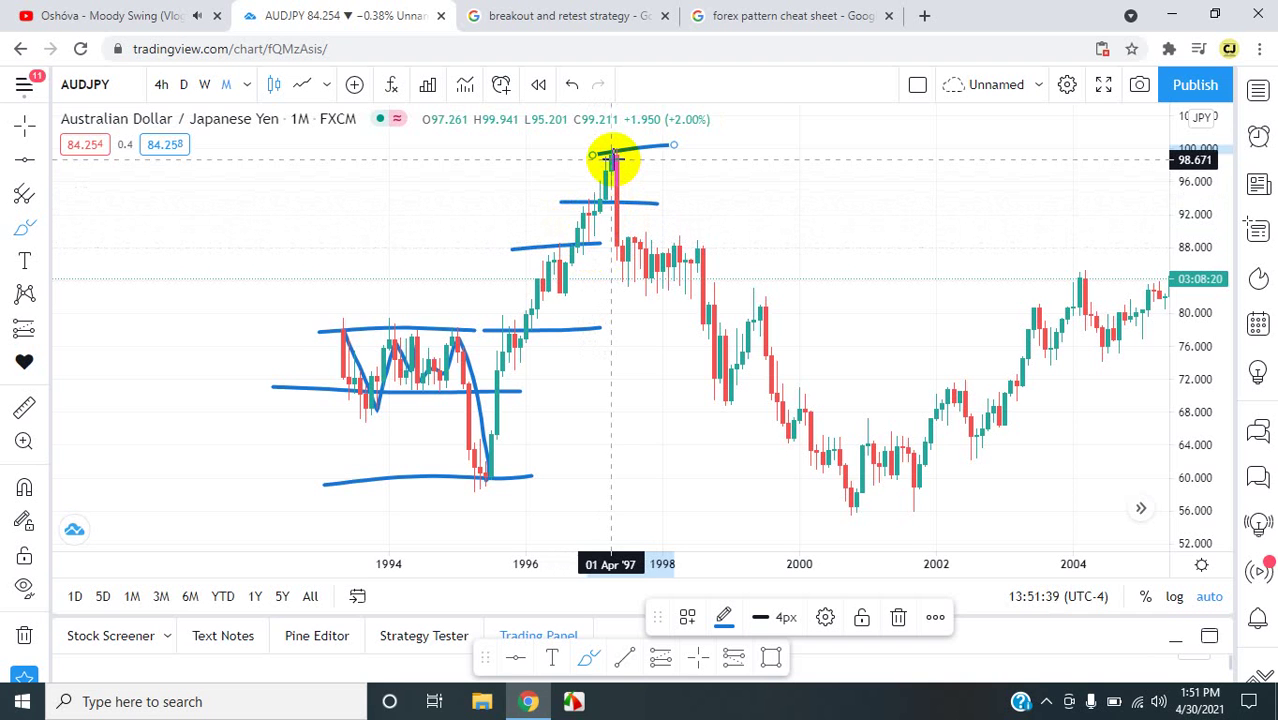
# - Brush the fall from the 1997 peak, 1998 levels near 84 and 88, and the 1998–1999 decline path
pyautogui.moveTo(613, 158); pyautogui.dragTo(626, 250)
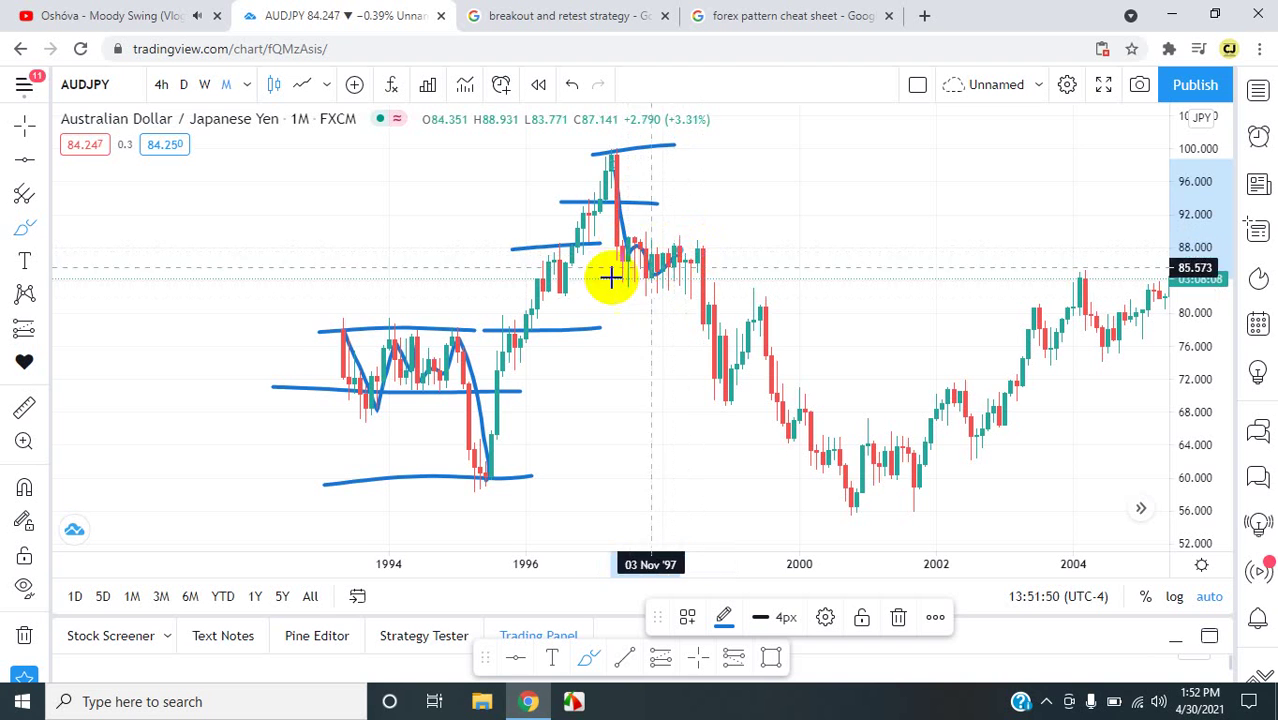
pyautogui.moveTo(594, 285); pyautogui.dragTo(765, 270)
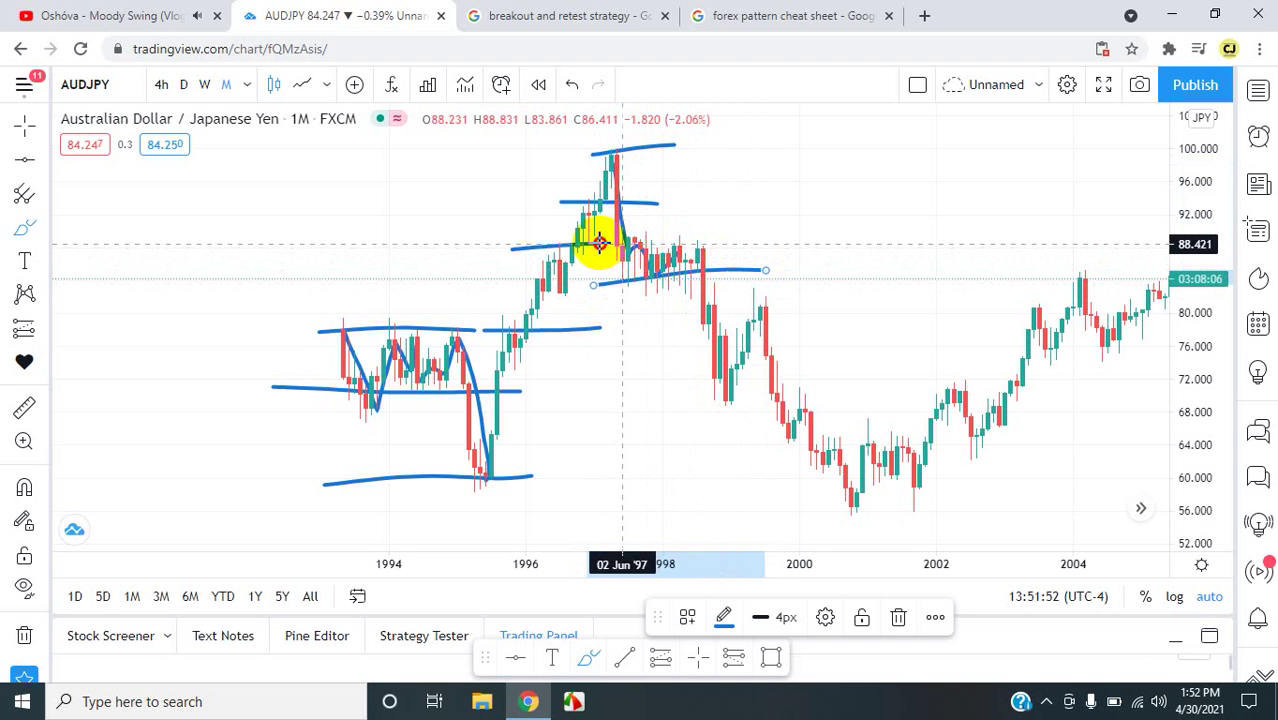
pyautogui.moveTo(605, 243); pyautogui.dragTo(770, 243)
pyautogui.moveTo(684, 243)
pyautogui.mouseDown()
pyautogui.moveTo(676, 257)
pyautogui.moveTo(709, 242)
pyautogui.moveTo(705, 330)
pyautogui.moveTo(721, 286)
pyautogui.moveTo(714, 347)
pyautogui.moveTo(736, 398)
pyautogui.moveTo(682, 402)
pyautogui.moveTo(824, 394)
pyautogui.moveTo(722, 394)
pyautogui.moveTo(763, 302)
pyautogui.moveTo(745, 271)
pyautogui.moveTo(736, 303)
pyautogui.moveTo(822, 305)
pyautogui.mouseUp()
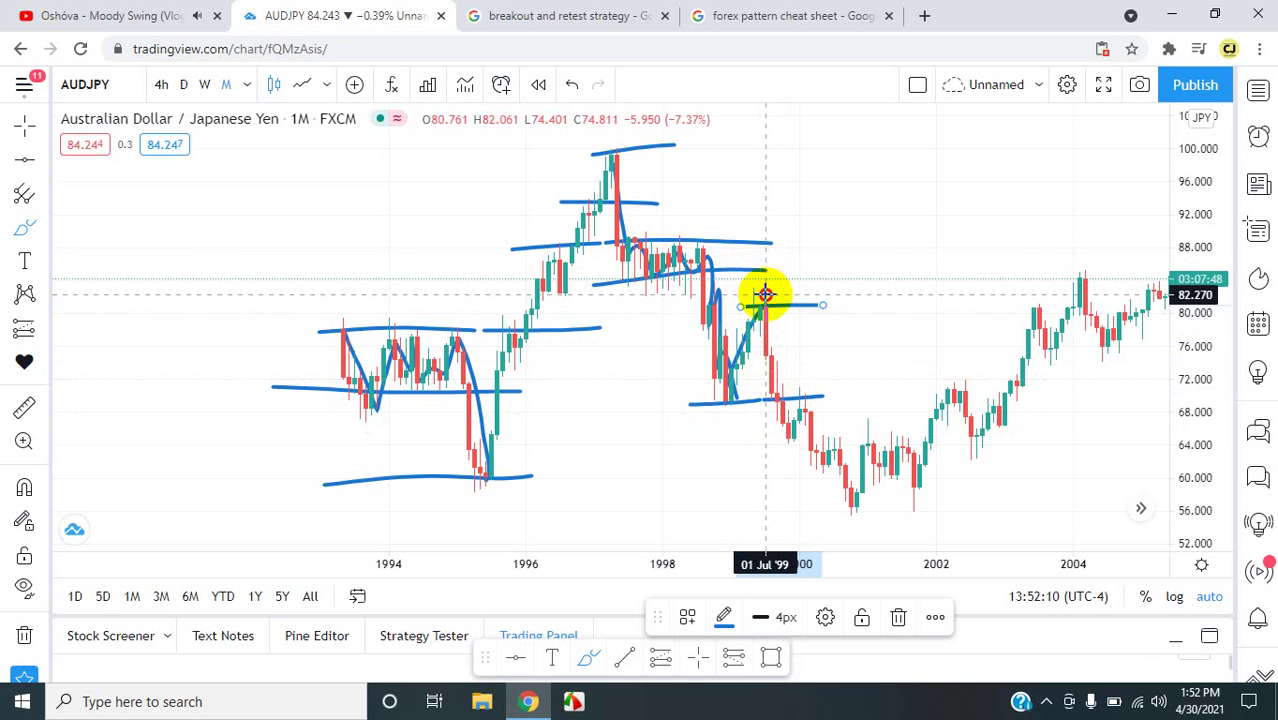
pyautogui.moveTo(765, 291)
pyautogui.mouseDown()
pyautogui.moveTo(783, 425)
pyautogui.moveTo(800, 410)
pyautogui.moveTo(853, 508)
pyautogui.moveTo(975, 502)
pyautogui.mouseUp()
# - Scroll right toward 2010 and try rebound curves from the 2001 low, undoing each attempt
pyautogui.hscroll(10, 975, 502)
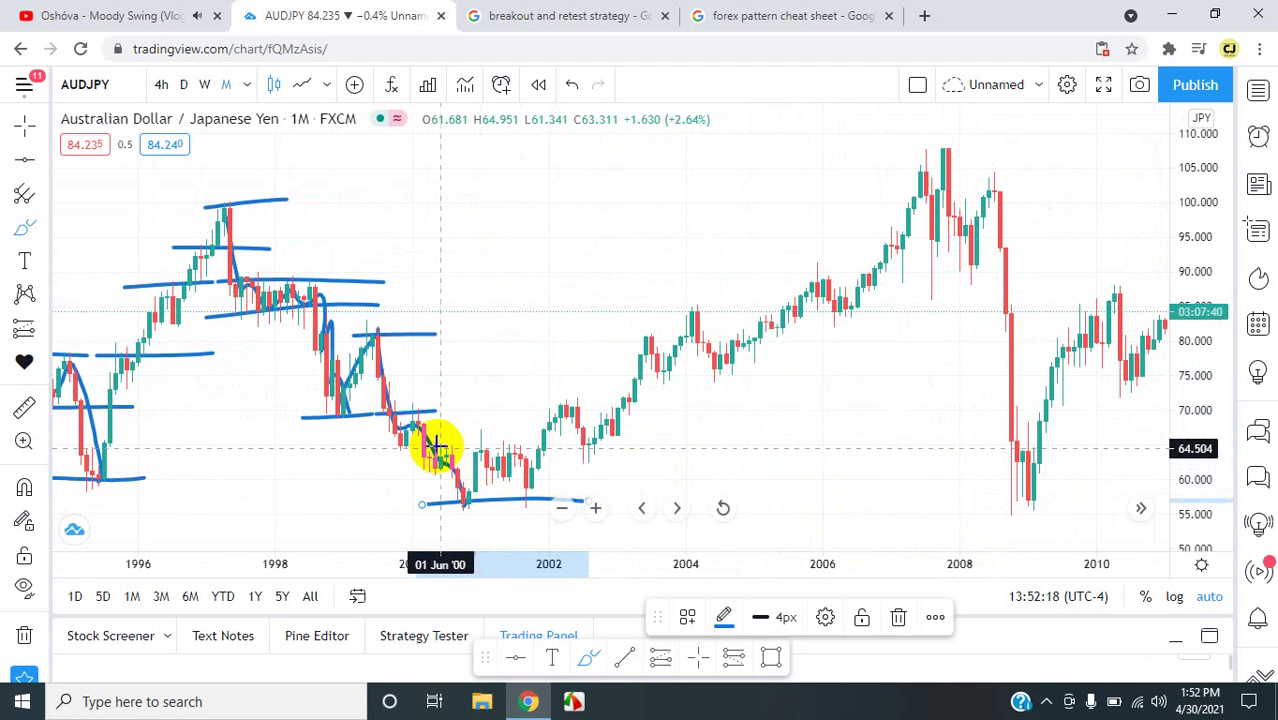
pyautogui.moveTo(405, 416)
pyautogui.mouseDown()
pyautogui.moveTo(465, 500)
pyautogui.moveTo(485, 452)
pyautogui.mouseUp()
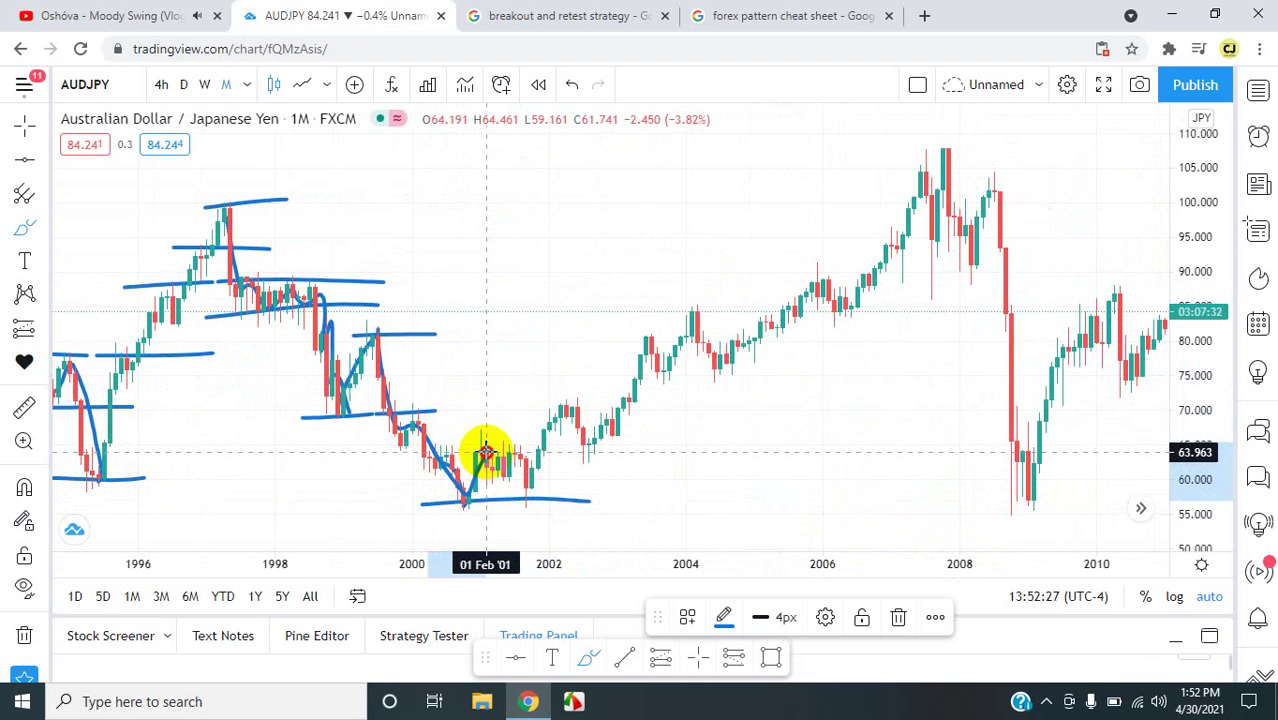
pyautogui.moveTo(485, 452)
pyautogui.mouseDown()
pyautogui.moveTo(503, 478)
pyautogui.moveTo(514, 438)
pyautogui.mouseUp()
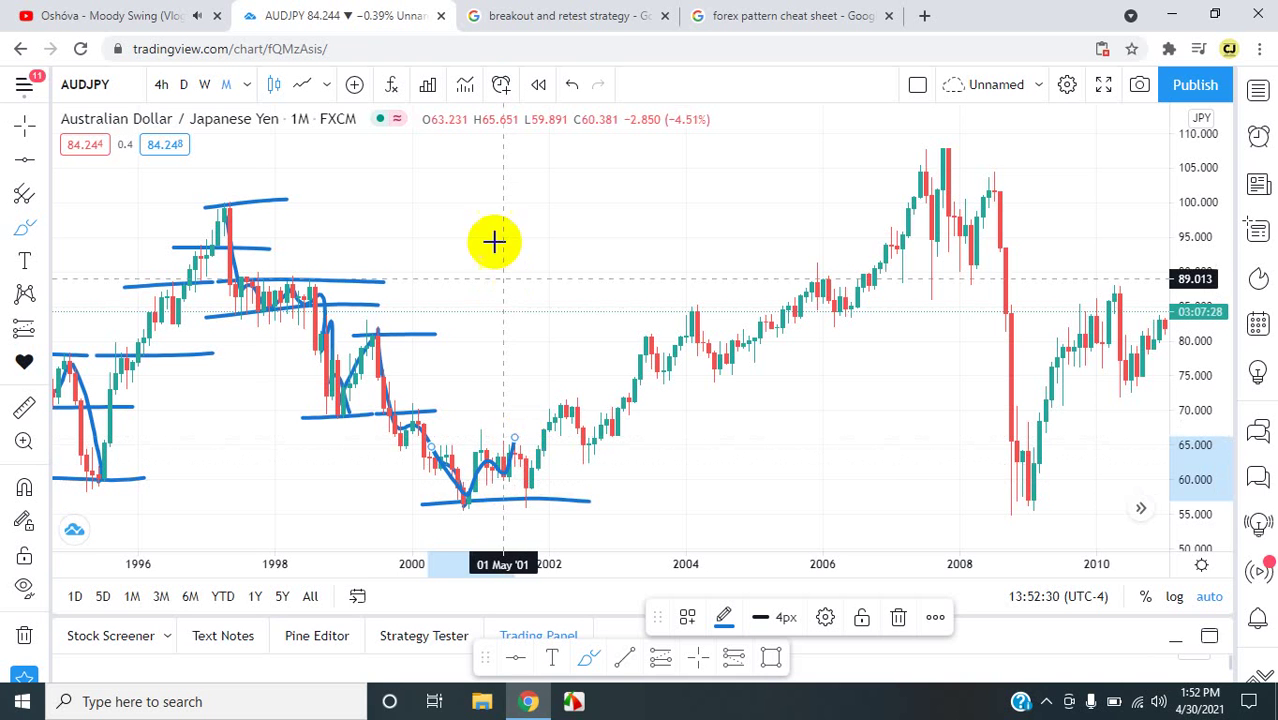
pyautogui.click(569, 84)
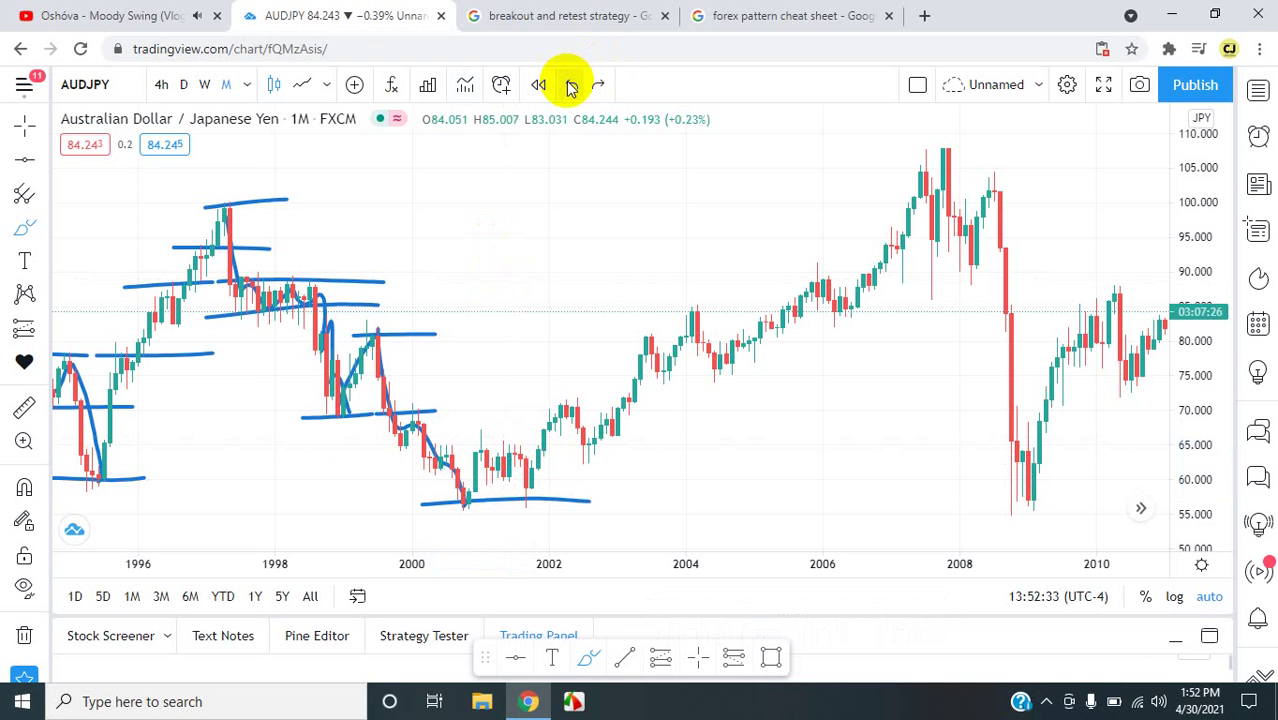
pyautogui.click(590, 662)
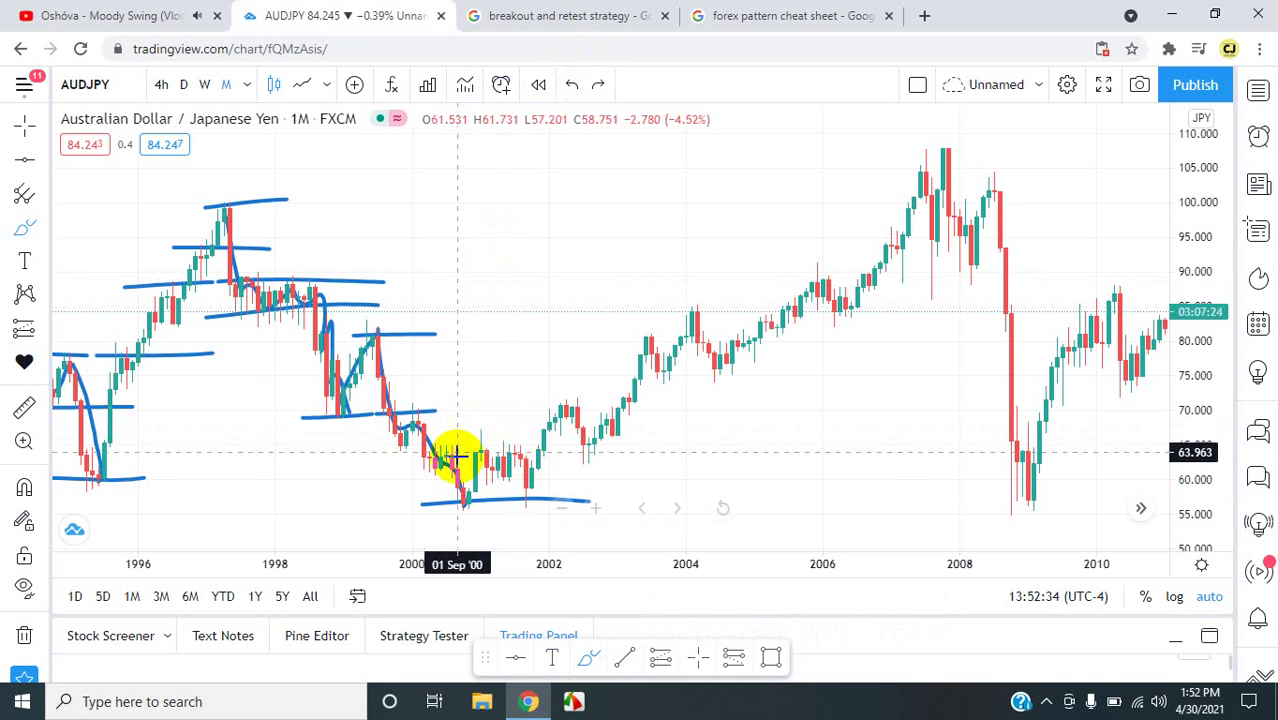
pyautogui.moveTo(447, 456)
pyautogui.mouseDown()
pyautogui.moveTo(467, 505)
pyautogui.moveTo(476, 449)
pyautogui.moveTo(493, 478)
pyautogui.moveTo(509, 442)
pyautogui.mouseUp()
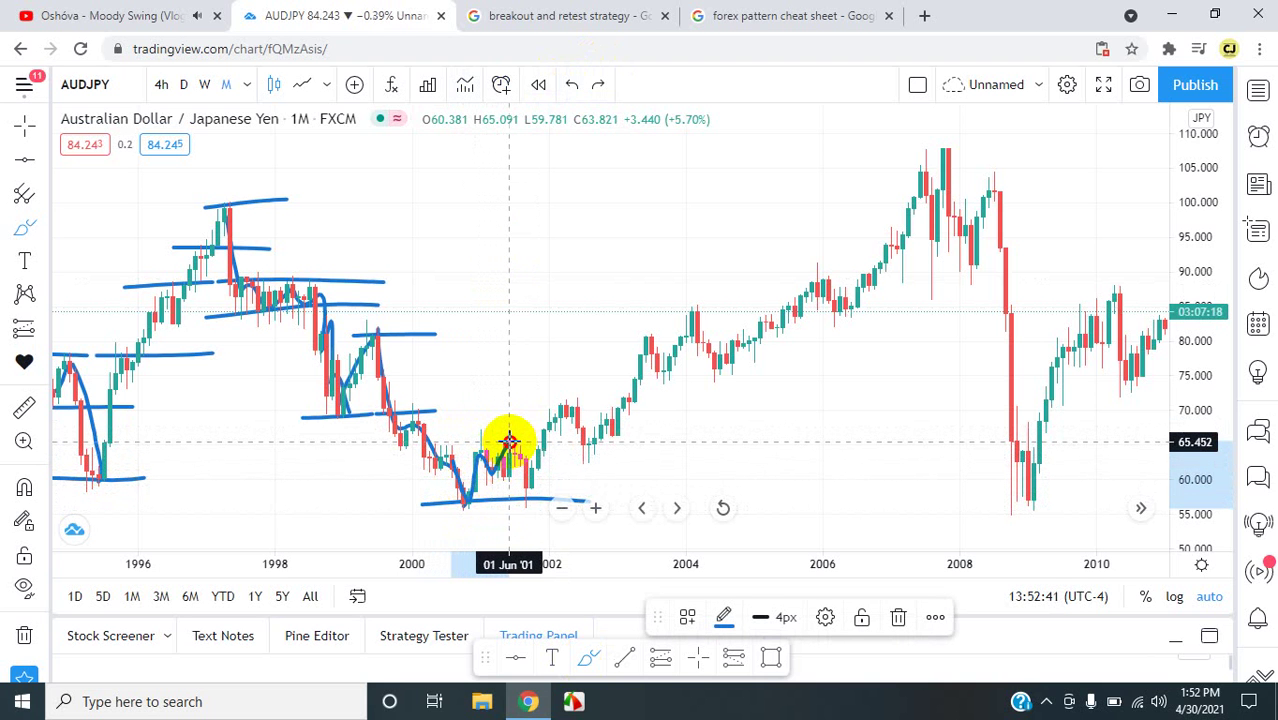
pyautogui.moveTo(509, 442); pyautogui.dragTo(509, 442)
pyautogui.click(578, 86)
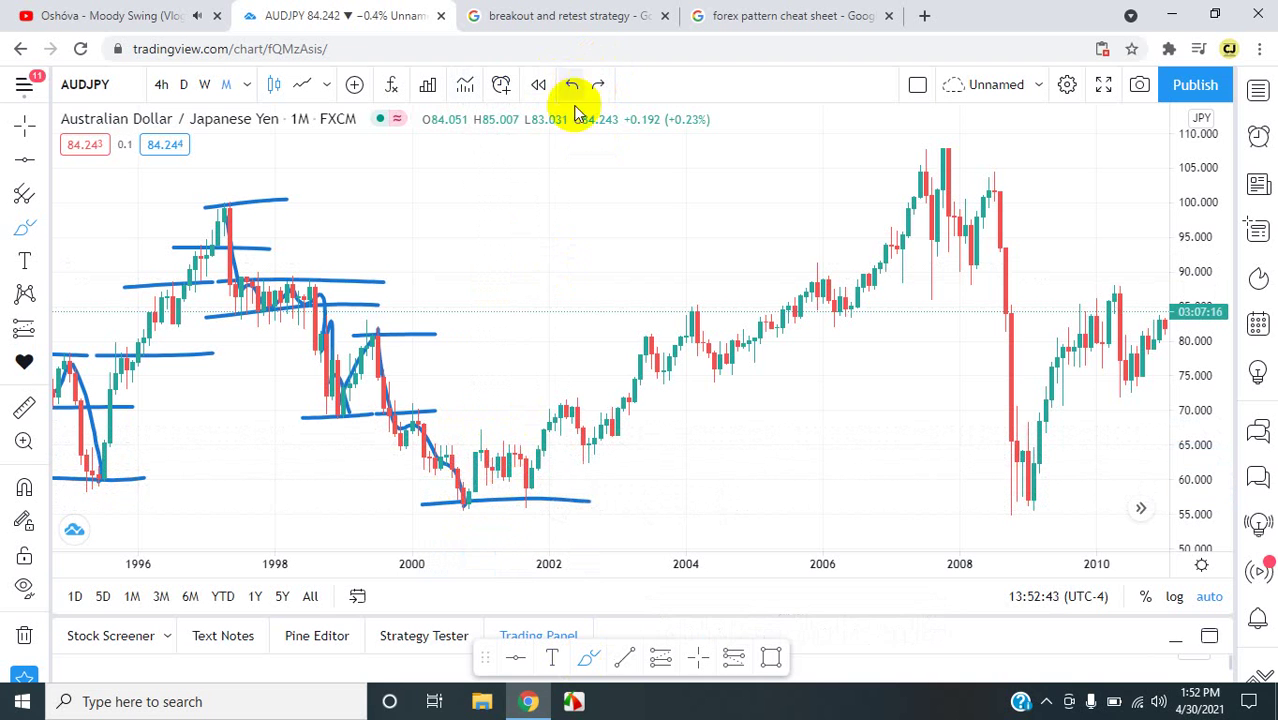
pyautogui.moveTo(518, 513)
pyautogui.mouseDown()
pyautogui.moveTo(448, 449)
pyautogui.moveTo(472, 505)
pyautogui.mouseUp()
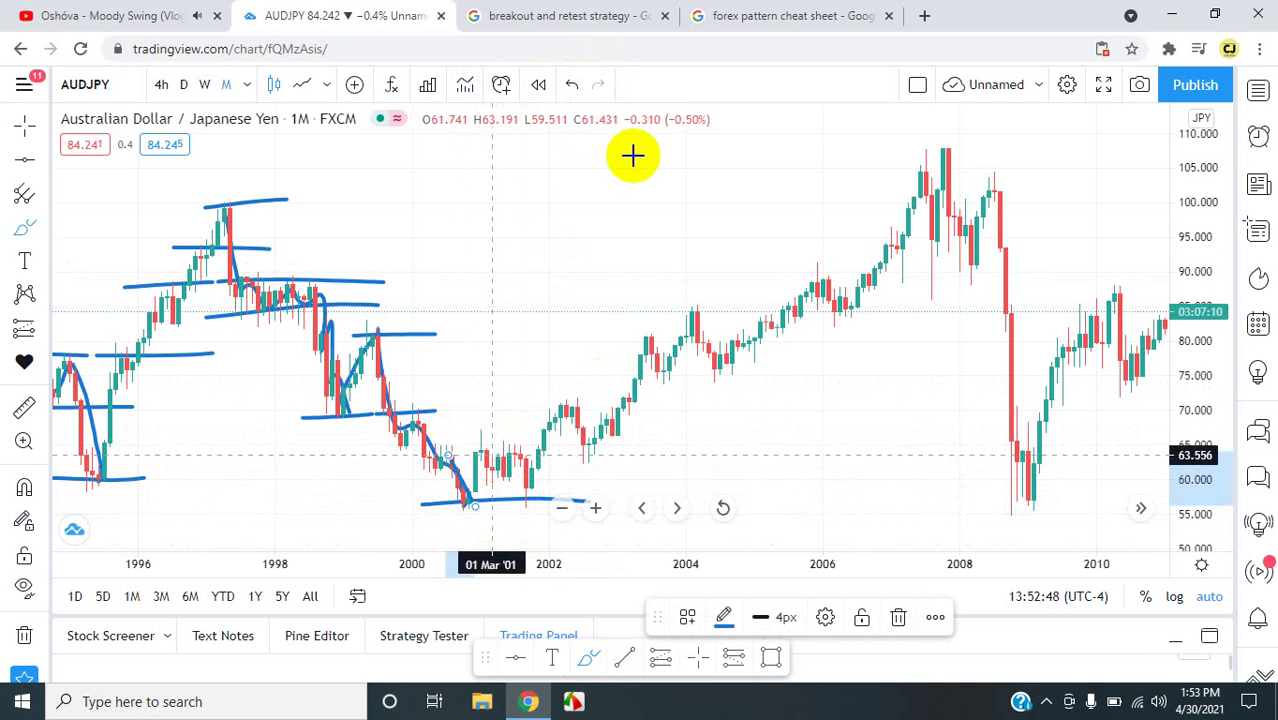
pyautogui.click(570, 84)
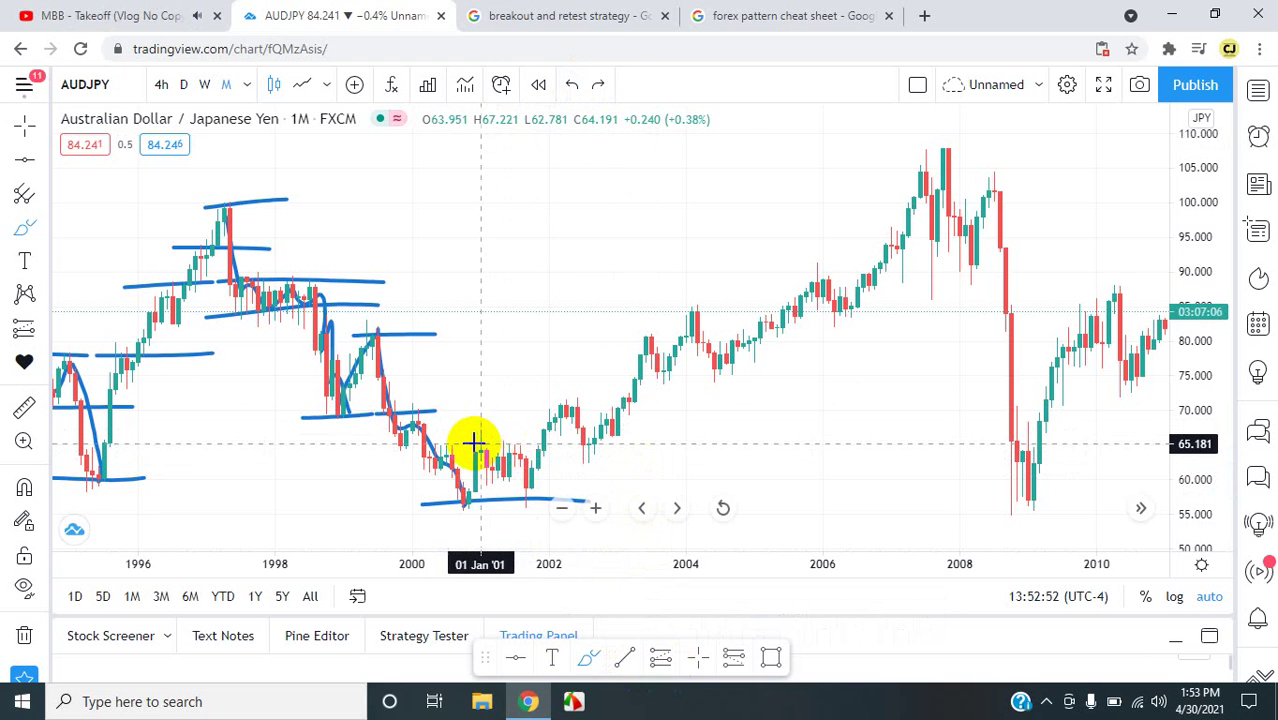
# - Brush the 2001 rebound, a rising 2002–2004 line, and levels near 83, 90 and the 107 peak
pyautogui.moveTo(480, 448)
pyautogui.mouseDown()
pyautogui.moveTo(508, 475)
pyautogui.moveTo(511, 446)
pyautogui.moveTo(523, 463)
pyautogui.mouseUp()
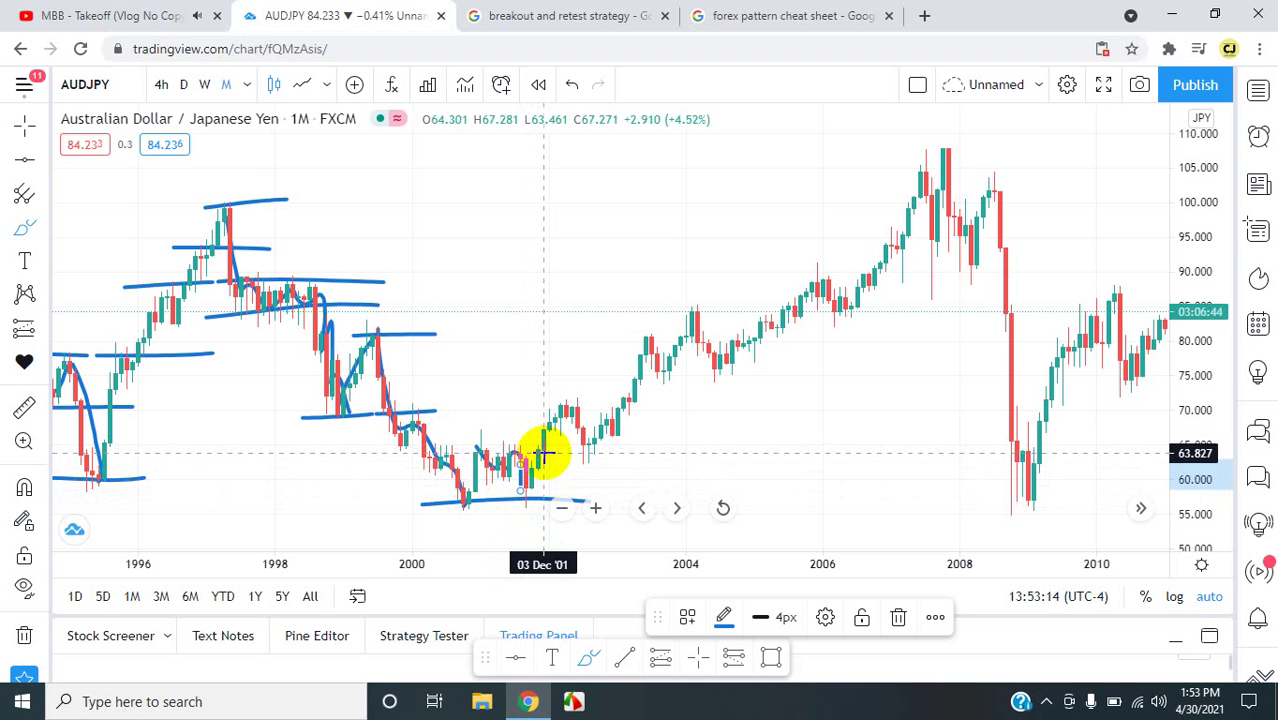
pyautogui.moveTo(543, 420); pyautogui.dragTo(681, 410)
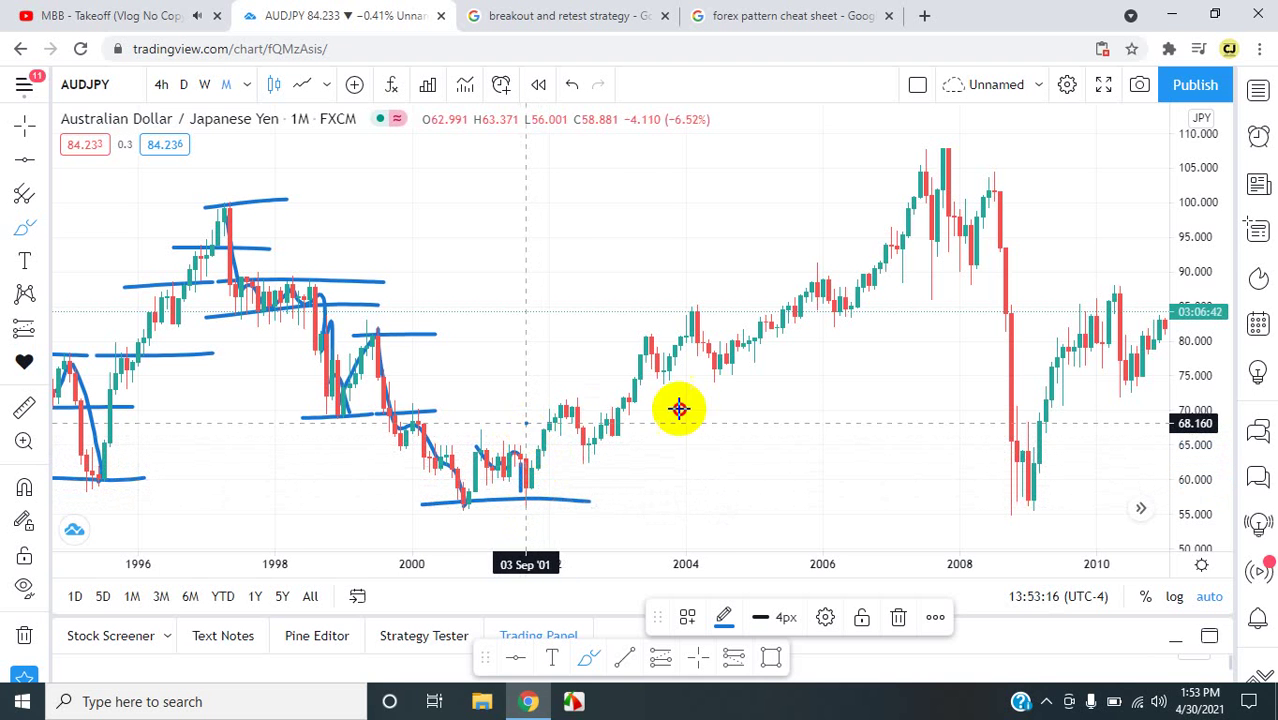
pyautogui.moveTo(632, 315); pyautogui.dragTo(760, 316)
pyautogui.click(760, 316)
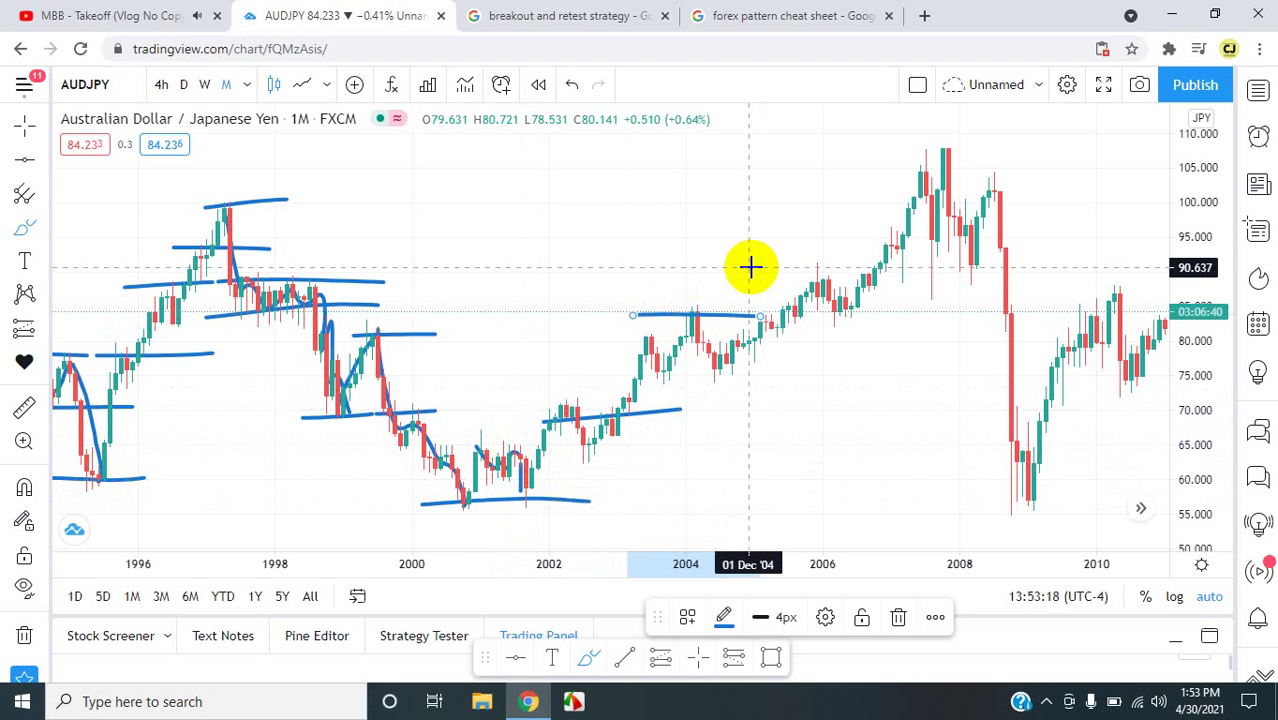
pyautogui.moveTo(770, 271); pyautogui.dragTo(1058, 272)
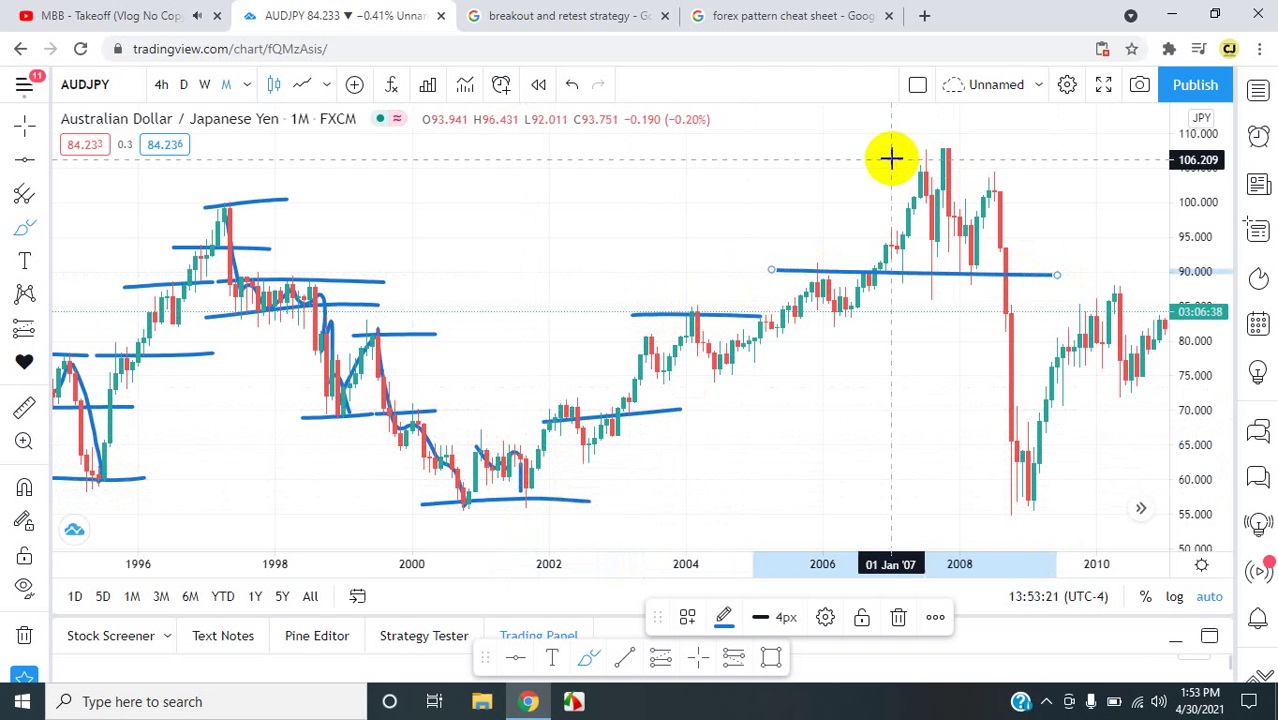
pyautogui.moveTo(900, 157); pyautogui.dragTo(1042, 152)
pyautogui.hscroll(3, 840, 185)
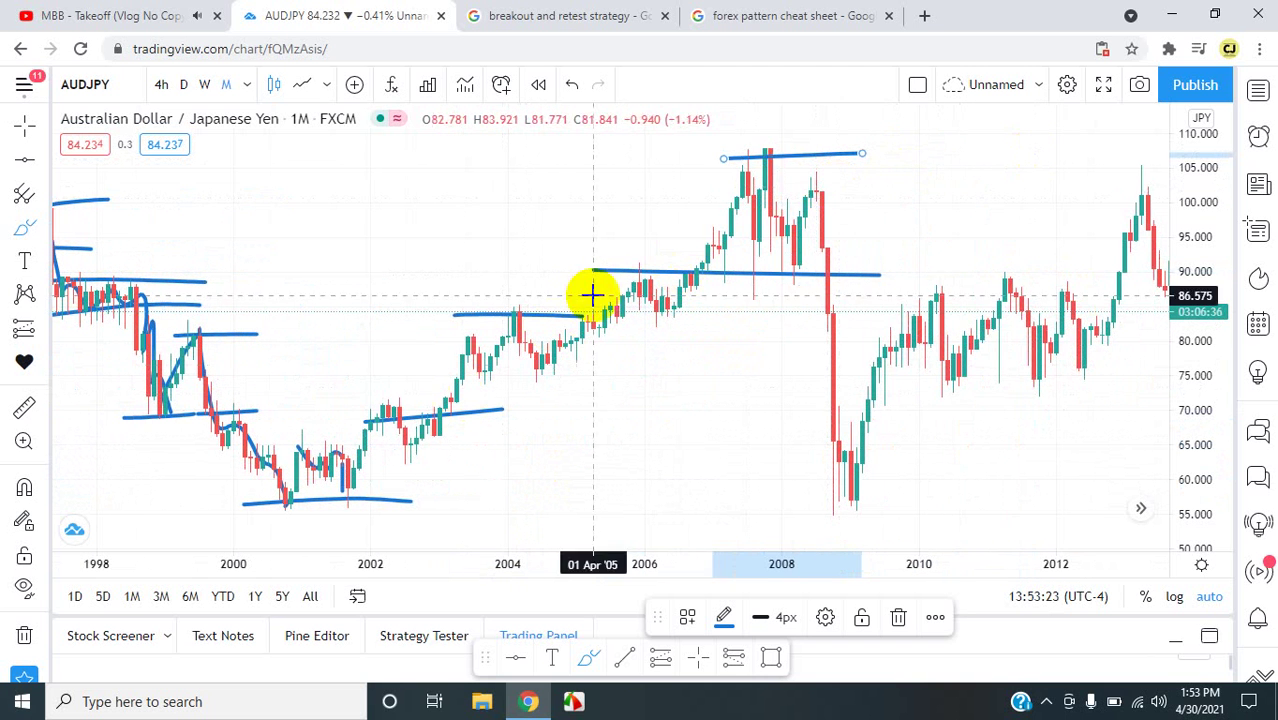
# - Brush a price-path curve over the 2007 double top and down through the 2008 crash
pyautogui.hscroll(2, 783, 178)
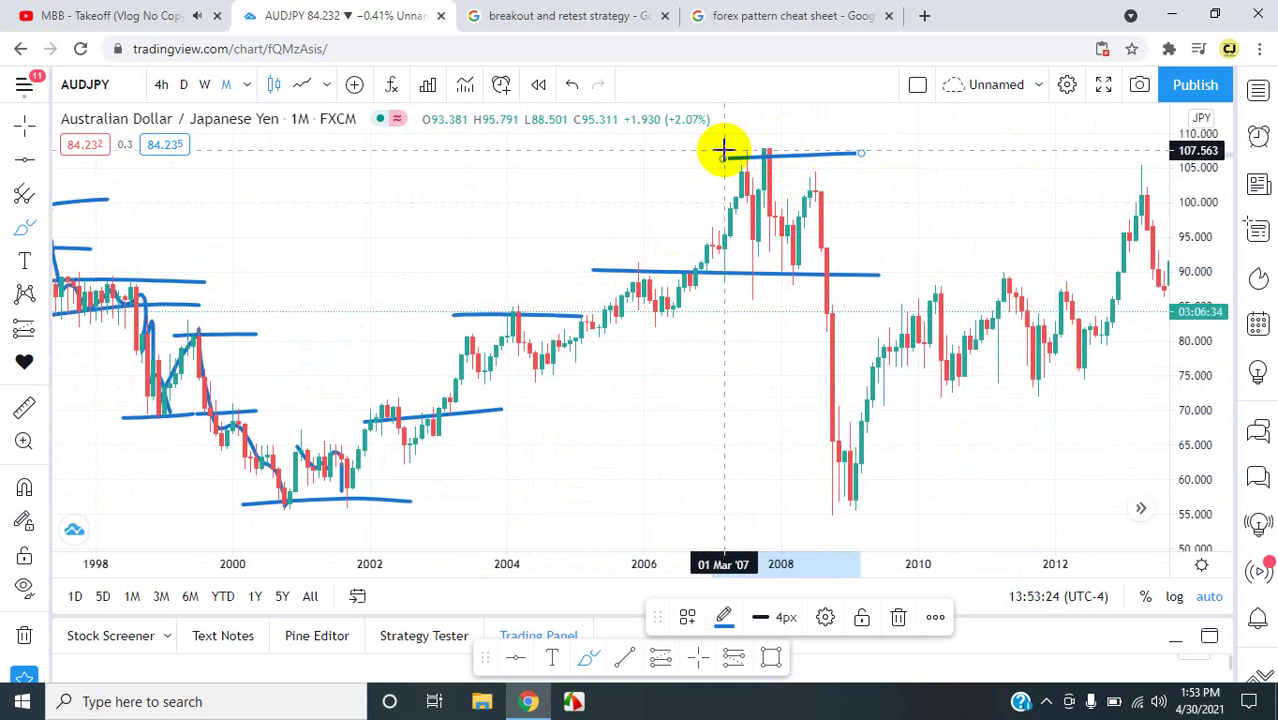
pyautogui.hscroll(4, 725, 148)
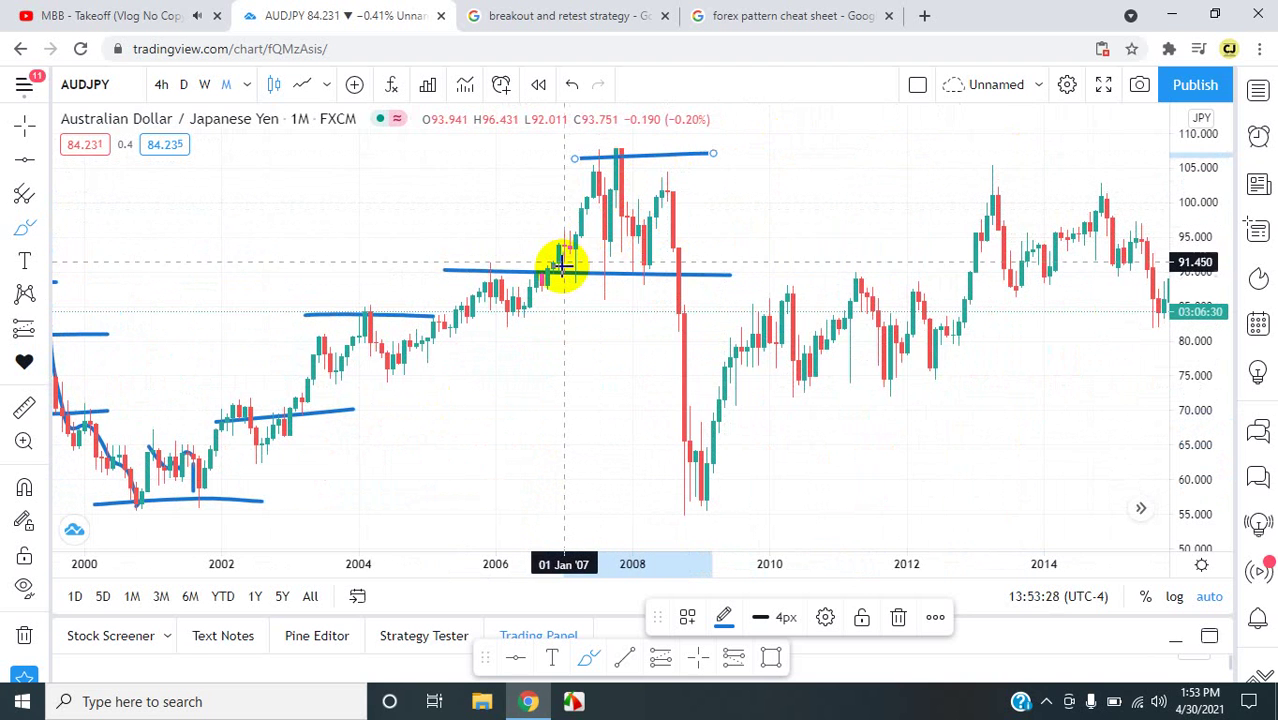
pyautogui.moveTo(557, 268)
pyautogui.mouseDown()
pyautogui.moveTo(590, 177)
pyautogui.moveTo(608, 232)
pyautogui.moveTo(624, 163)
pyautogui.moveTo(643, 245)
pyautogui.mouseUp()
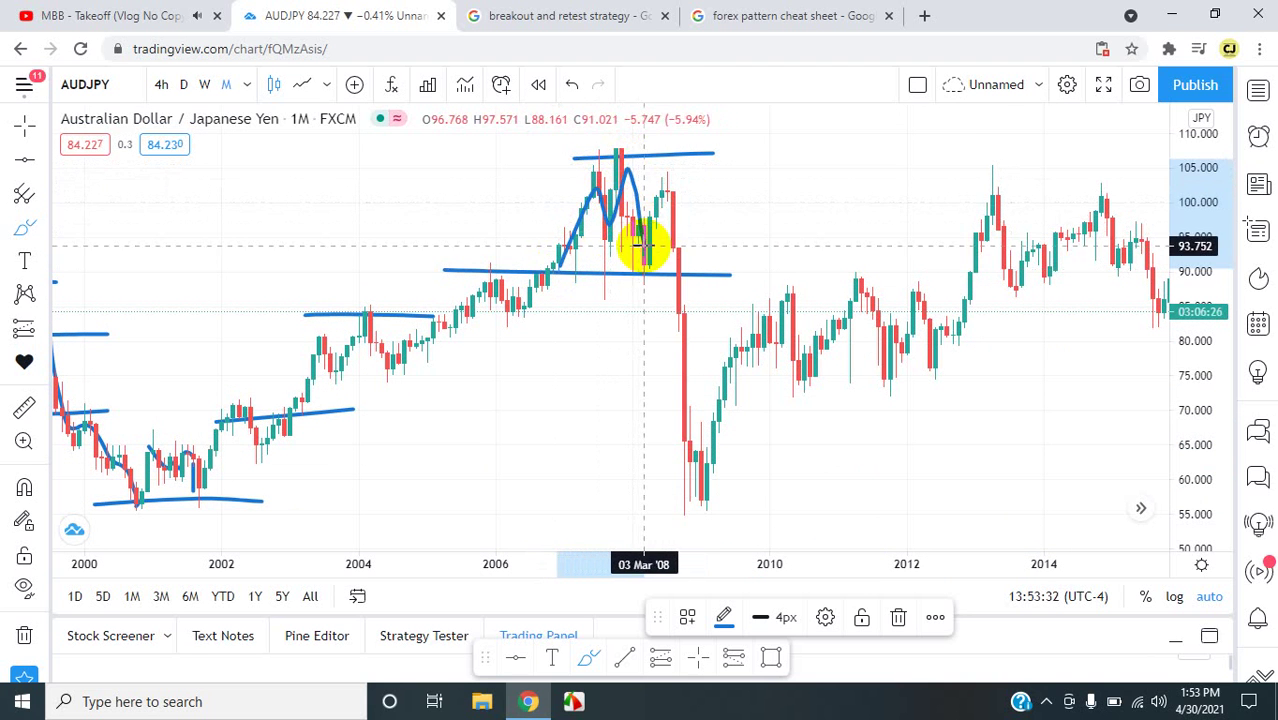
pyautogui.moveTo(574, 184); pyautogui.dragTo(672, 170)
pyautogui.moveTo(643, 253); pyautogui.dragTo(669, 186)
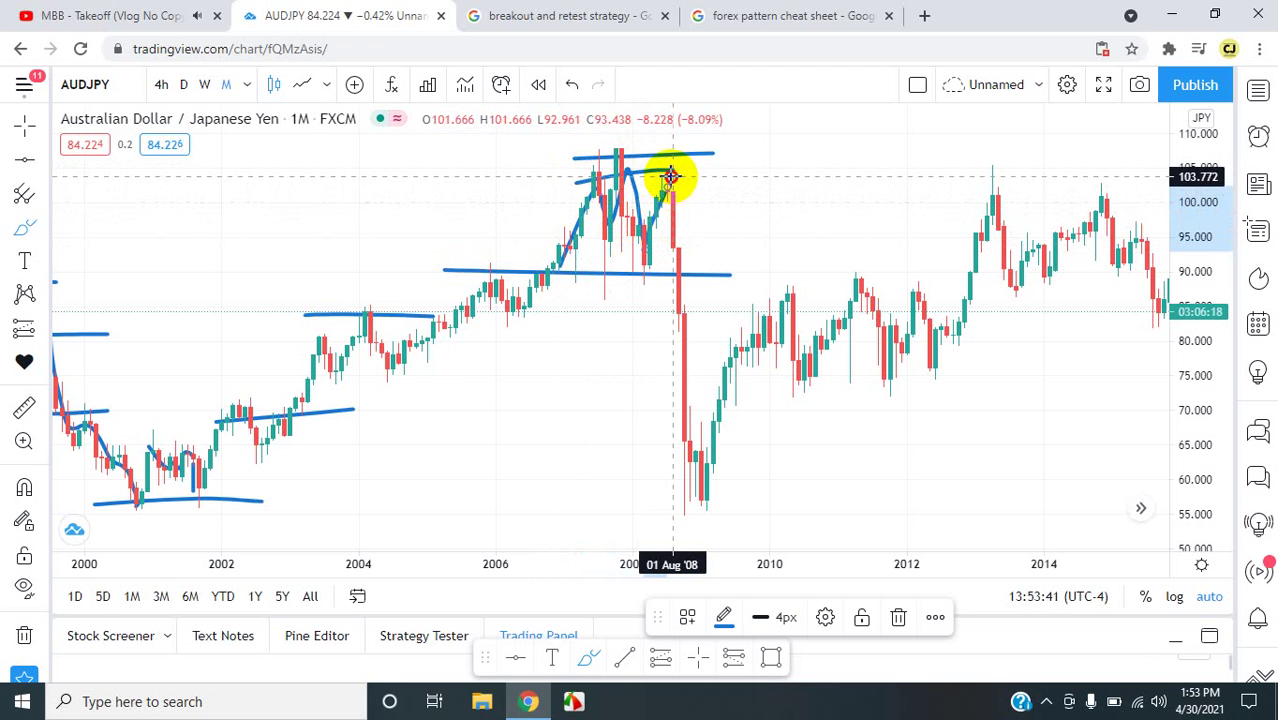
pyautogui.moveTo(670, 176); pyautogui.dragTo(690, 442)
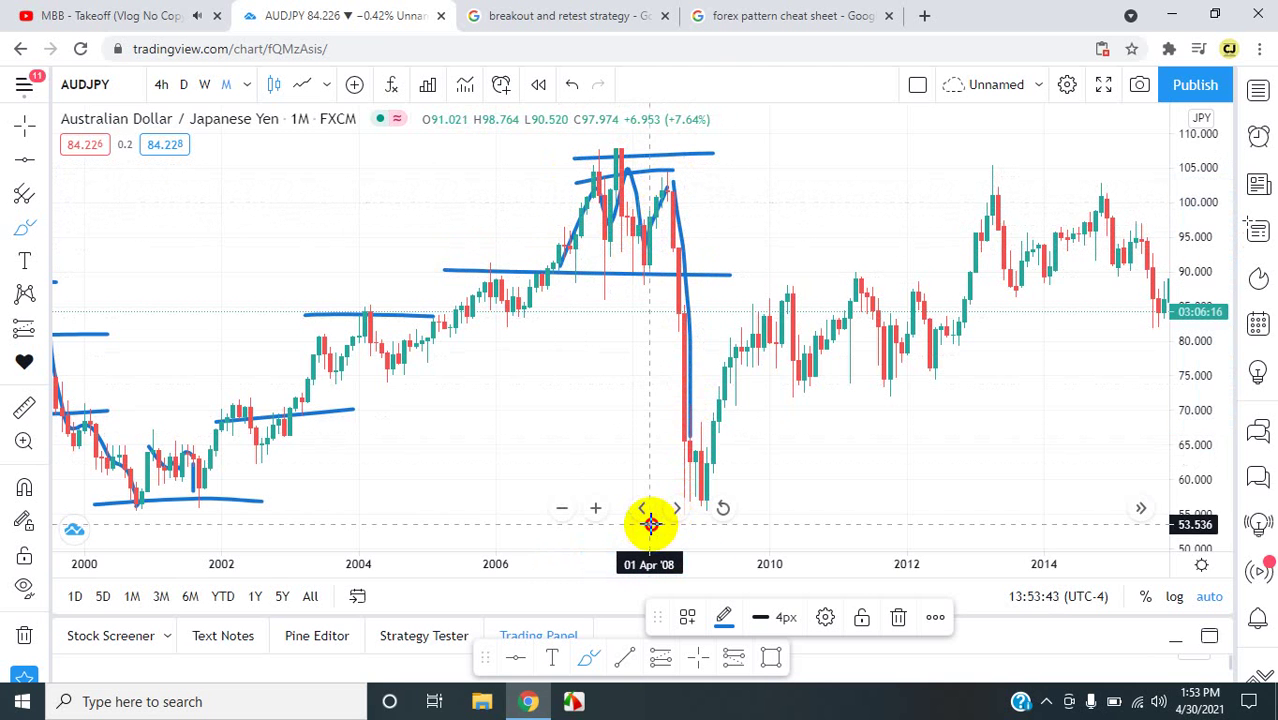
# - Draw a line under the 2009 lows and lines along the 2010–2013 highs and lows
pyautogui.moveTo(650, 523); pyautogui.dragTo(764, 512)
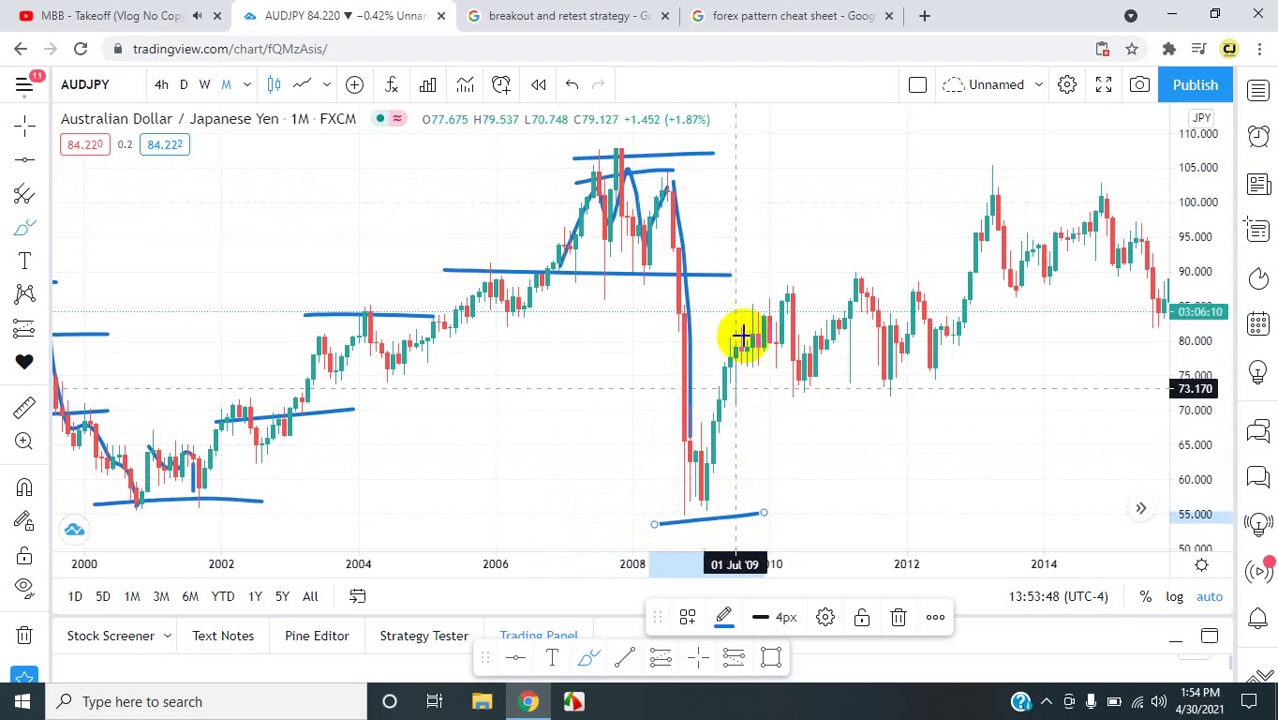
pyautogui.moveTo(750, 291)
pyautogui.mouseDown()
pyautogui.moveTo(927, 279)
pyautogui.moveTo(992, 289)
pyautogui.mouseUp()
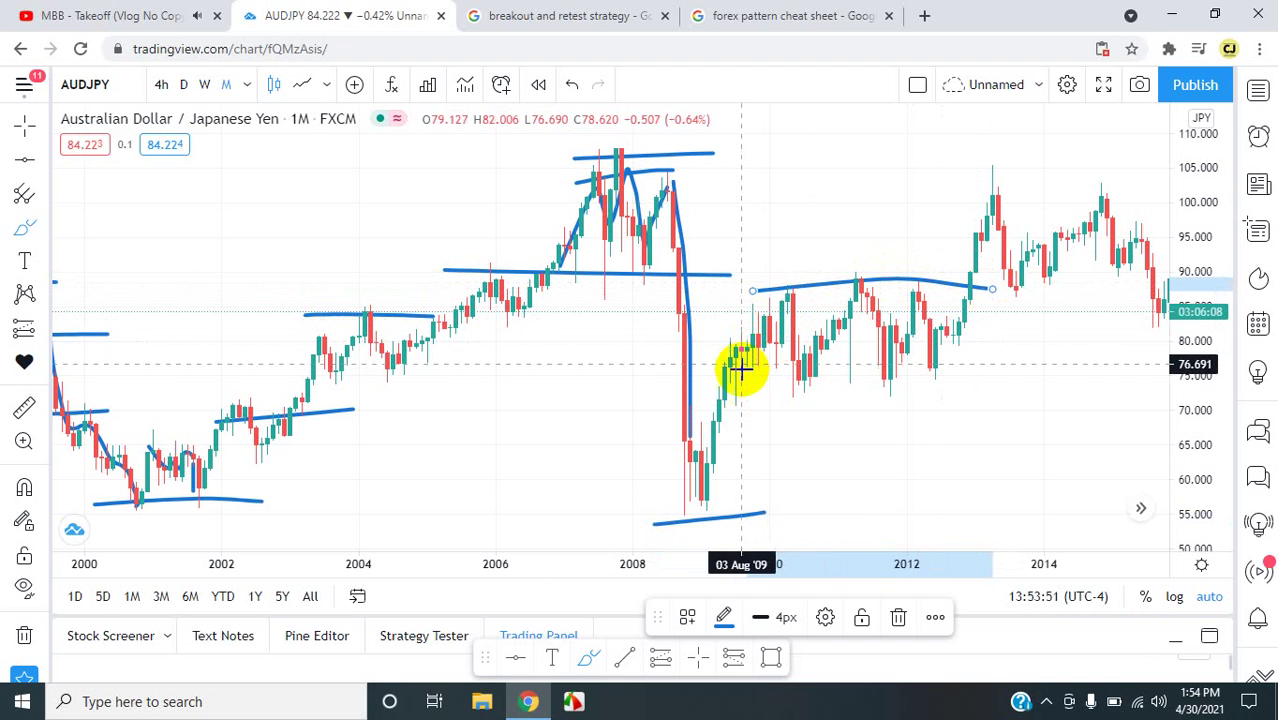
pyautogui.moveTo(743, 371); pyautogui.dragTo(753, 371)
pyautogui.moveTo(903, 360); pyautogui.dragTo(998, 366)
# - Brush a zig-zag through the 2010–2013 range and a rising stroke to the 2013 breakout, undoing the last stroke
pyautogui.hscroll(3, 879, 403)
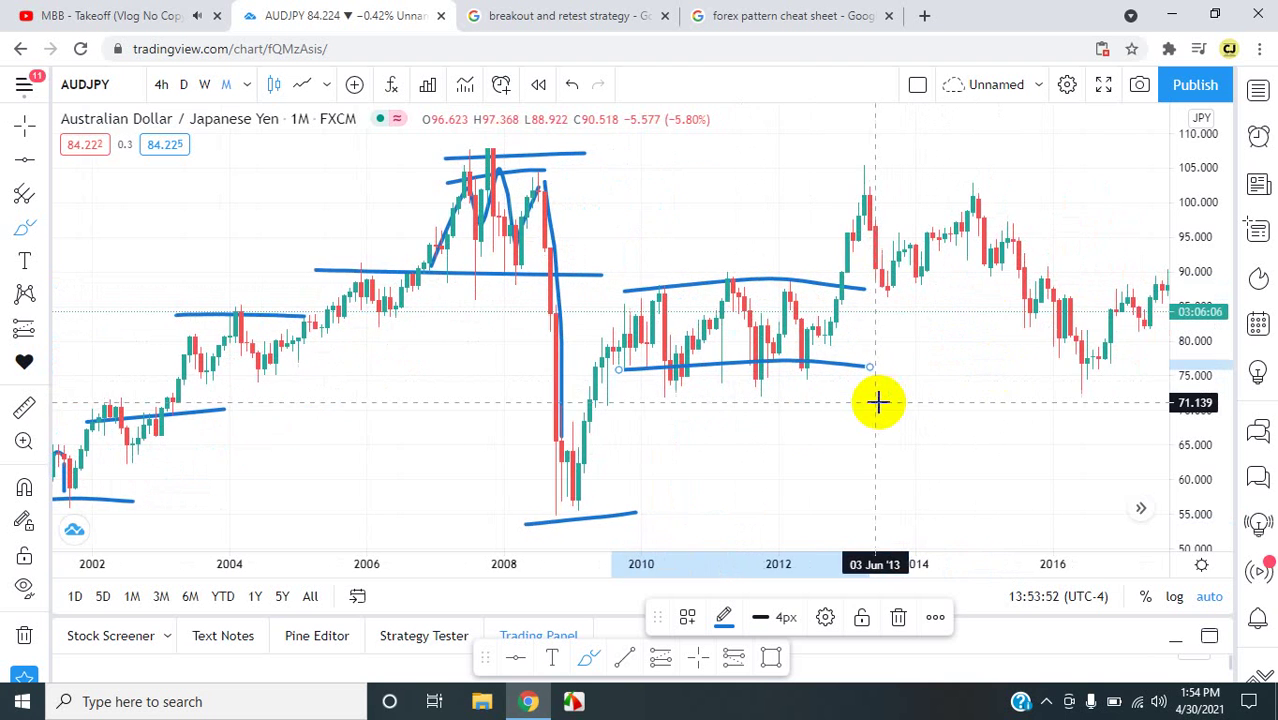
pyautogui.hscroll(2, 650, 442)
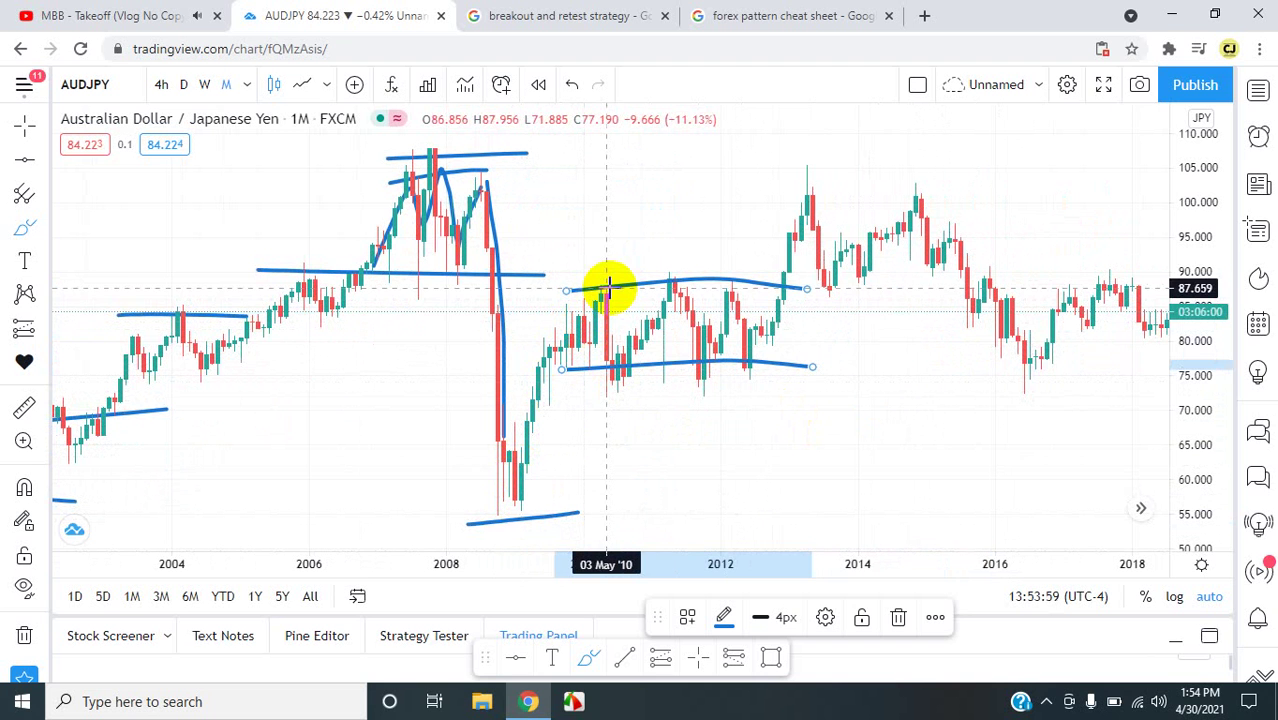
pyautogui.moveTo(605, 290)
pyautogui.mouseDown()
pyautogui.moveTo(622, 362)
pyautogui.moveTo(662, 288)
pyautogui.moveTo(708, 357)
pyautogui.moveTo(737, 302)
pyautogui.moveTo(754, 378)
pyautogui.mouseUp()
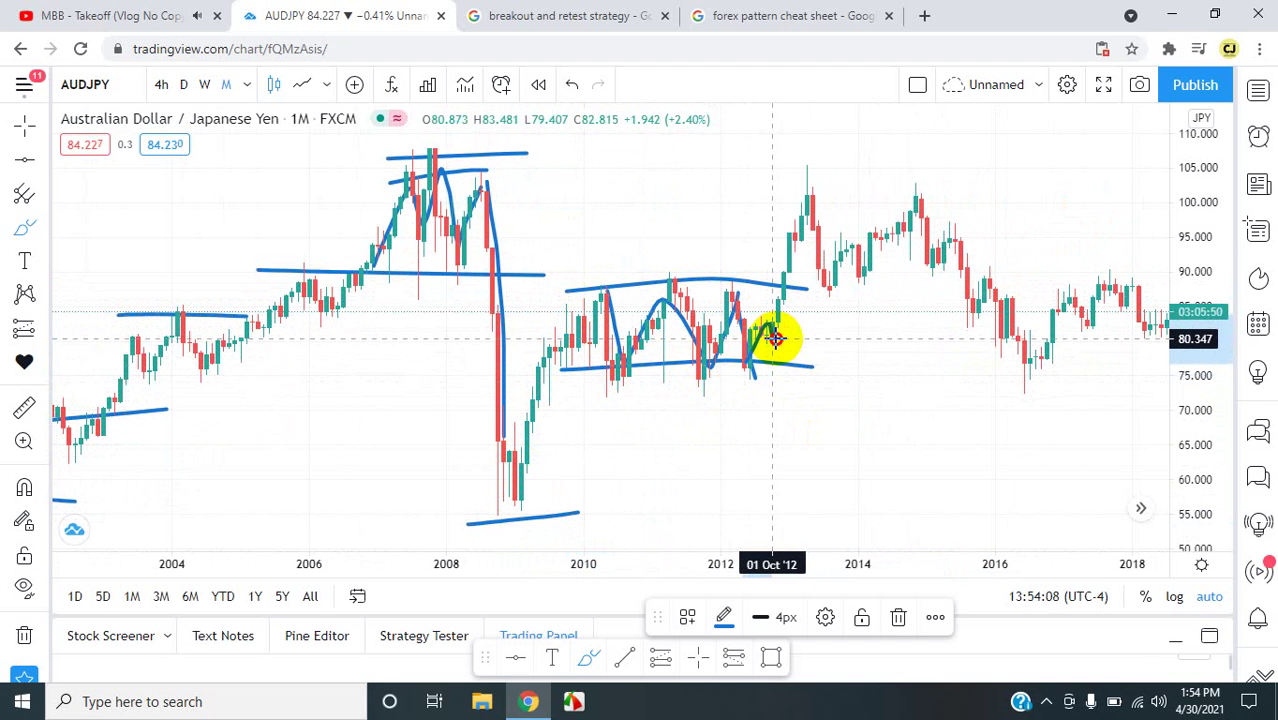
pyautogui.moveTo(775, 338)
pyautogui.mouseDown()
pyautogui.moveTo(815, 194)
pyautogui.moveTo(1006, 186)
pyautogui.mouseUp()
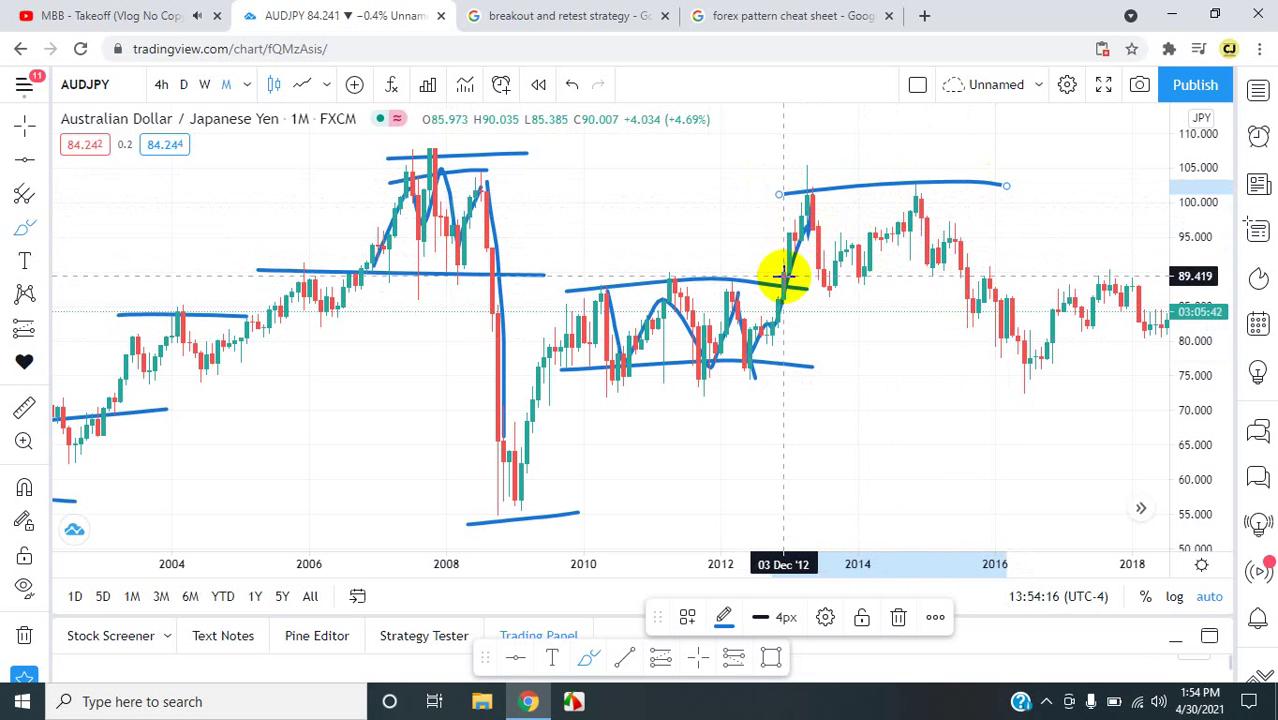
pyautogui.moveTo(797, 243); pyautogui.dragTo(812, 208)
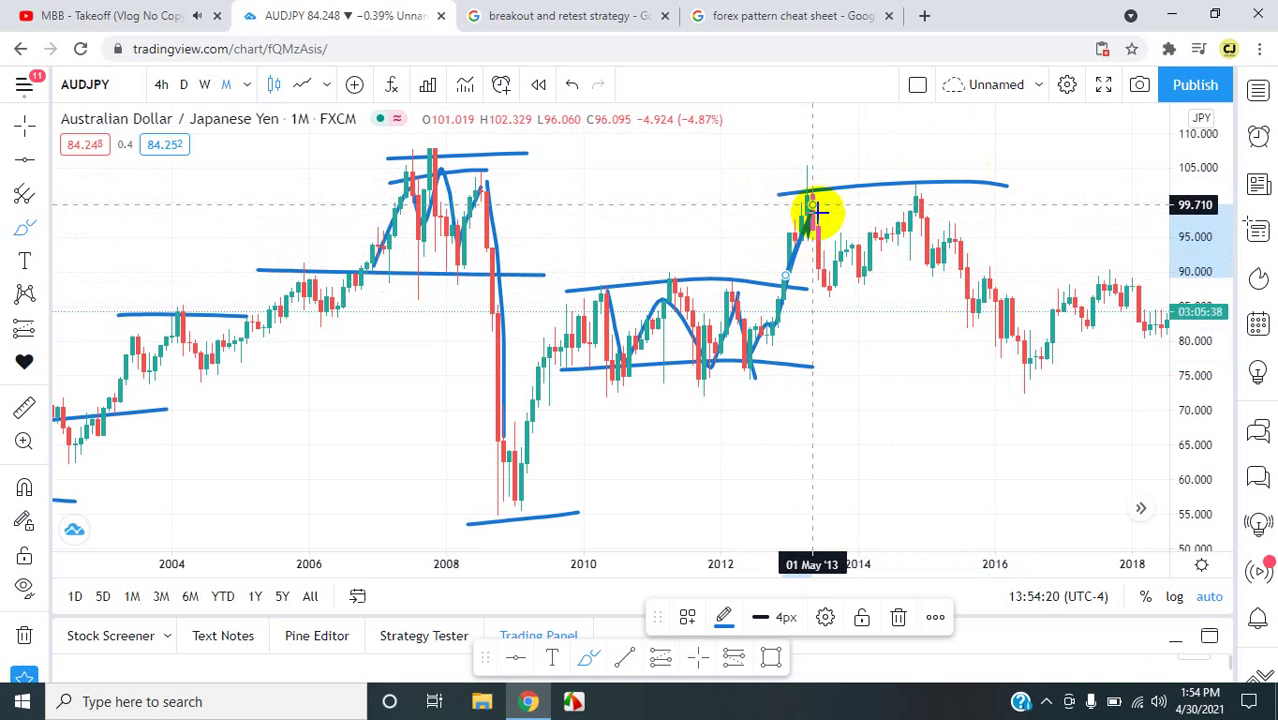
pyautogui.click(568, 86)
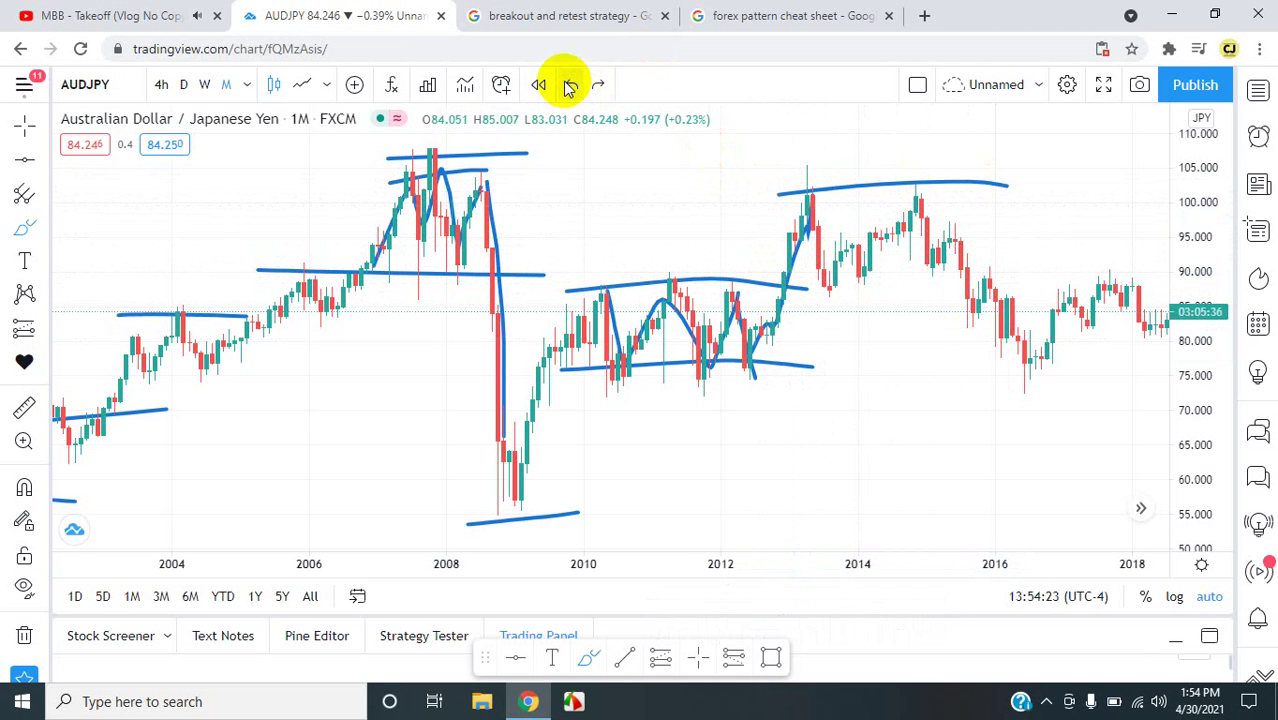
pyautogui.scroll(2, 866, 244)
# - Brush the 2013–2014 swing, a rising trendline from the 2012 lows, and a falling line from the 2014 high
pyautogui.scroll(3, 866, 244)
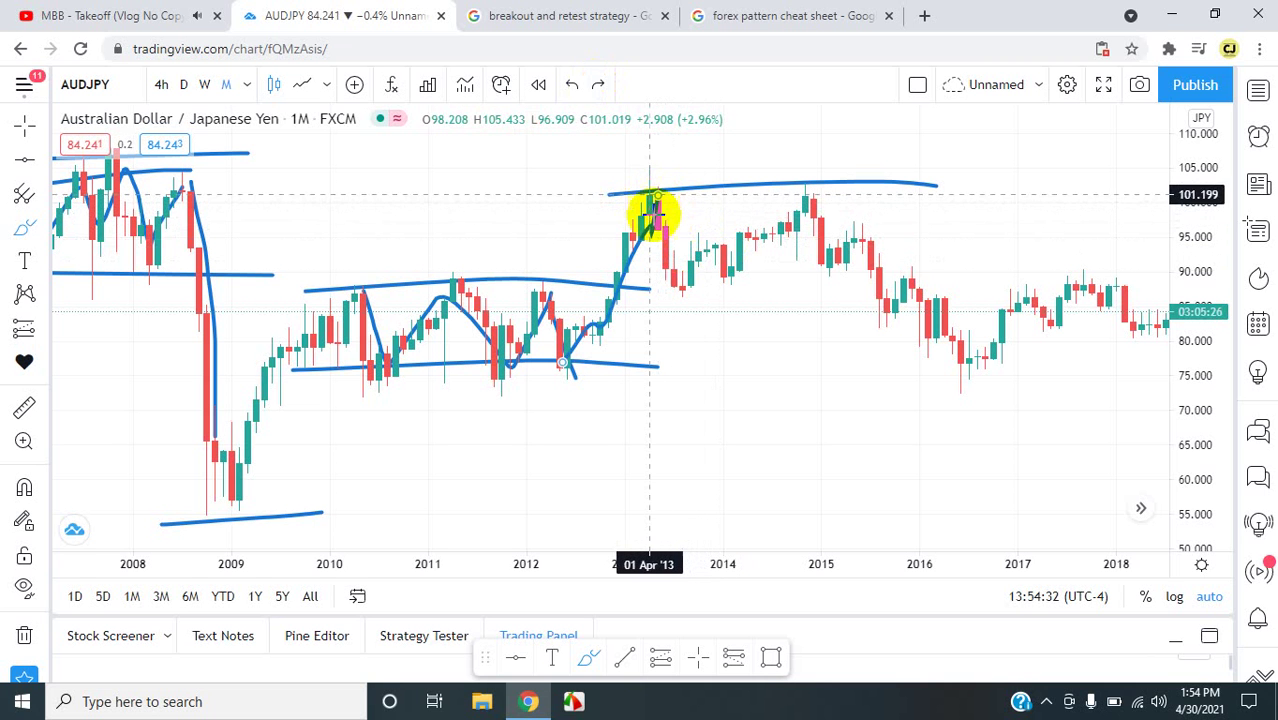
pyautogui.moveTo(651, 190)
pyautogui.mouseDown()
pyautogui.moveTo(685, 285)
pyautogui.moveTo(705, 248)
pyautogui.moveTo(726, 262)
pyautogui.moveTo(735, 232)
pyautogui.moveTo(789, 224)
pyautogui.mouseUp()
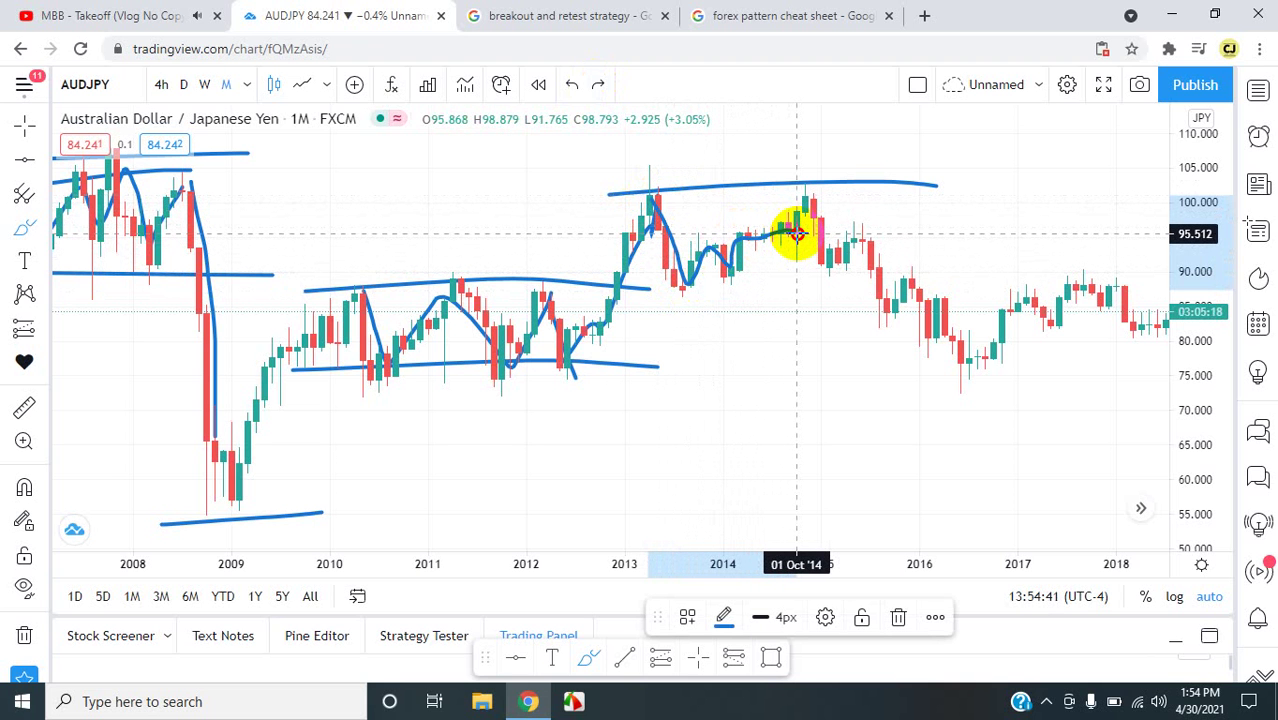
pyautogui.moveTo(796, 234)
pyautogui.mouseDown()
pyautogui.moveTo(812, 197)
pyautogui.moveTo(839, 262)
pyautogui.mouseUp()
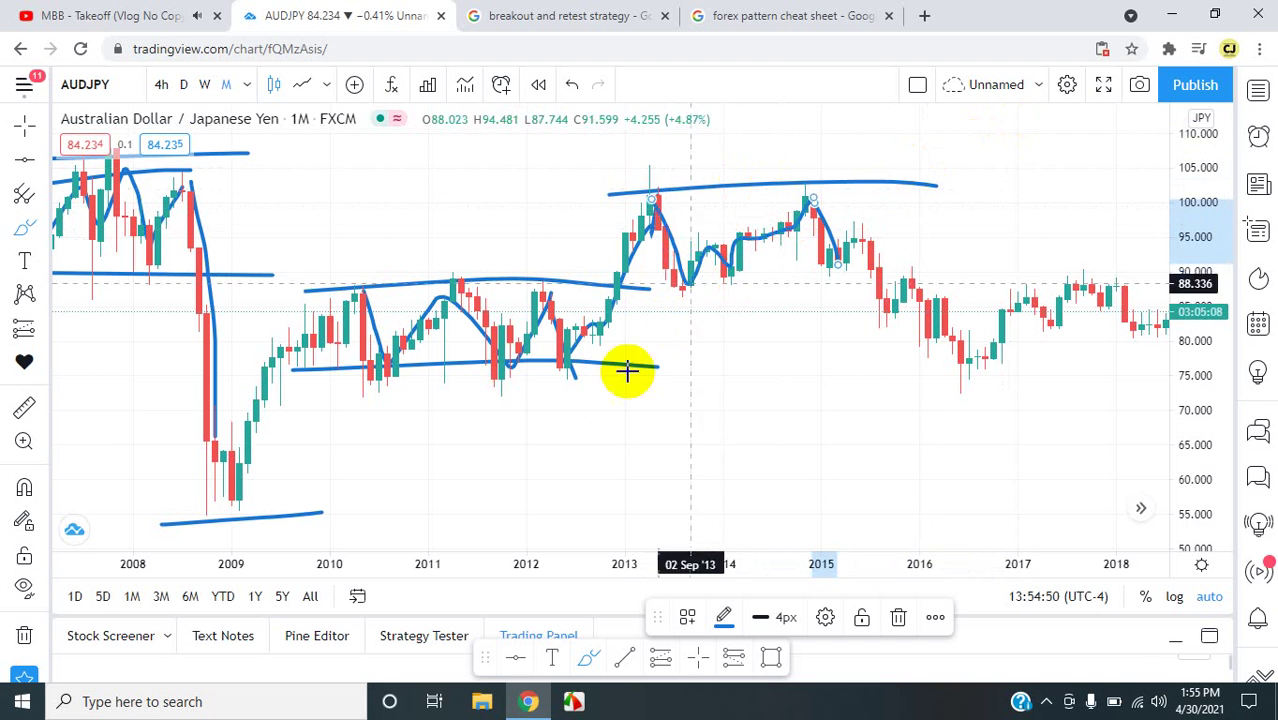
pyautogui.moveTo(571, 397); pyautogui.dragTo(592, 381)
pyautogui.moveTo(651, 350)
pyautogui.mouseDown()
pyautogui.moveTo(1016, 180)
pyautogui.moveTo(1091, 128)
pyautogui.mouseUp()
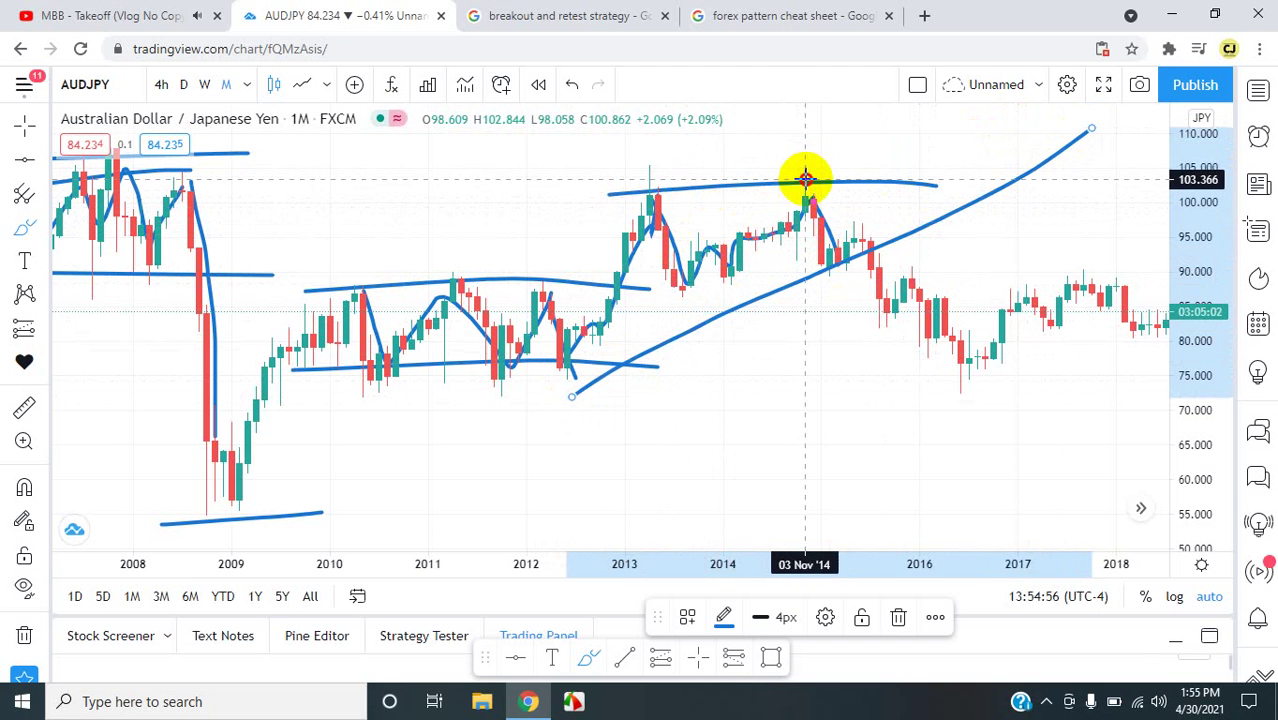
pyautogui.moveTo(806, 179); pyautogui.dragTo(1022, 366)
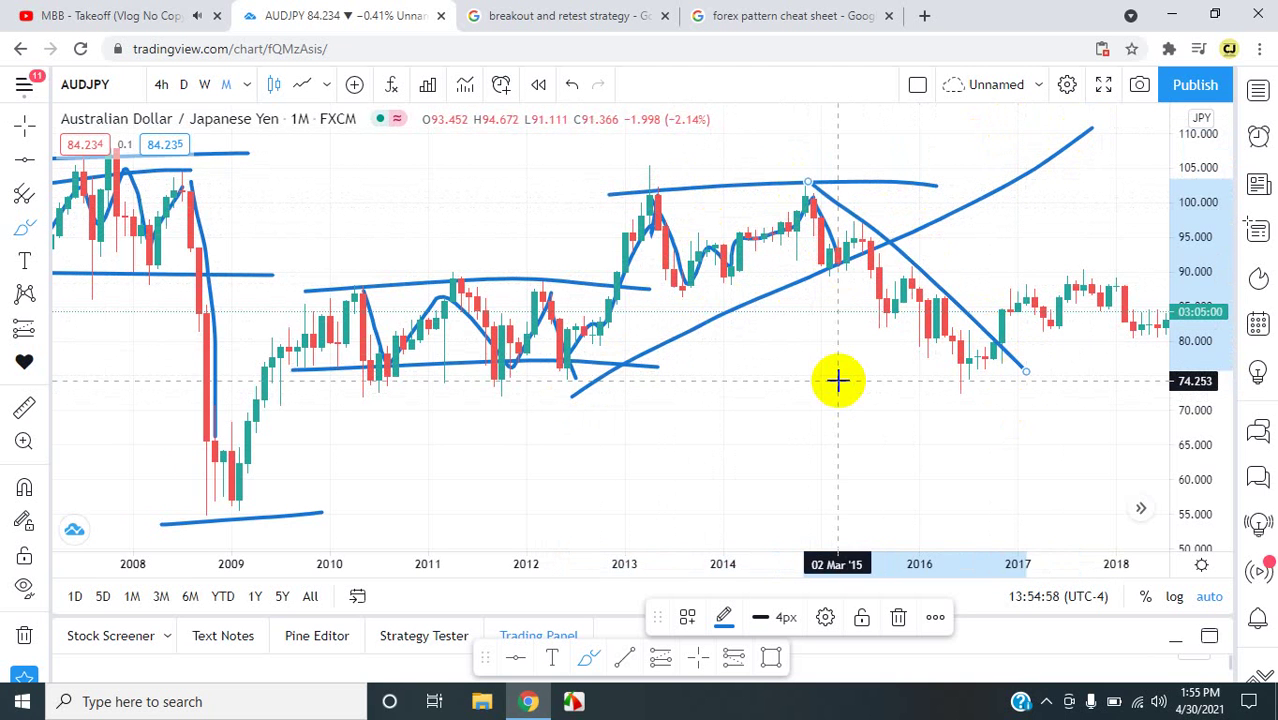
# - Brush the 2016 support, a 2016 price path, 2017–2018 high and low lines, and an arch between them
pyautogui.hscroll(5, 838, 380)
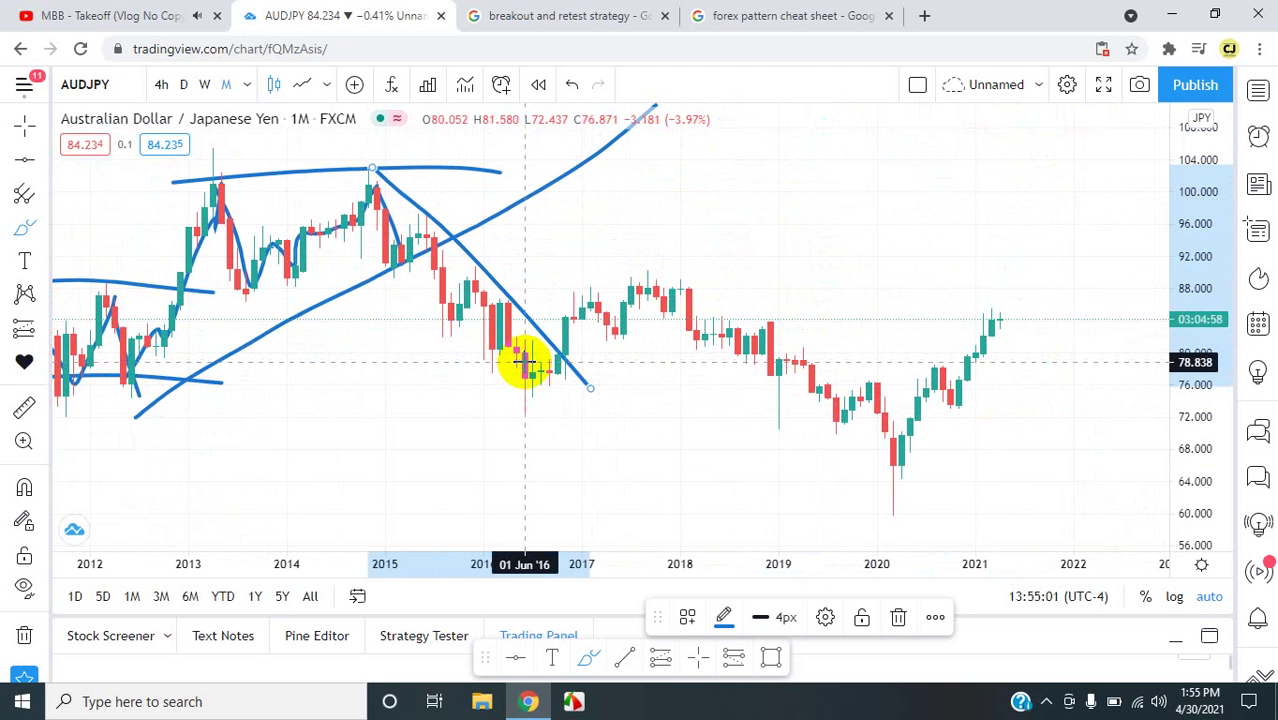
pyautogui.moveTo(442, 394)
pyautogui.mouseDown()
pyautogui.moveTo(636, 384)
pyautogui.moveTo(223, 386)
pyautogui.mouseUp()
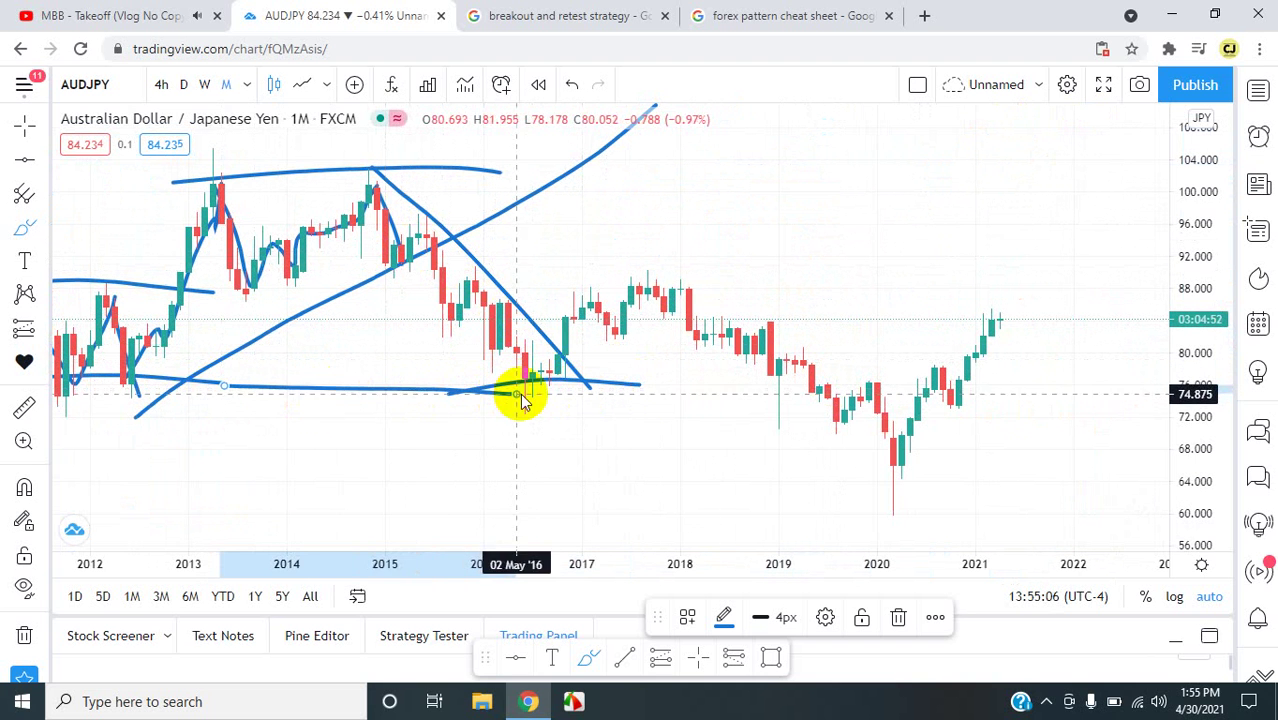
pyautogui.moveTo(457, 282)
pyautogui.mouseDown()
pyautogui.moveTo(479, 284)
pyautogui.moveTo(549, 368)
pyautogui.mouseUp()
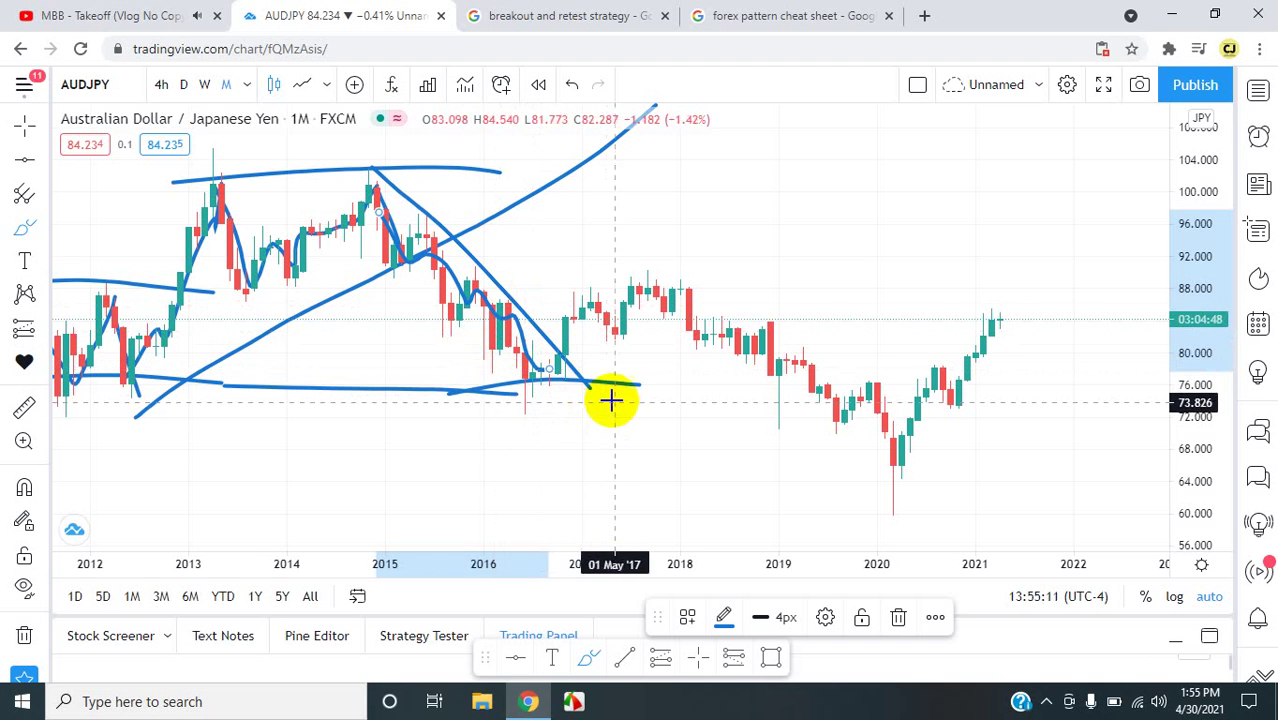
pyautogui.moveTo(563, 372)
pyautogui.mouseDown()
pyautogui.moveTo(567, 315)
pyautogui.moveTo(650, 285)
pyautogui.moveTo(763, 289)
pyautogui.mouseUp()
pyautogui.moveTo(626, 341); pyautogui.dragTo(499, 348)
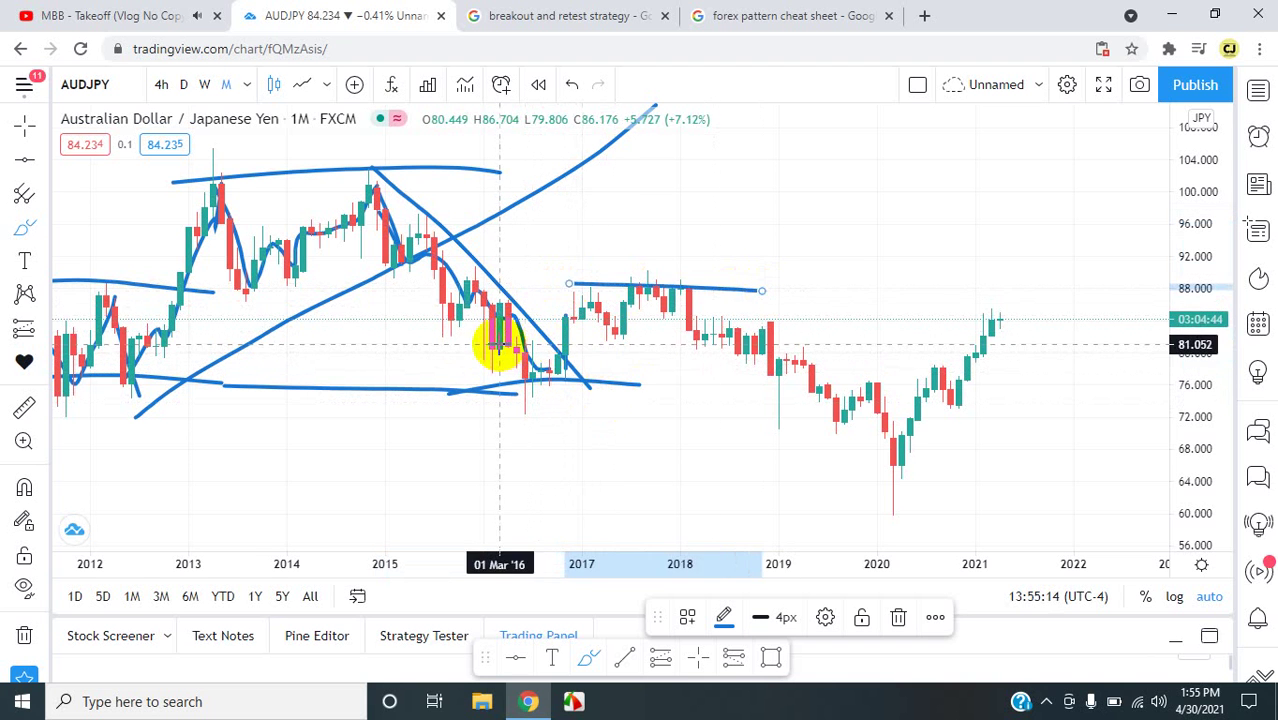
pyautogui.moveTo(725, 344); pyautogui.dragTo(827, 345)
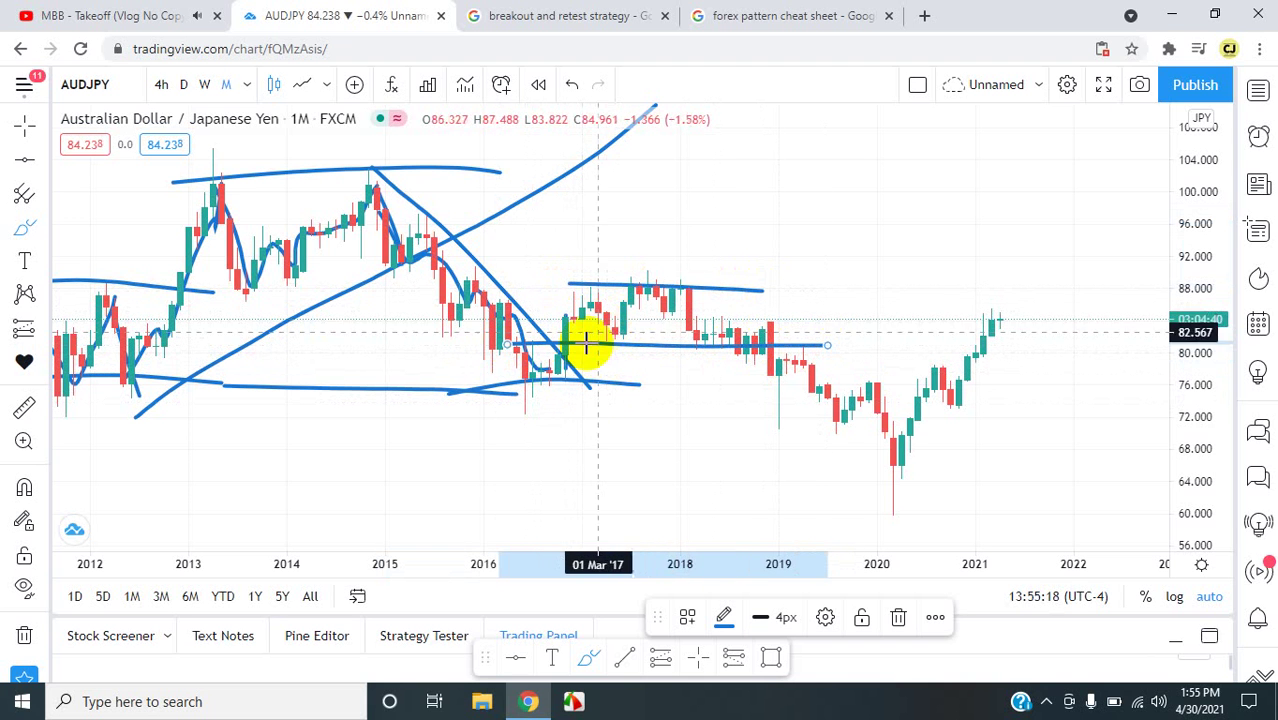
pyautogui.moveTo(556, 343)
pyautogui.mouseDown()
pyautogui.moveTo(576, 285)
pyautogui.moveTo(619, 345)
pyautogui.moveTo(640, 296)
pyautogui.moveTo(657, 293)
pyautogui.moveTo(666, 316)
pyautogui.moveTo(680, 284)
pyautogui.mouseUp()
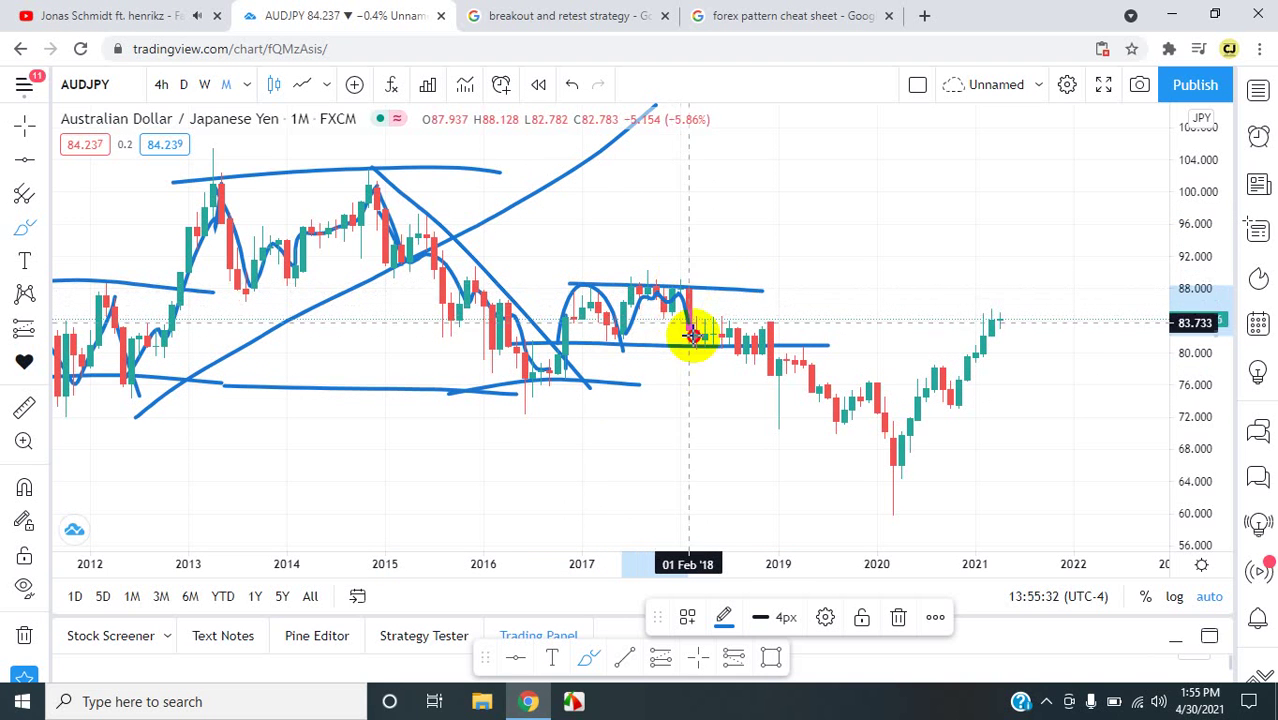
# - Brush two 2018 level lines and a falling line down to the 2020 low
pyautogui.moveTo(676, 356); pyautogui.dragTo(844, 350)
pyautogui.moveTo(678, 333)
pyautogui.mouseDown()
pyautogui.moveTo(819, 322)
pyautogui.moveTo(705, 342)
pyautogui.moveTo(811, 341)
pyautogui.mouseUp()
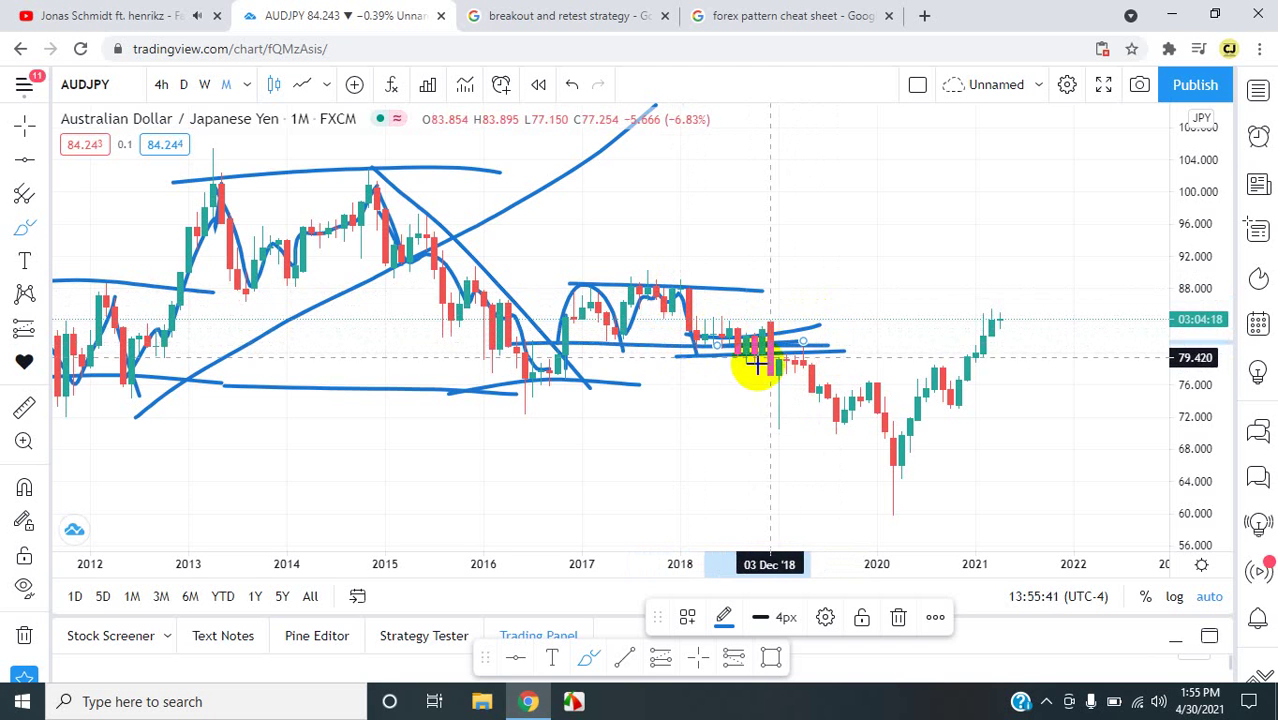
pyautogui.moveTo(748, 368); pyautogui.dragTo(900, 495)
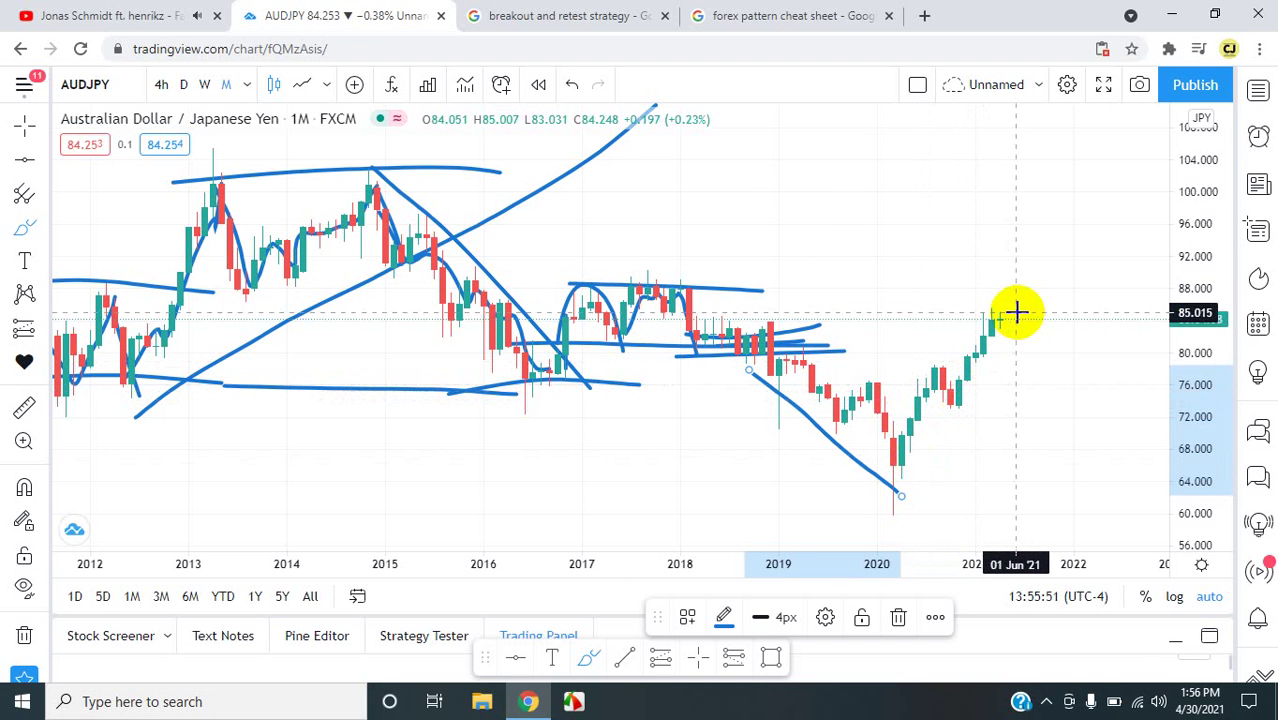
# - Draw 2019–2021 levels near 66, 71, 79 and 84, then a projected curve beyond 2021
pyautogui.hscroll(5, 860, 473)
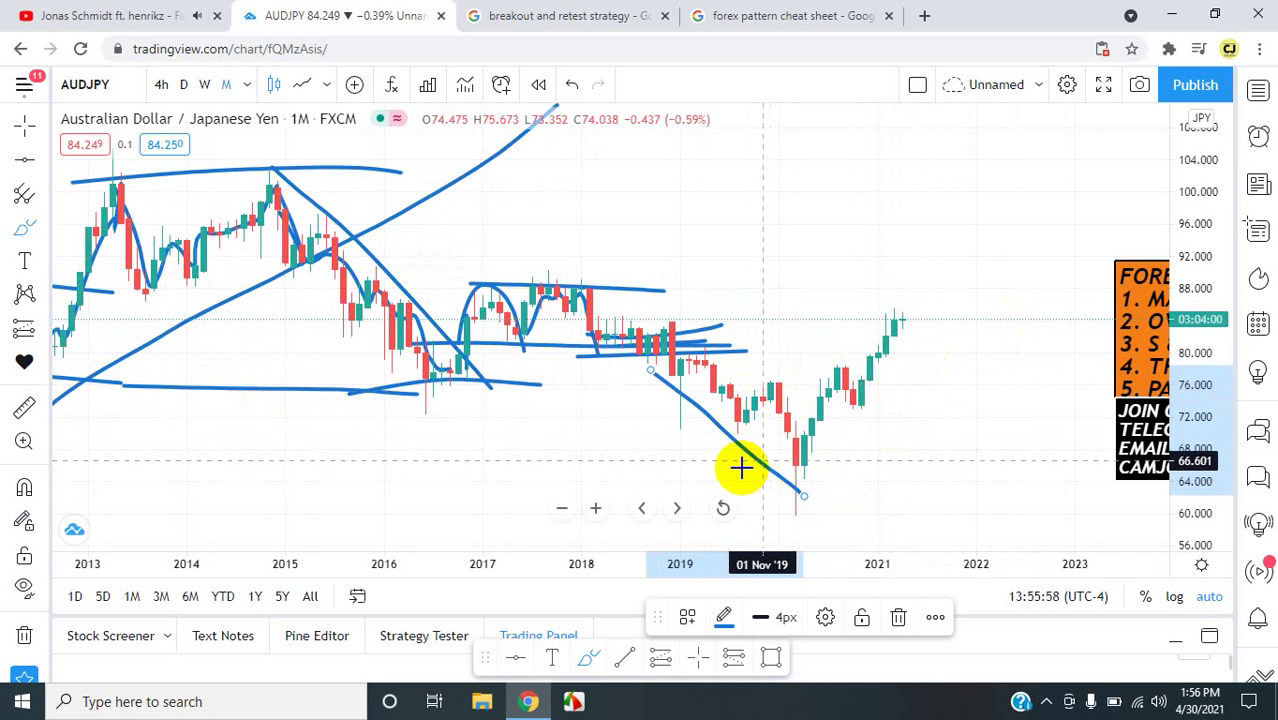
pyautogui.moveTo(728, 466); pyautogui.dragTo(879, 455)
pyautogui.moveTo(745, 428); pyautogui.dragTo(919, 424)
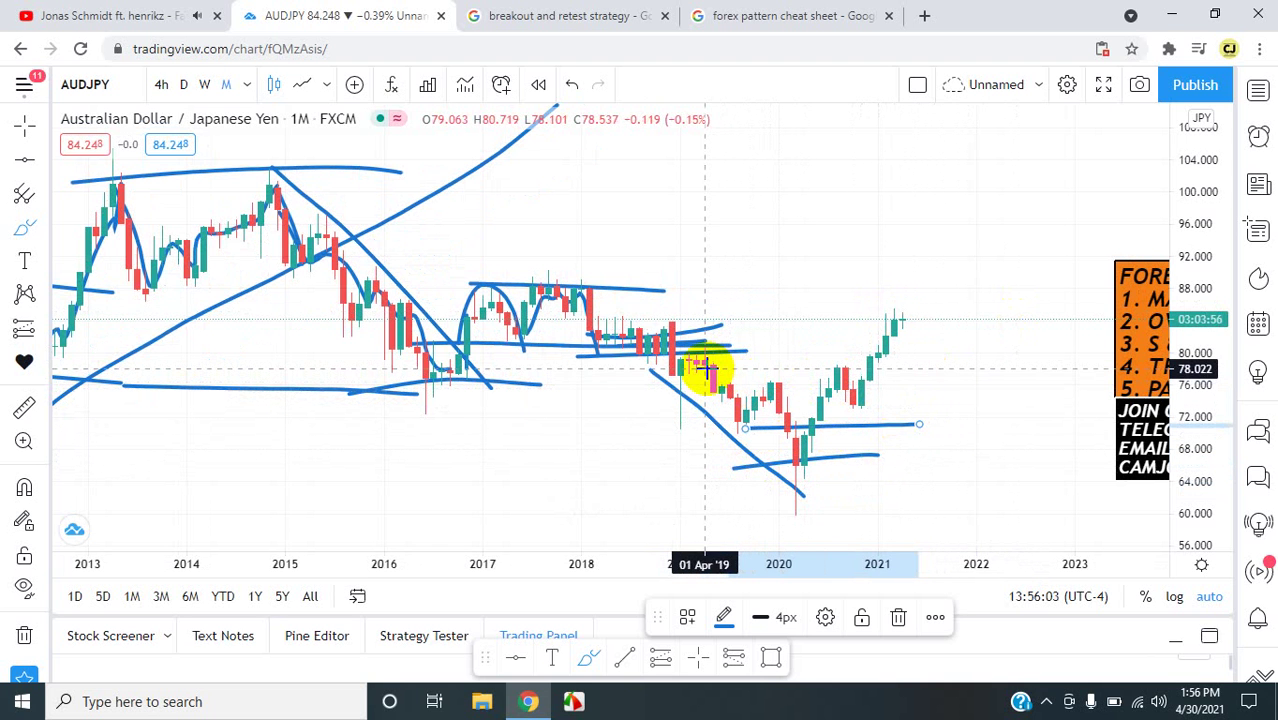
pyautogui.moveTo(716, 367); pyautogui.dragTo(919, 357)
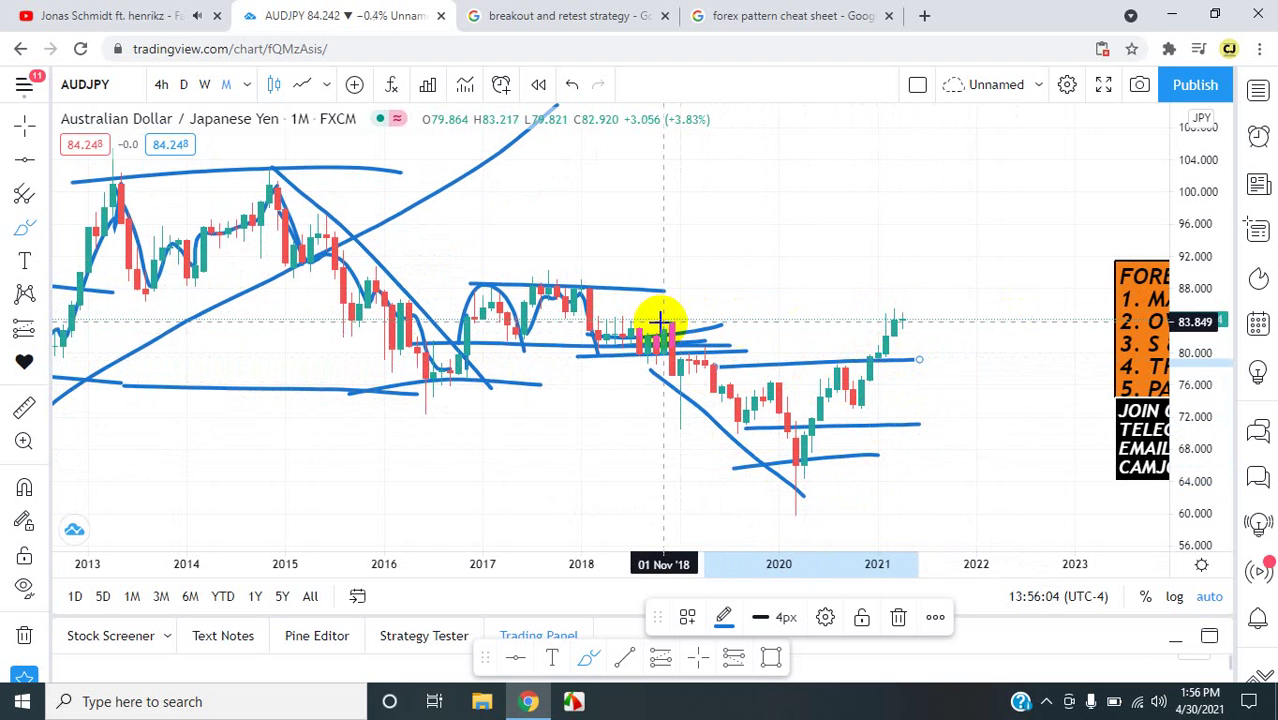
pyautogui.moveTo(660, 320); pyautogui.dragTo(915, 318)
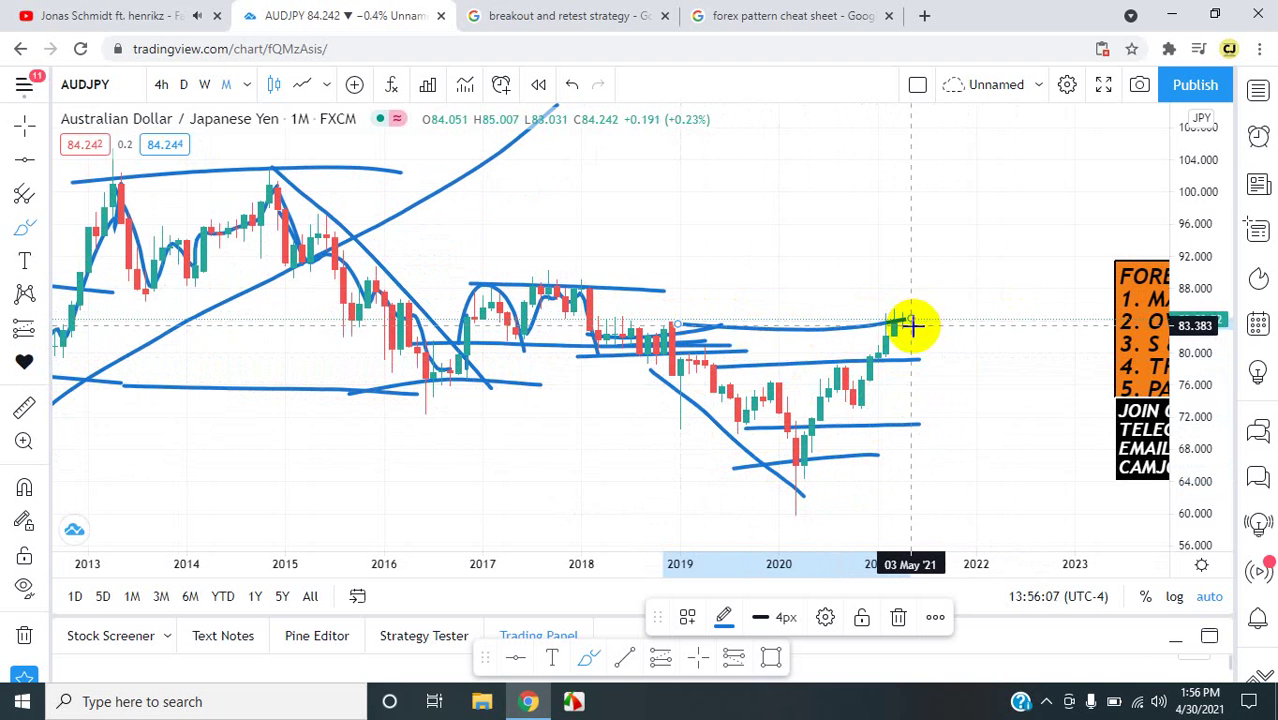
pyautogui.click(903, 324)
pyautogui.moveTo(915, 340)
pyautogui.mouseDown()
pyautogui.moveTo(923, 355)
pyautogui.moveTo(976, 283)
pyautogui.mouseUp()
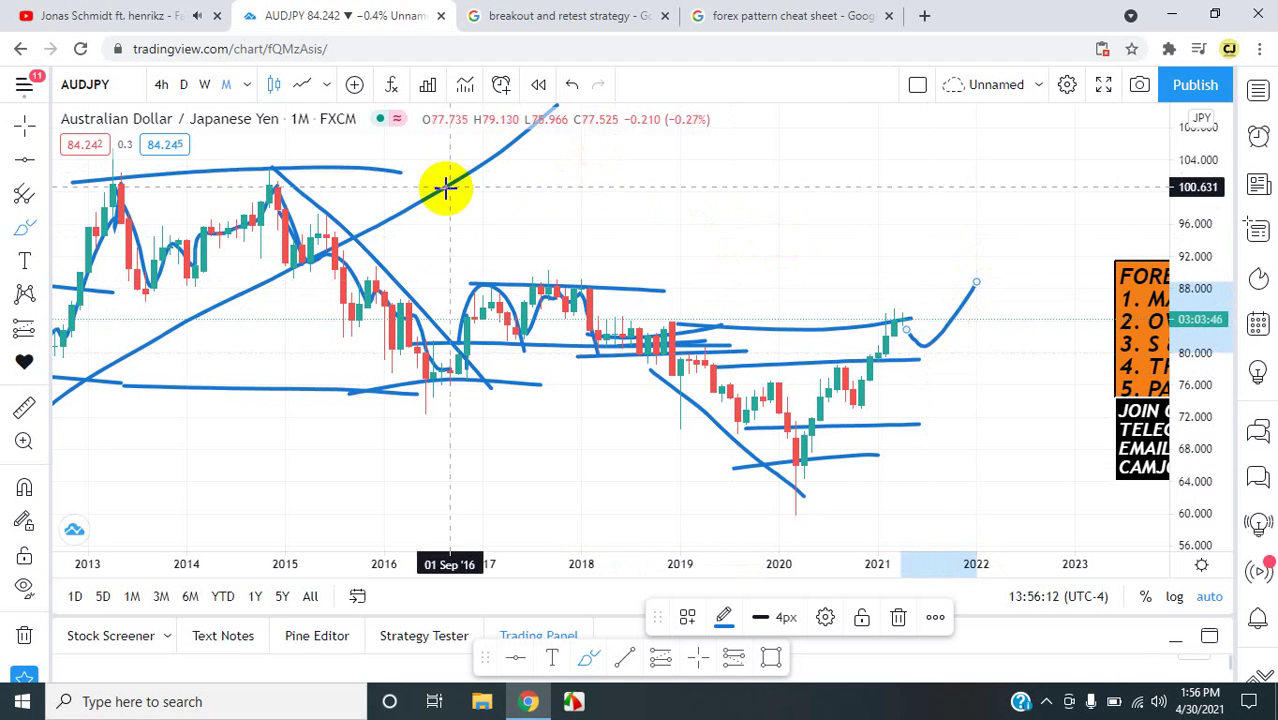
# - Undo the blue projected curve and the freehand strokes on the monthly AUDJPY chart
pyautogui.click(576, 86)
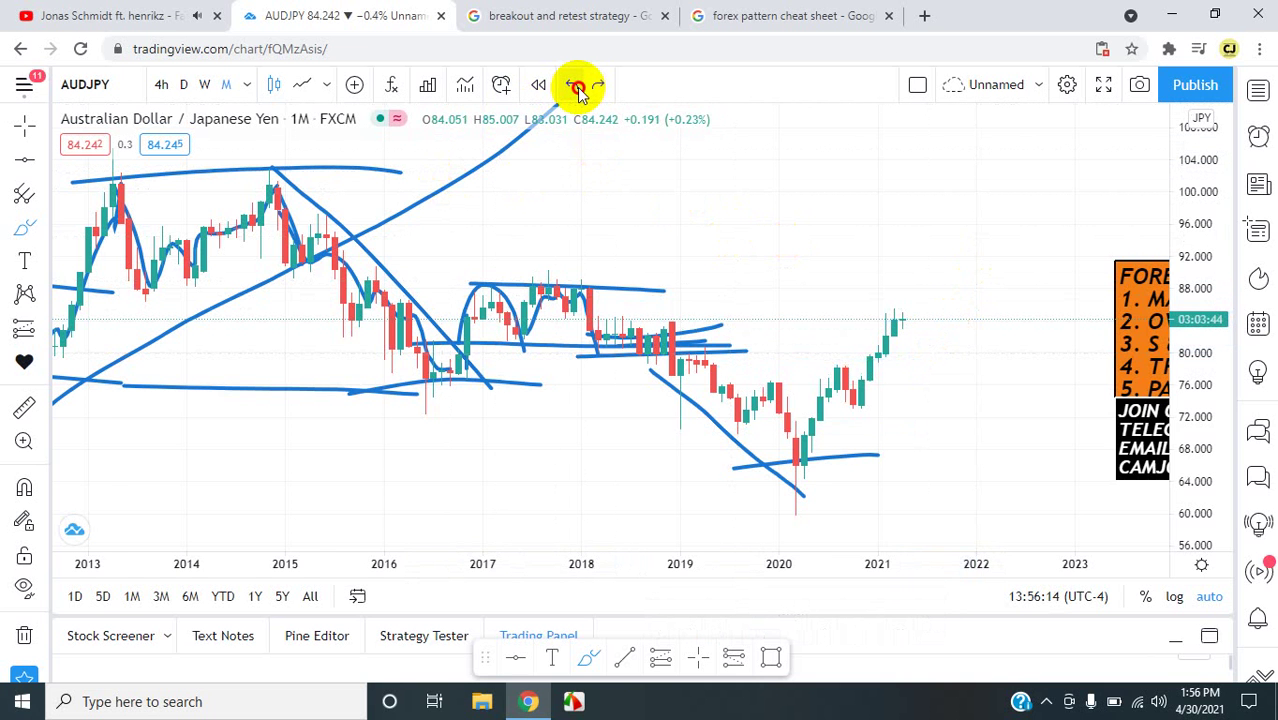
pyautogui.press('Left')
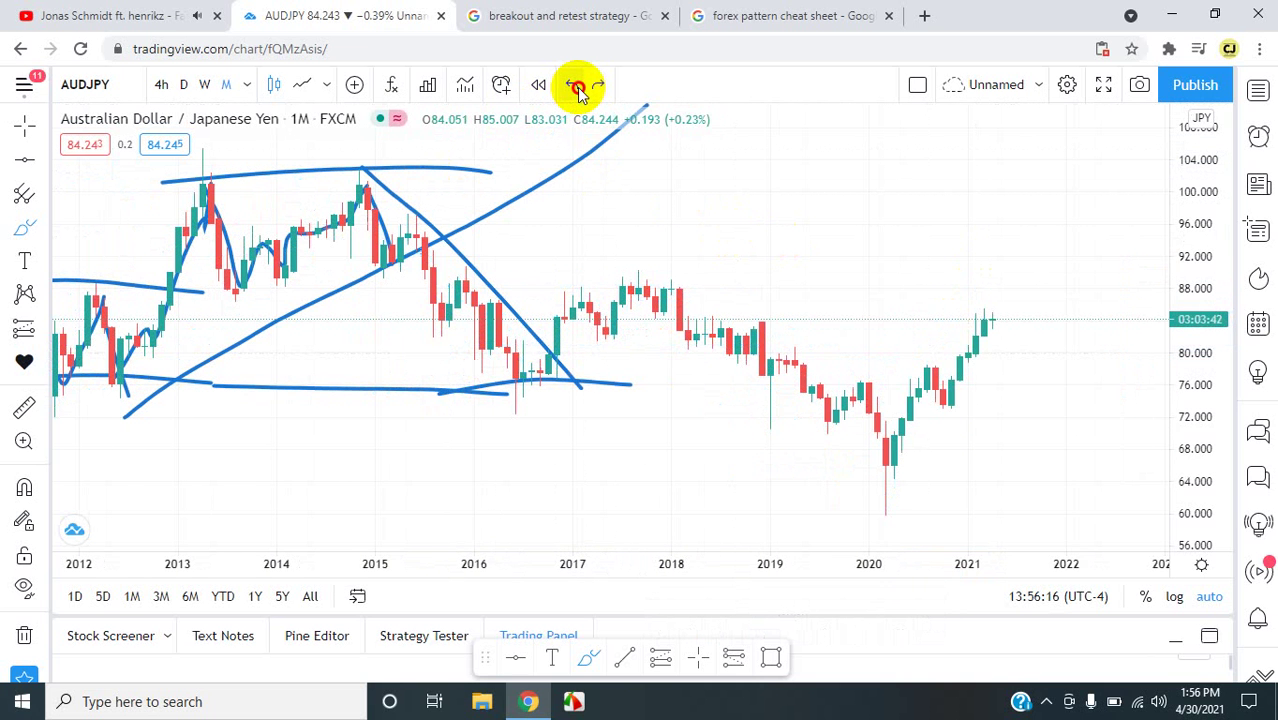
pyautogui.press('Left')
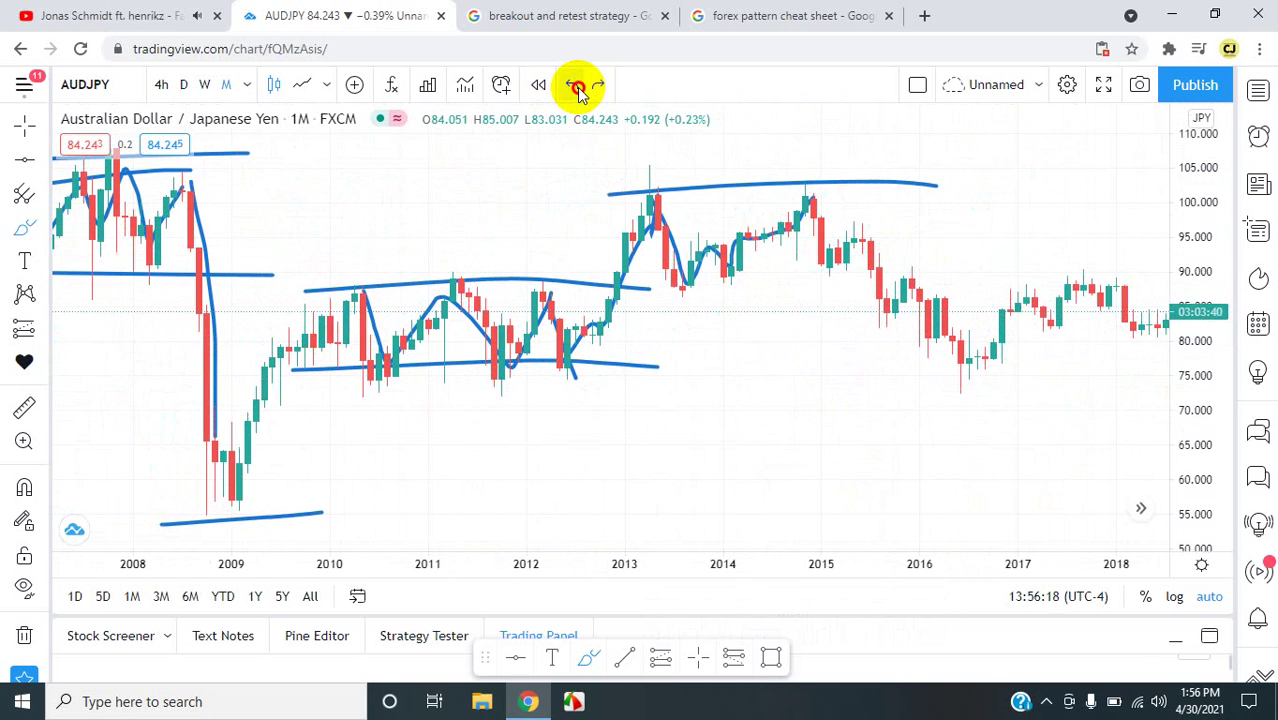
pyautogui.press('Left')
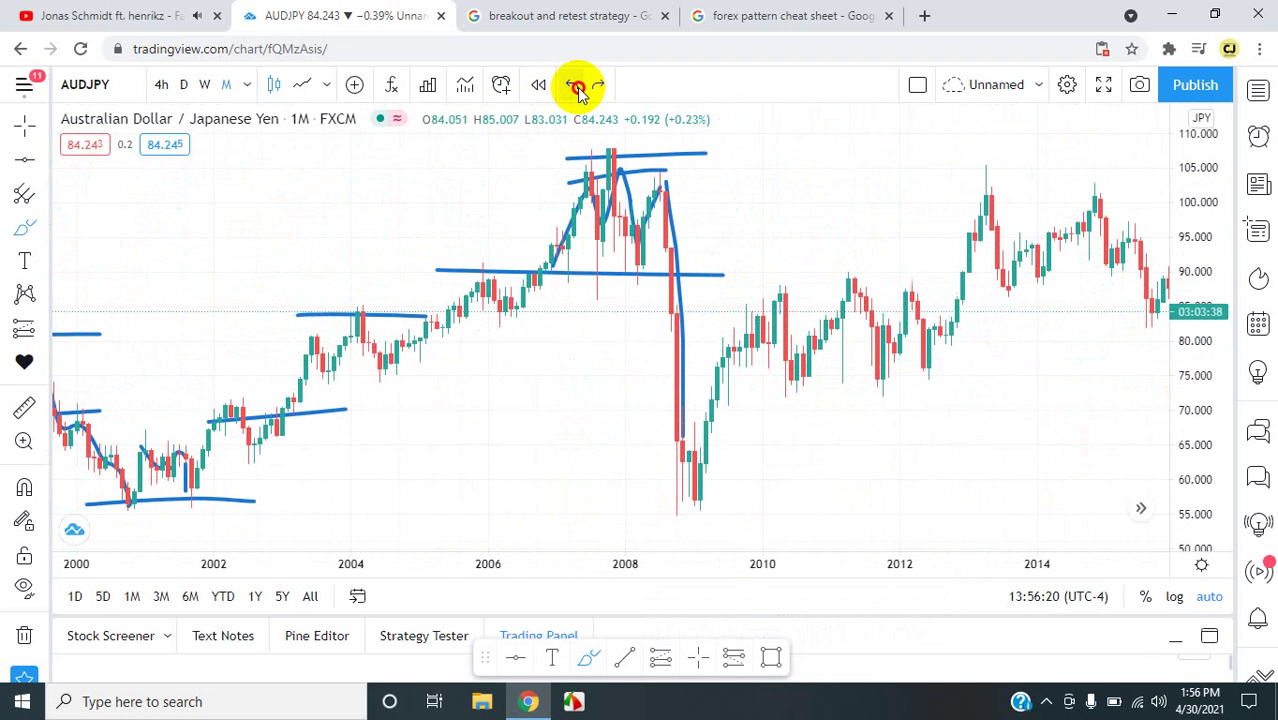
# - Shift the chart back, then jump to the latest bars showing years up to 2021
pyautogui.press('Left')
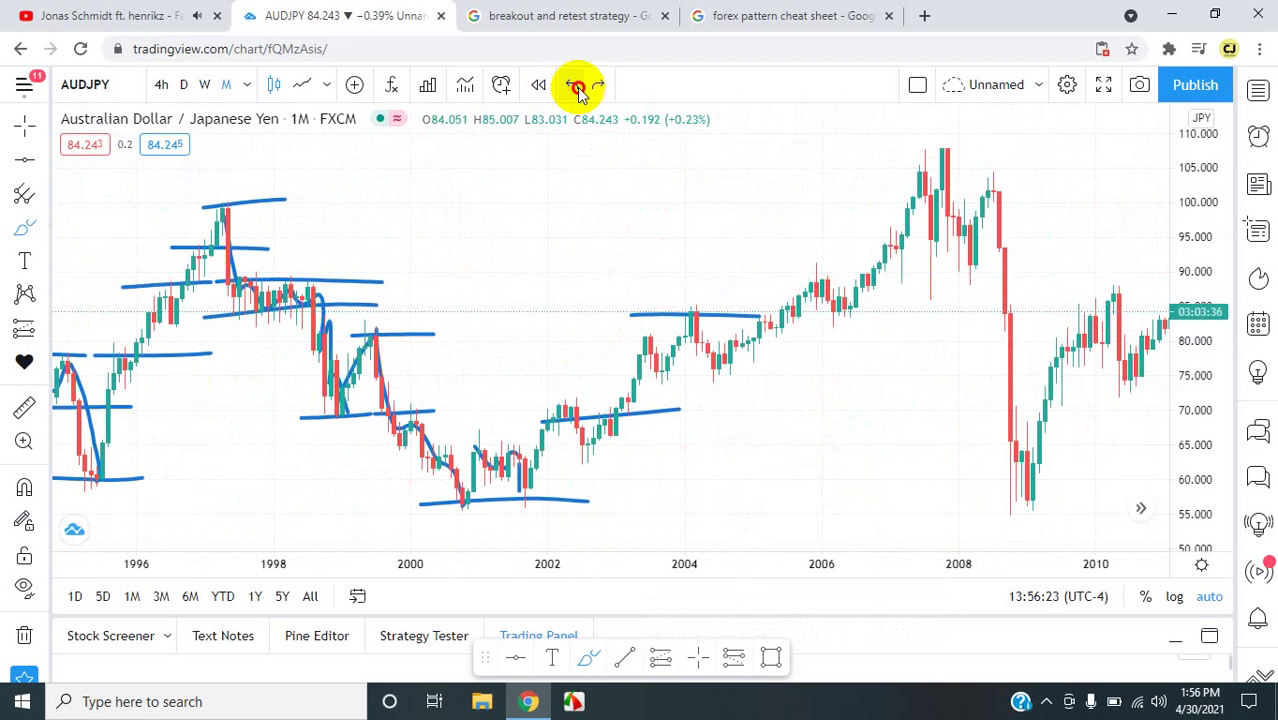
pyautogui.press('Left')
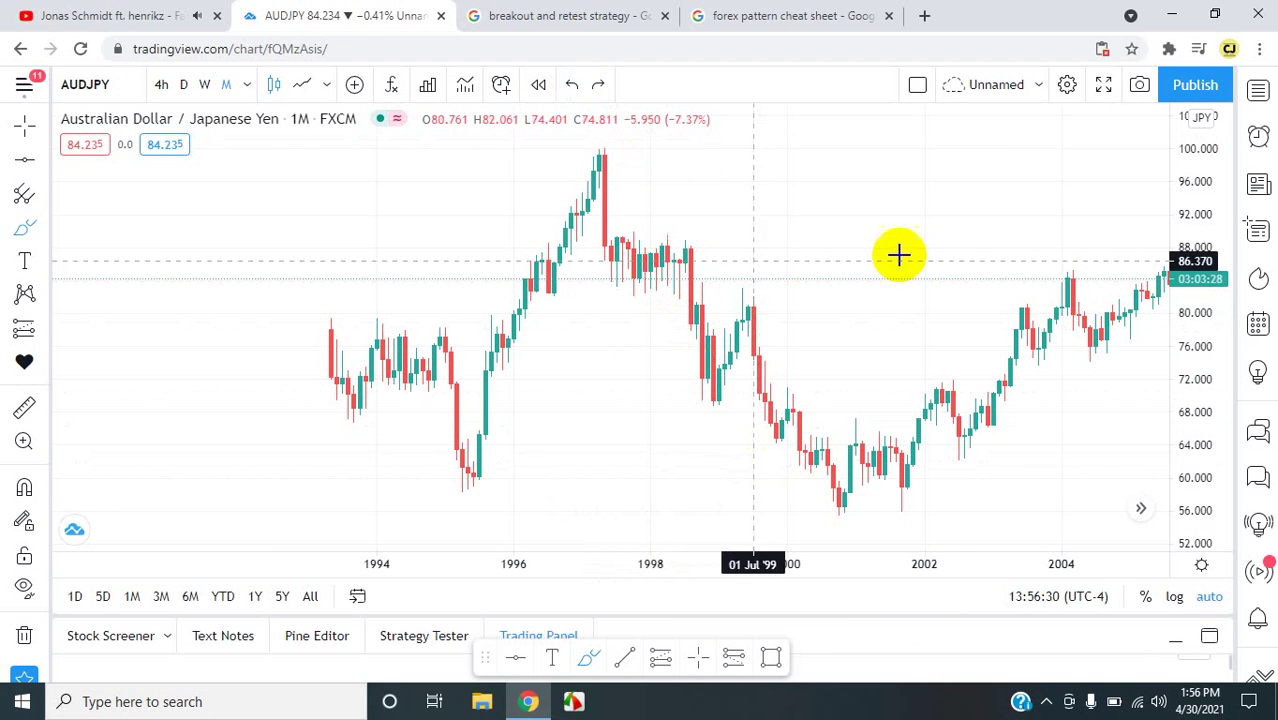
pyautogui.click(1141, 510)
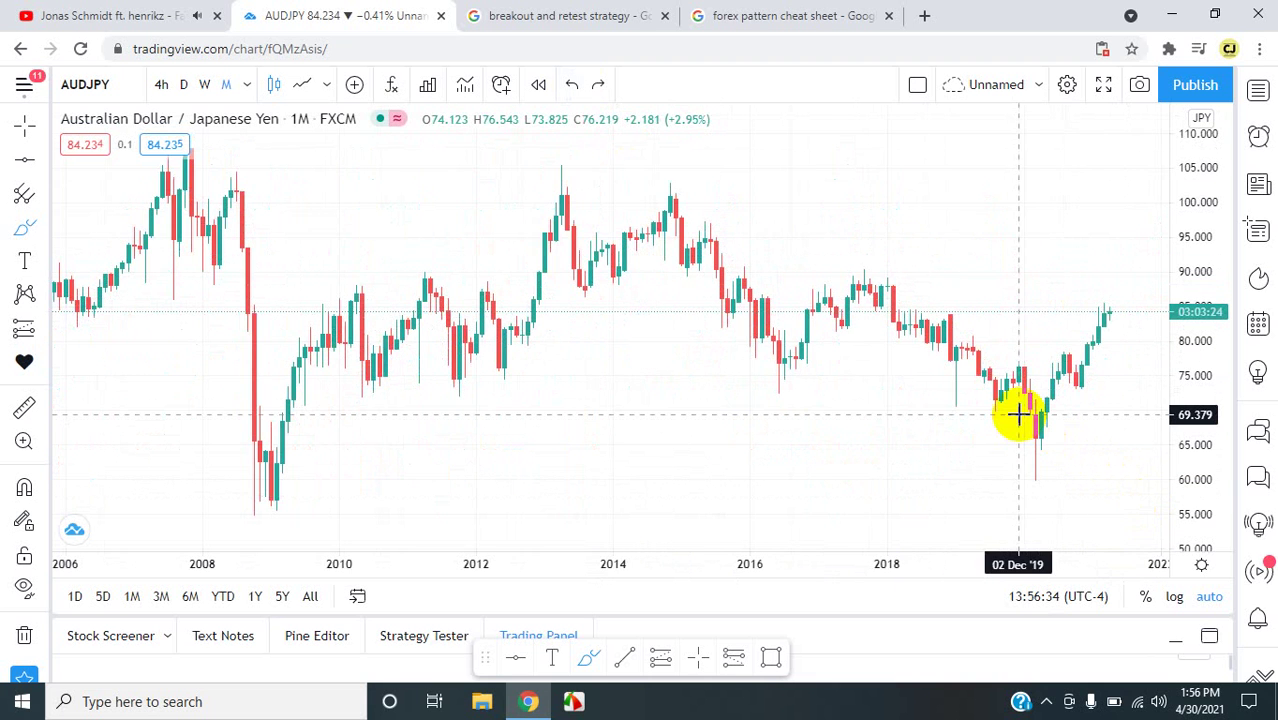
pyautogui.hscroll(5, 1018, 414)
pyautogui.hscroll(2, 1019, 414)
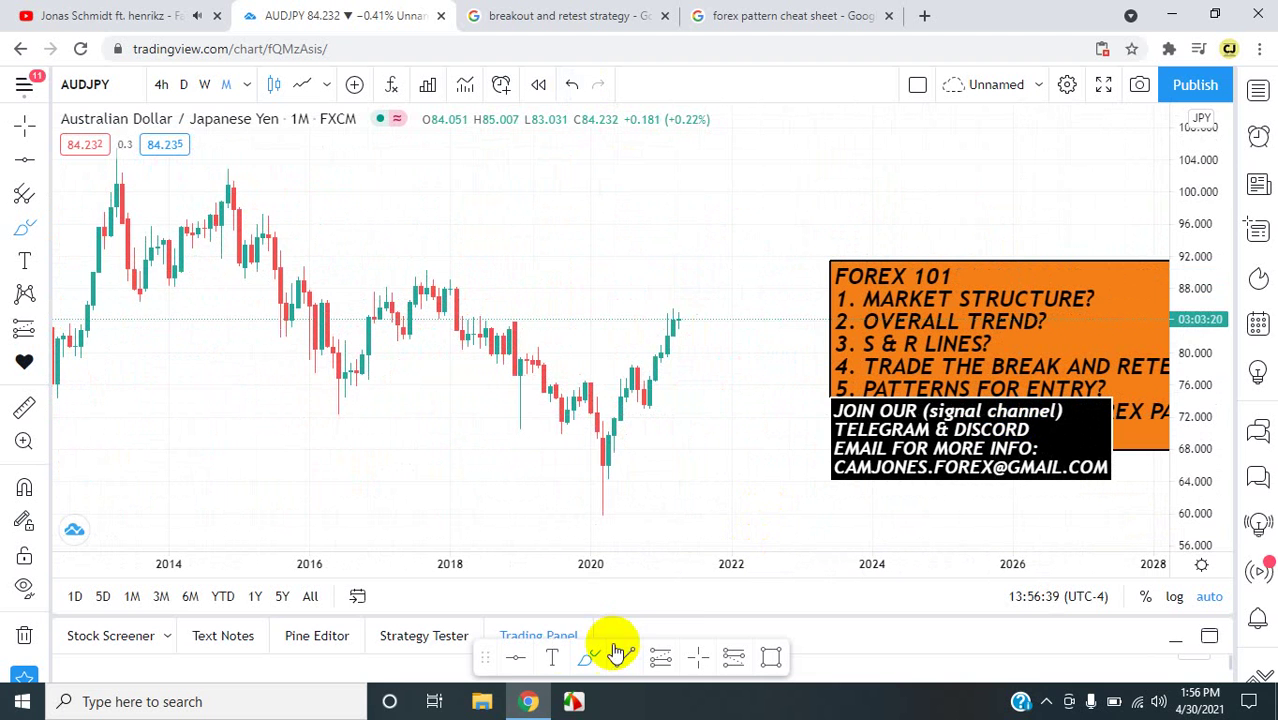
pyautogui.click(516, 660)
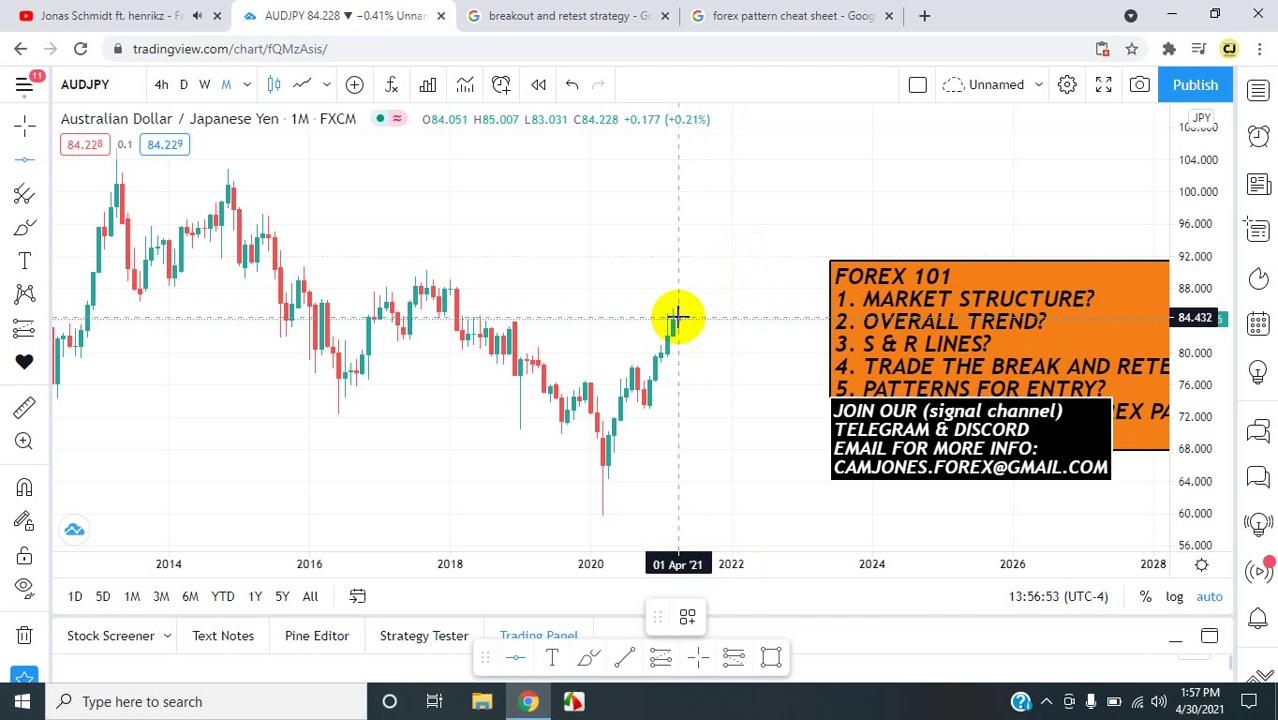
pyautogui.click(678, 317)
pyautogui.moveTo(605, 320); pyautogui.dragTo(411, 325)
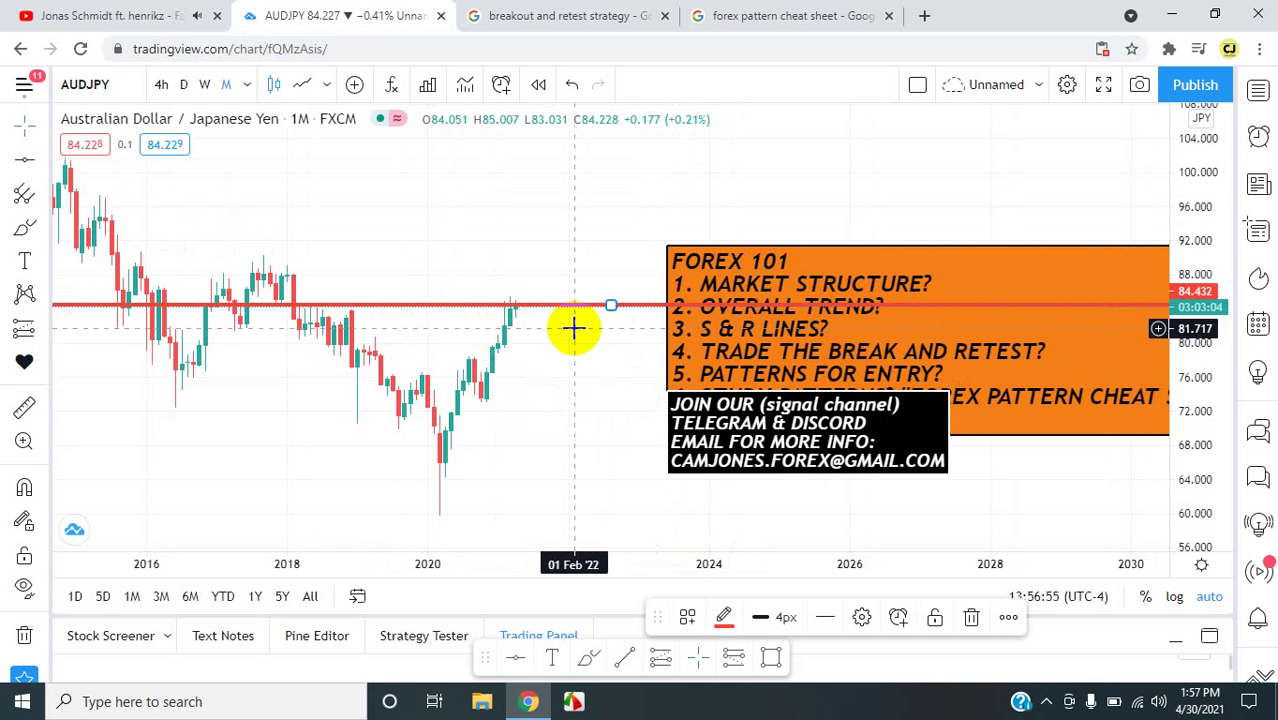
pyautogui.press('Delete')
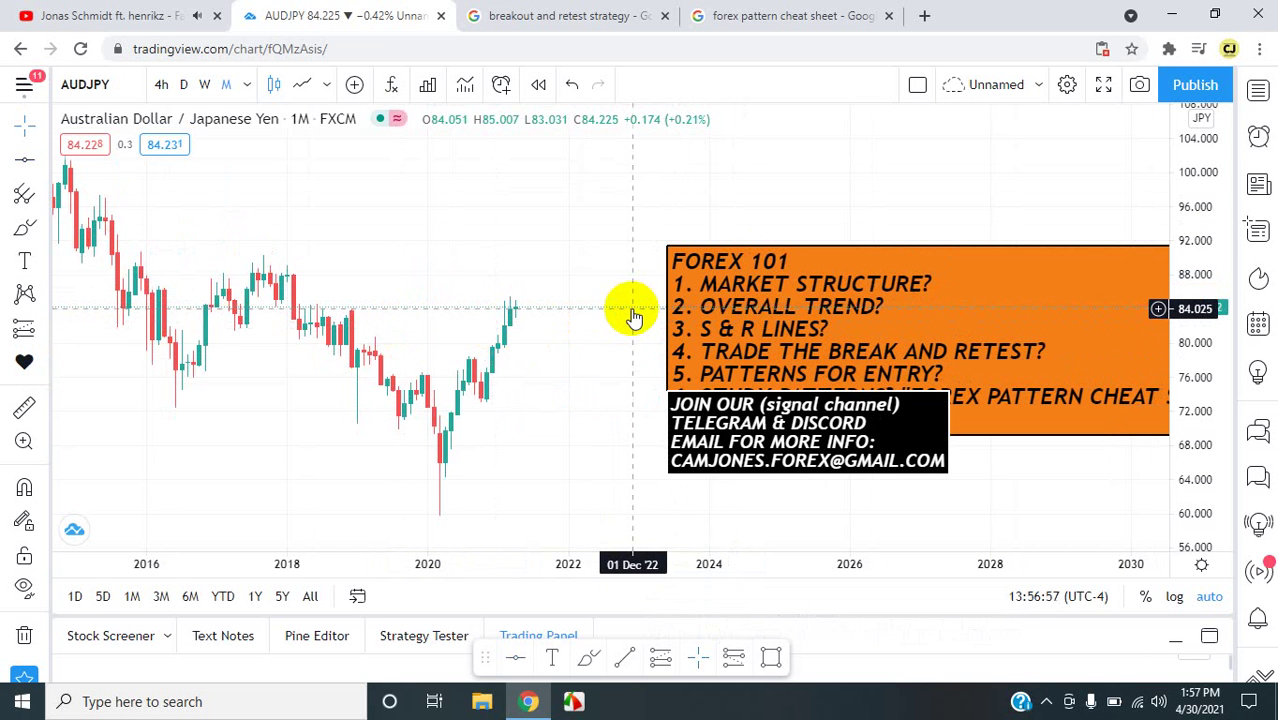
pyautogui.hscroll(-5, 600, 318)
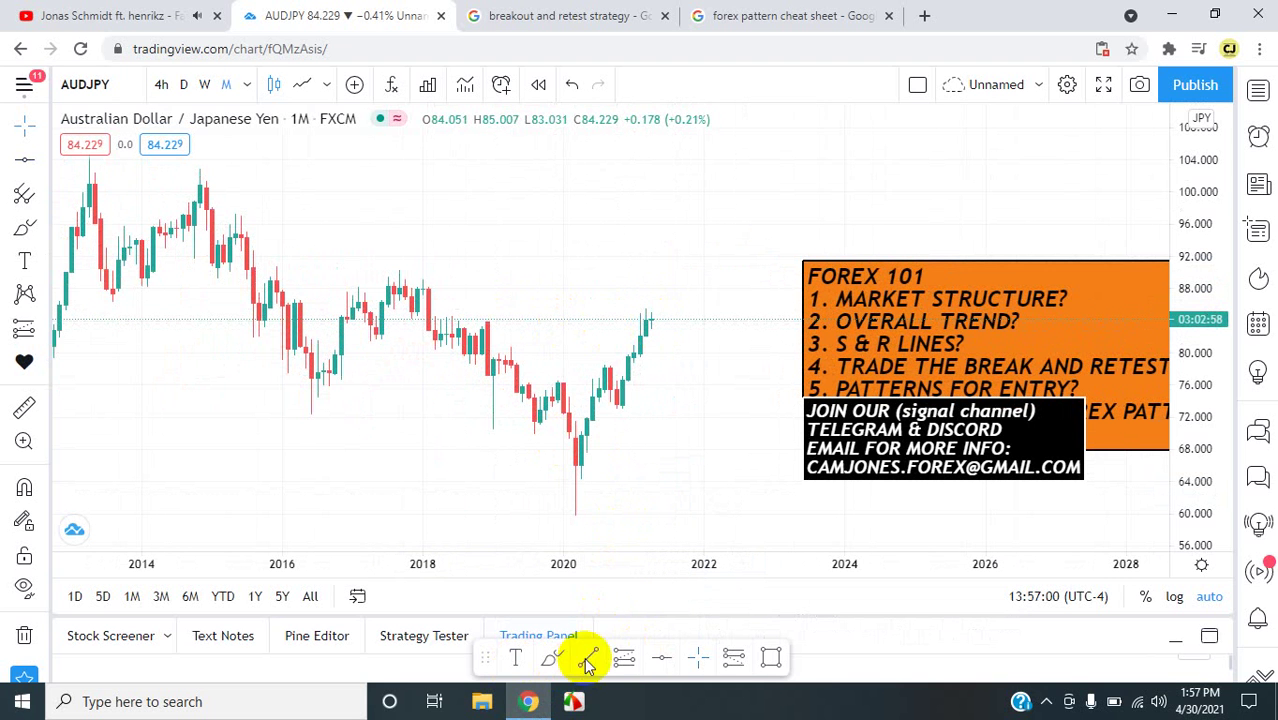
# - Place red horizontal lines at the 83.966 level and the 88.161 high
pyautogui.click(665, 662)
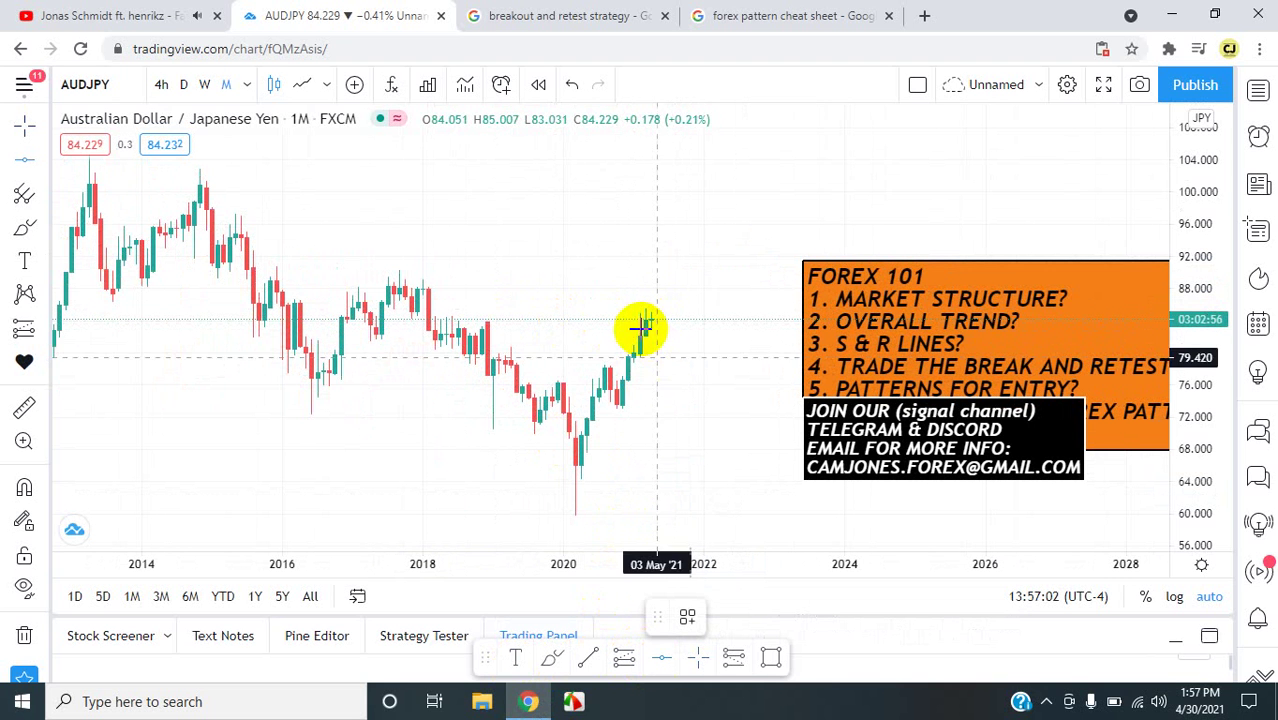
pyautogui.click(258, 321)
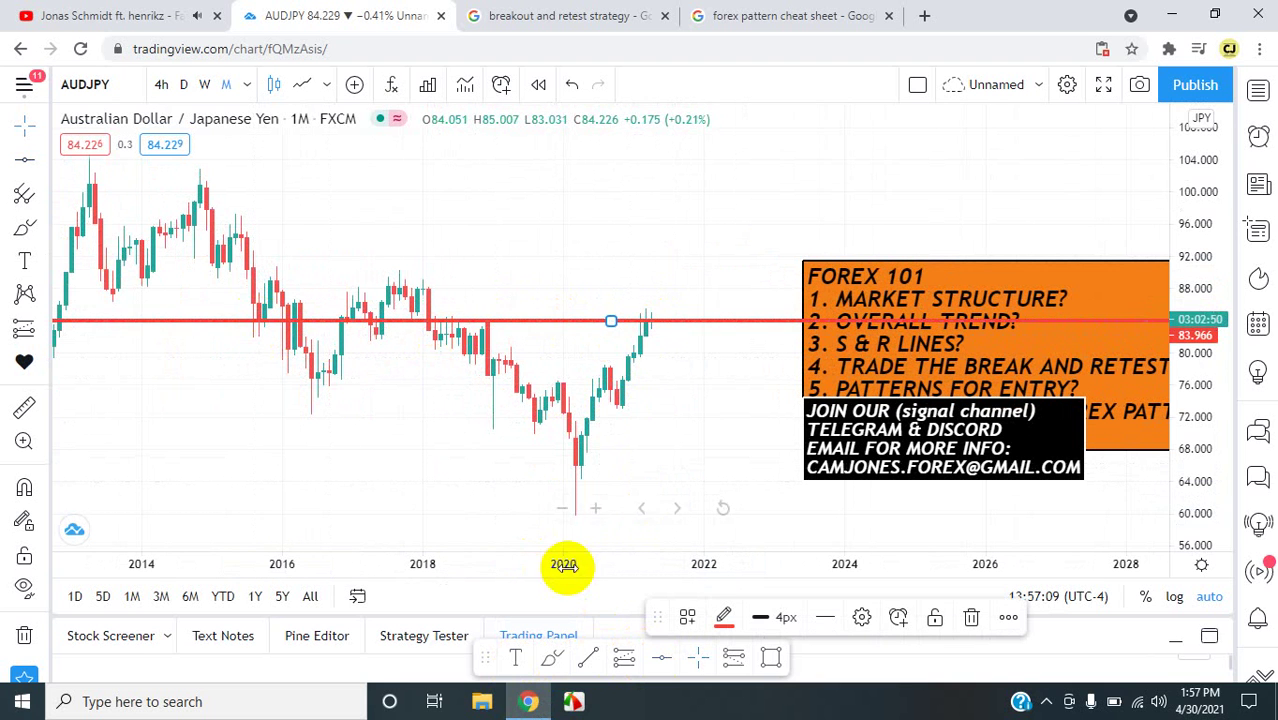
pyautogui.click(668, 660)
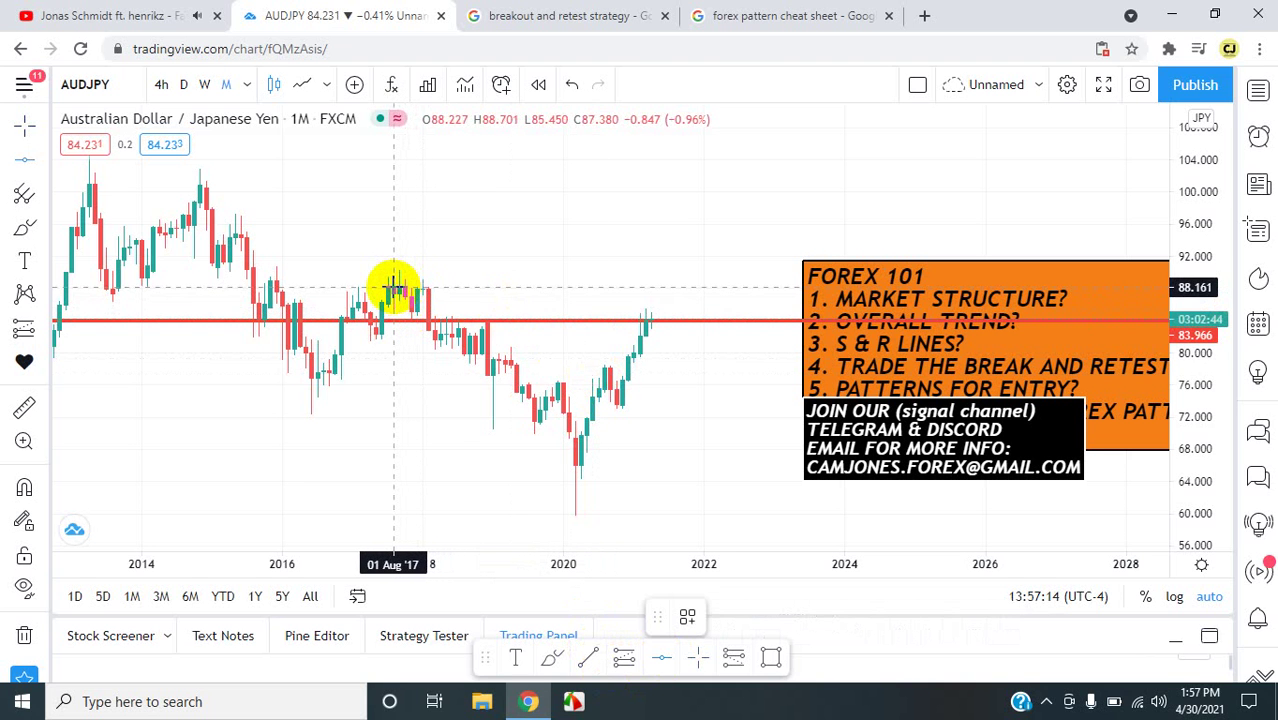
pyautogui.click(395, 288)
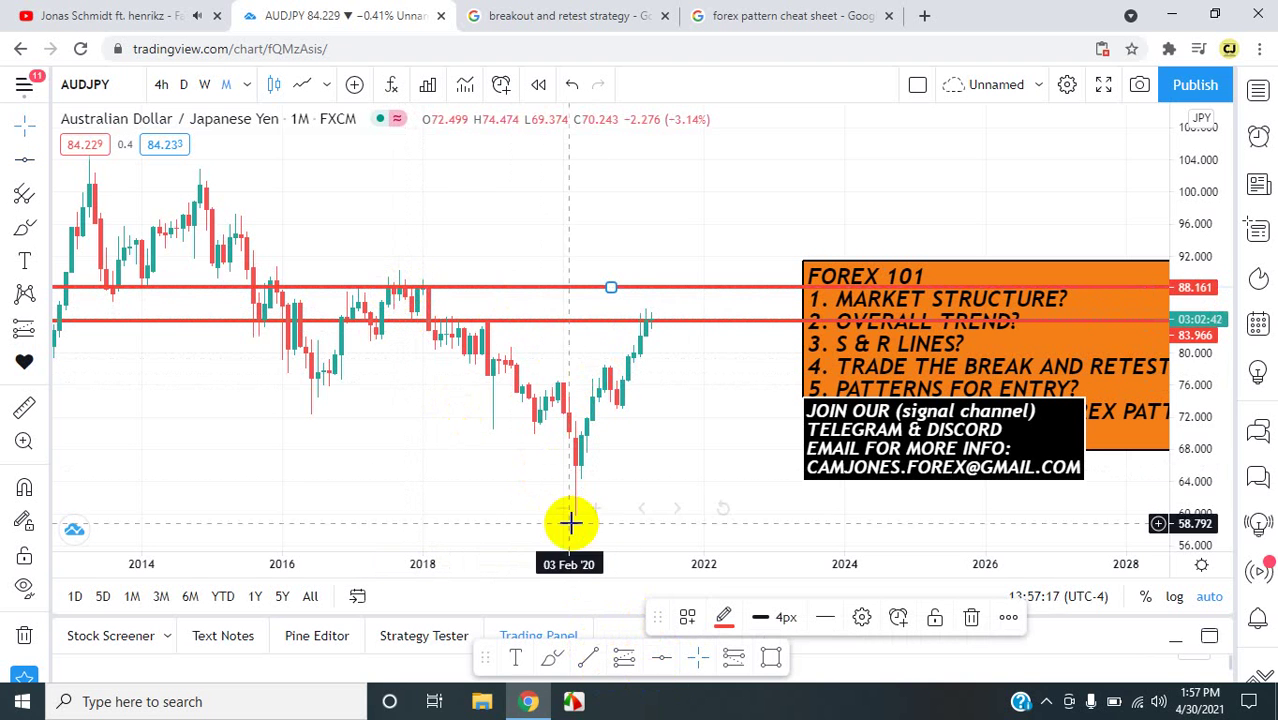
# - Add a third horizontal line near 79.770 and drag it down to 77.789
pyautogui.click(665, 662)
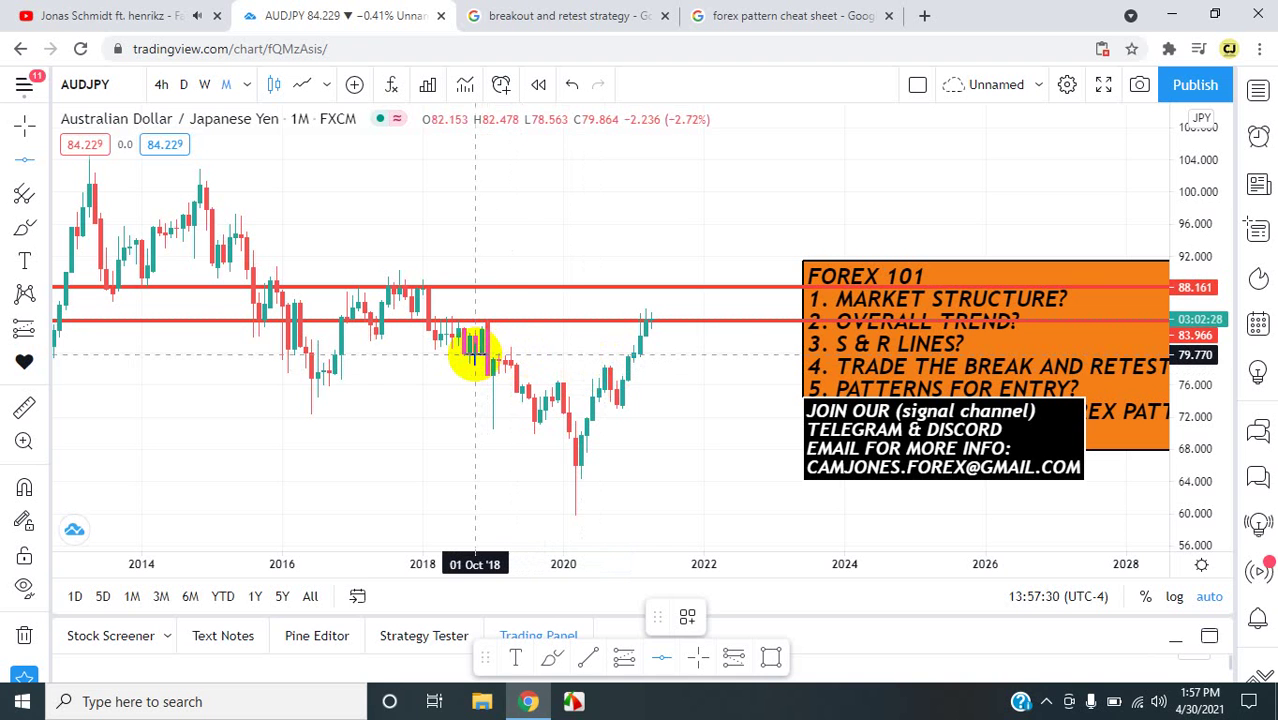
pyautogui.click(475, 355)
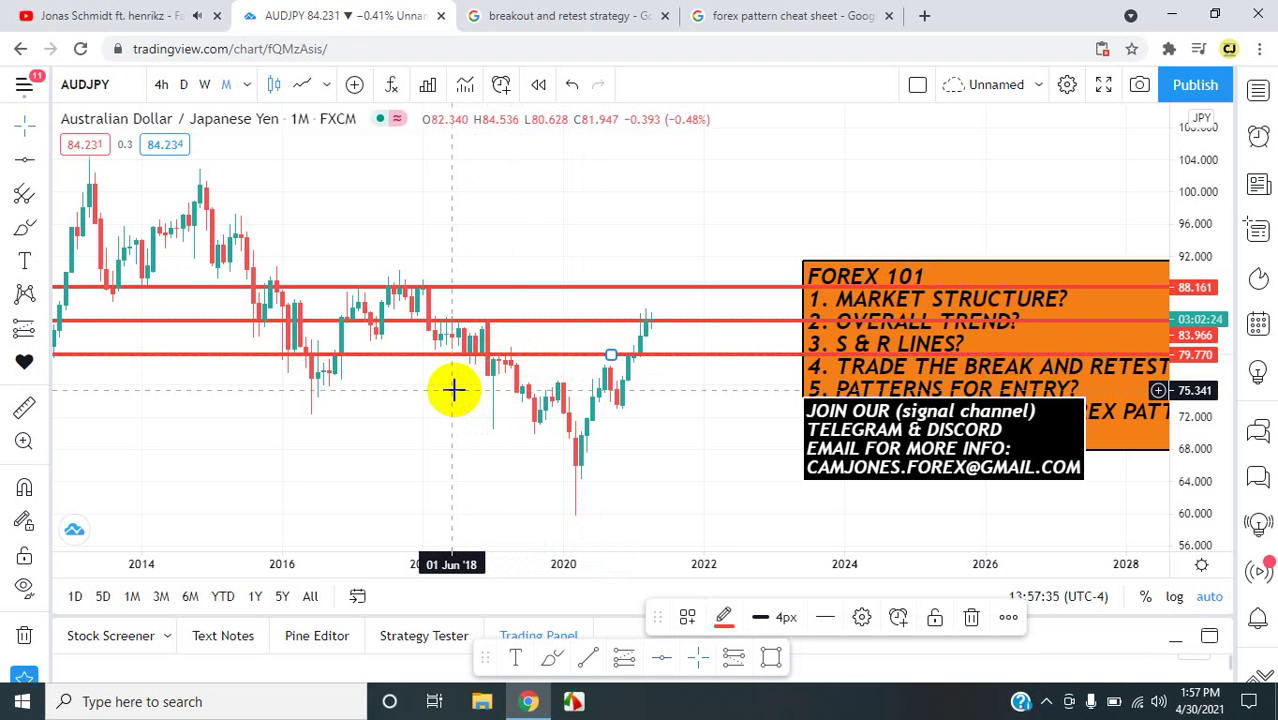
pyautogui.scroll(-2, 453, 390)
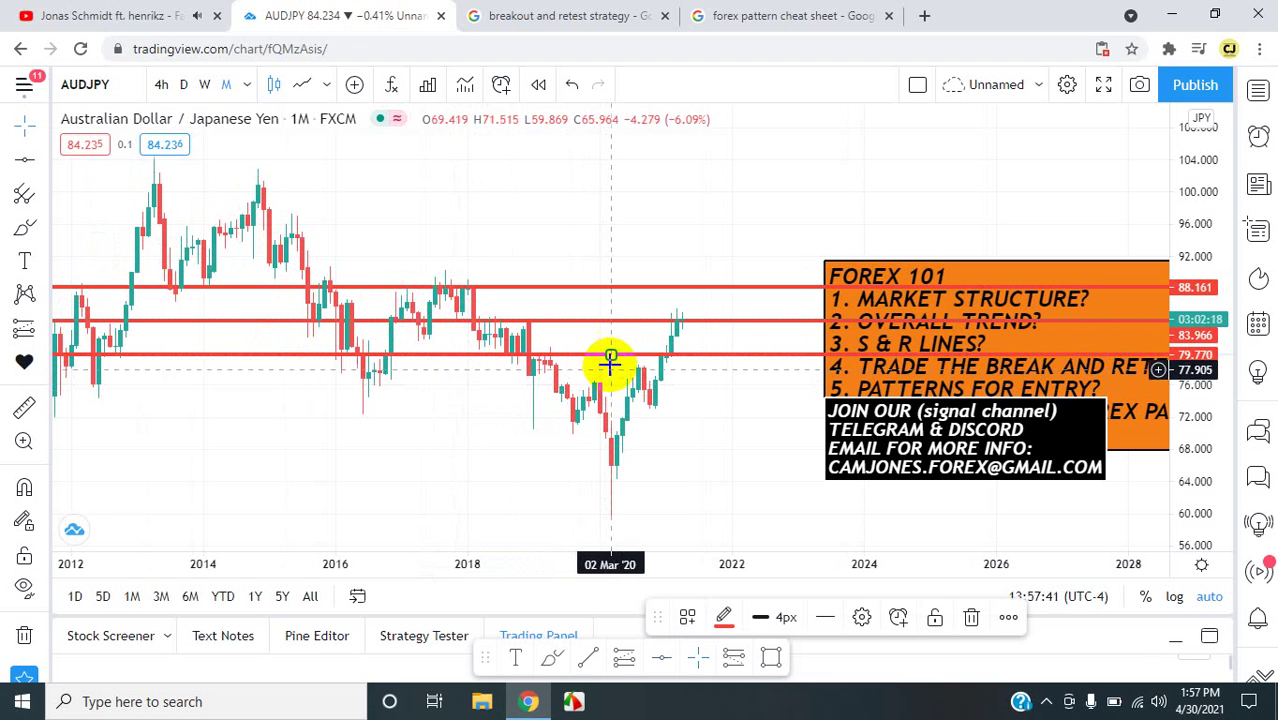
pyautogui.moveTo(611, 357); pyautogui.dragTo(612, 370)
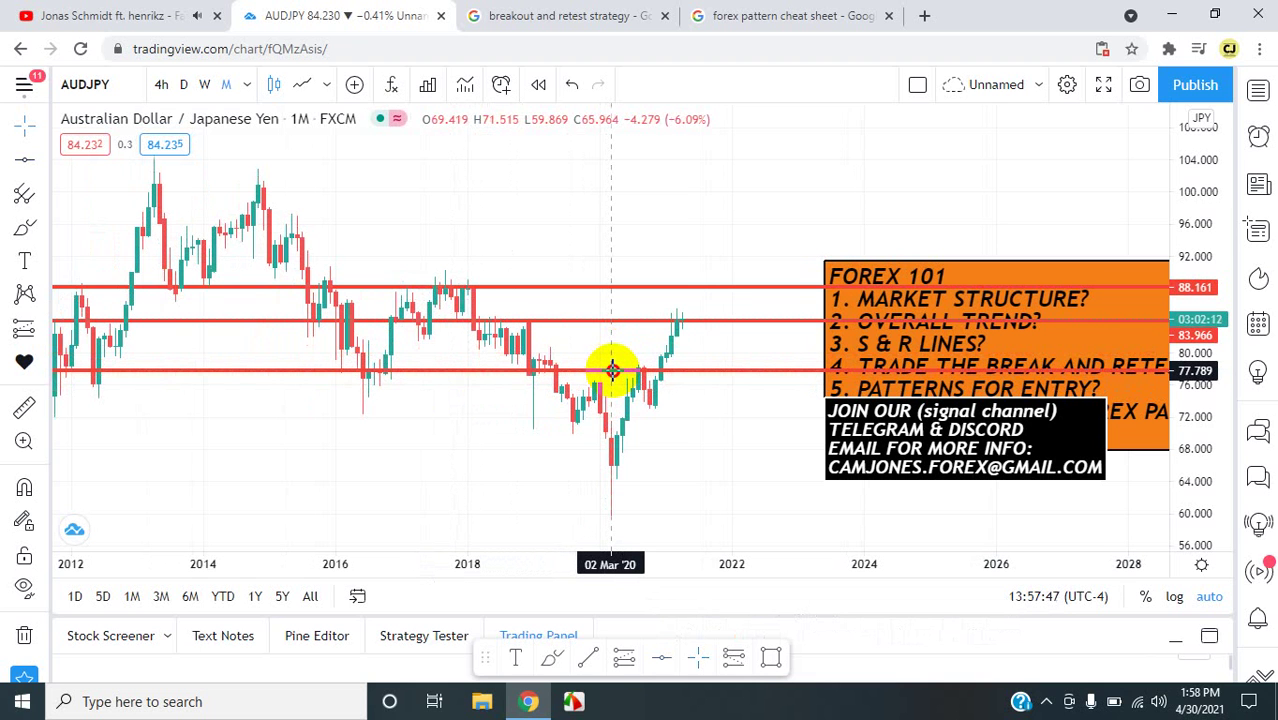
pyautogui.moveTo(611, 371); pyautogui.dragTo(611, 371)
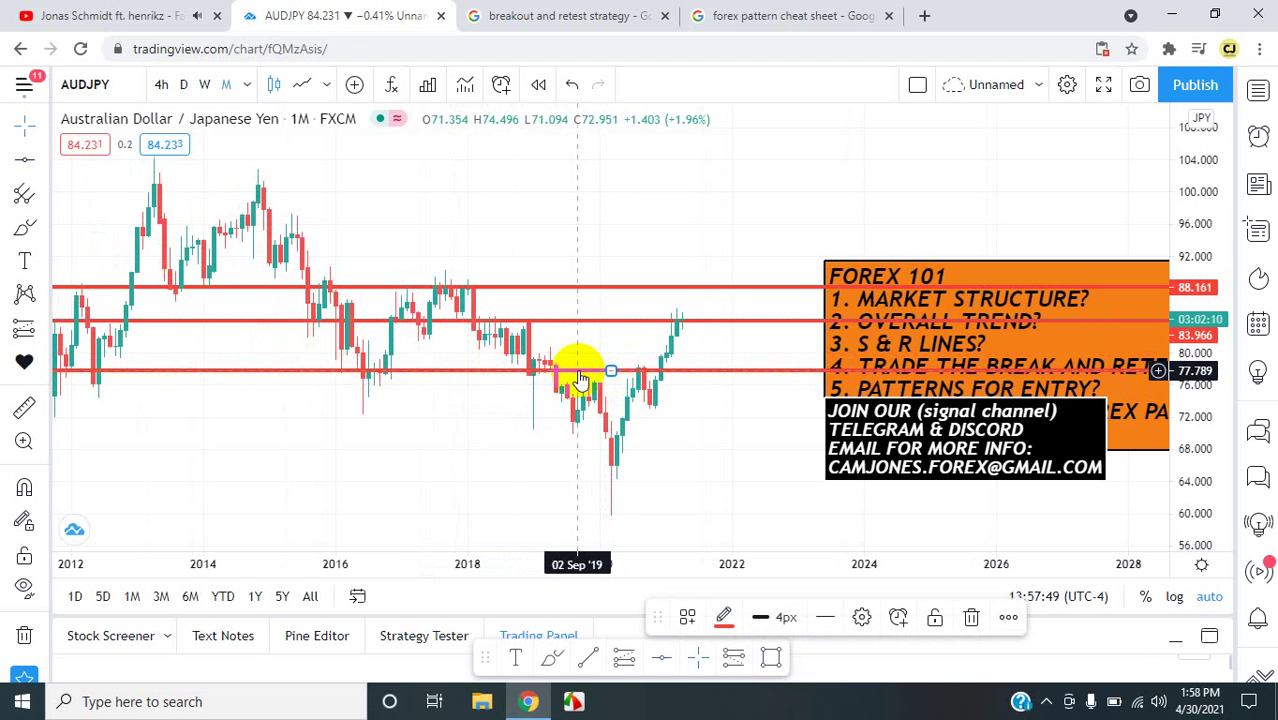
# - Switch AUDJPY to weekly candles and pan and rescale the price axis
pyautogui.click(205, 88)
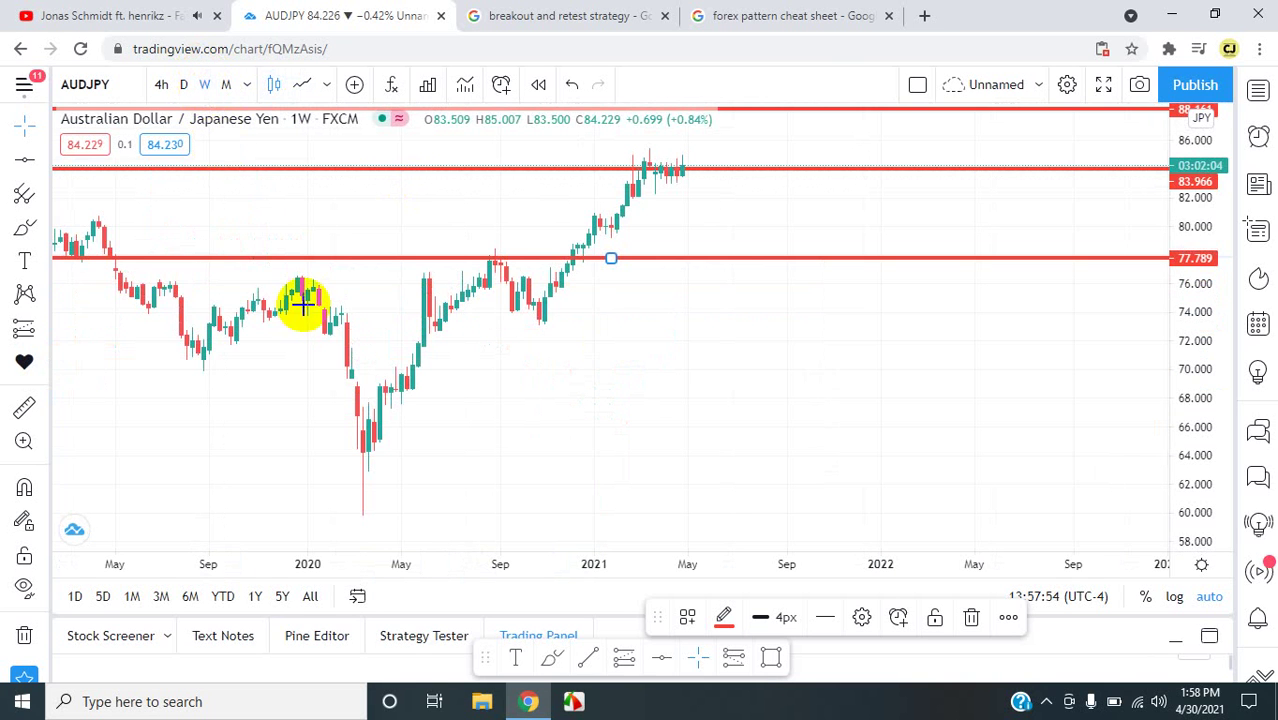
pyautogui.click(345, 223)
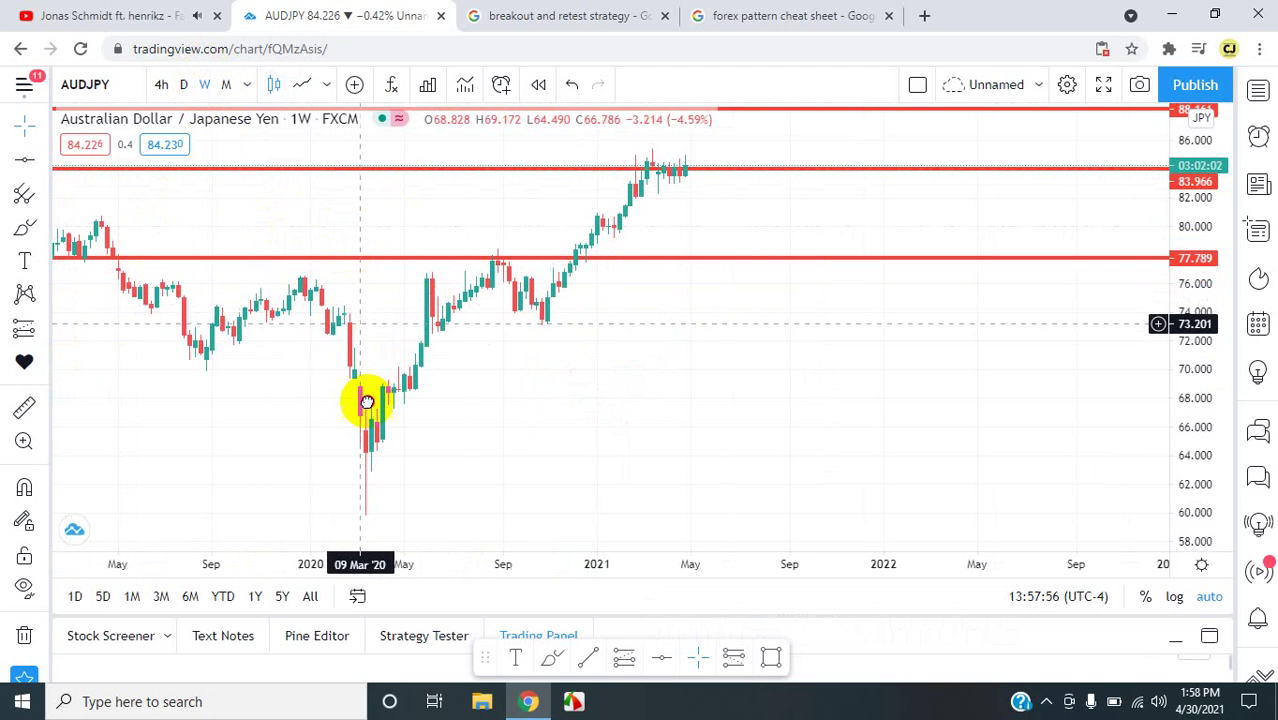
pyautogui.moveTo(362, 400); pyautogui.dragTo(368, 418)
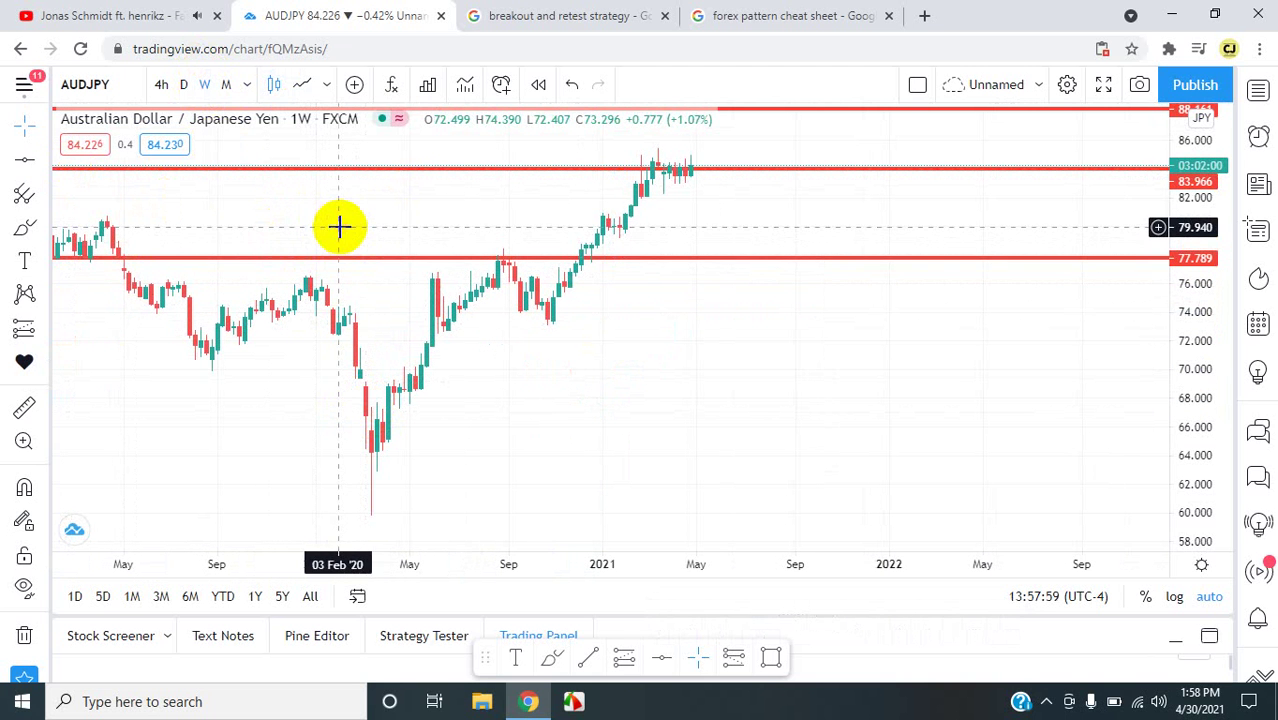
pyautogui.moveTo(1190, 222); pyautogui.dragTo(1102, 234)
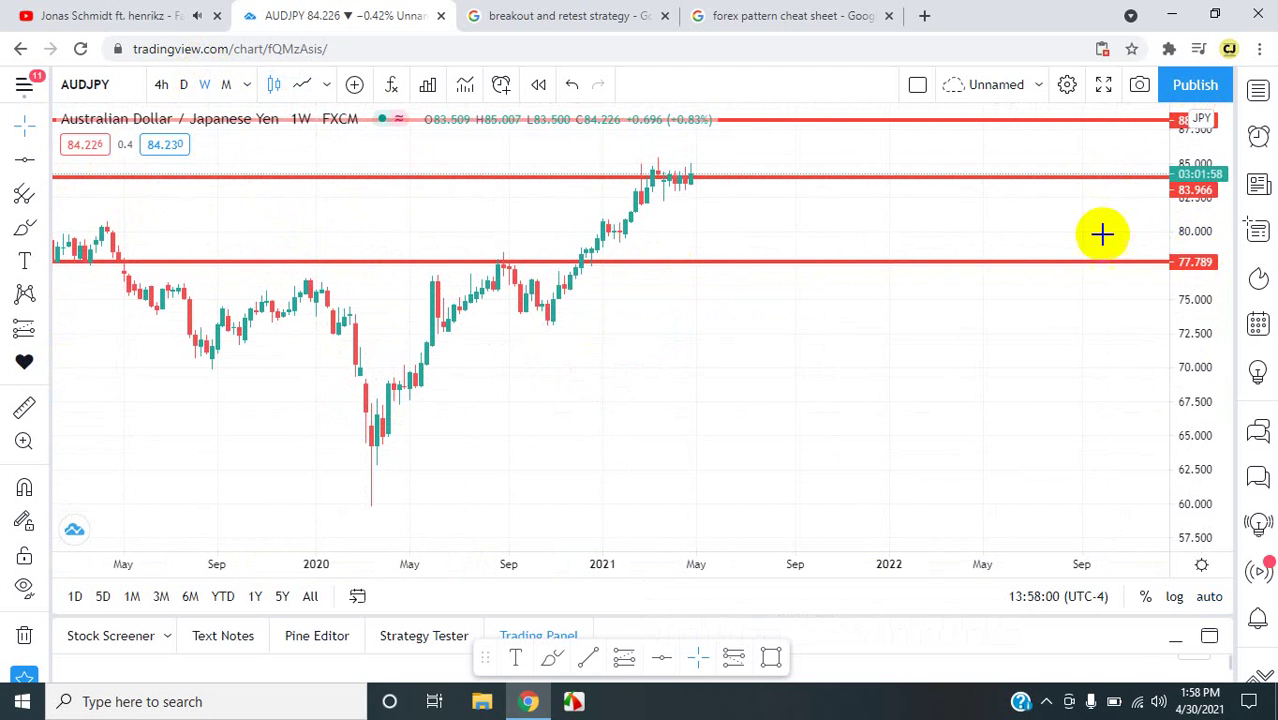
pyautogui.moveTo(867, 231); pyautogui.dragTo(899, 399)
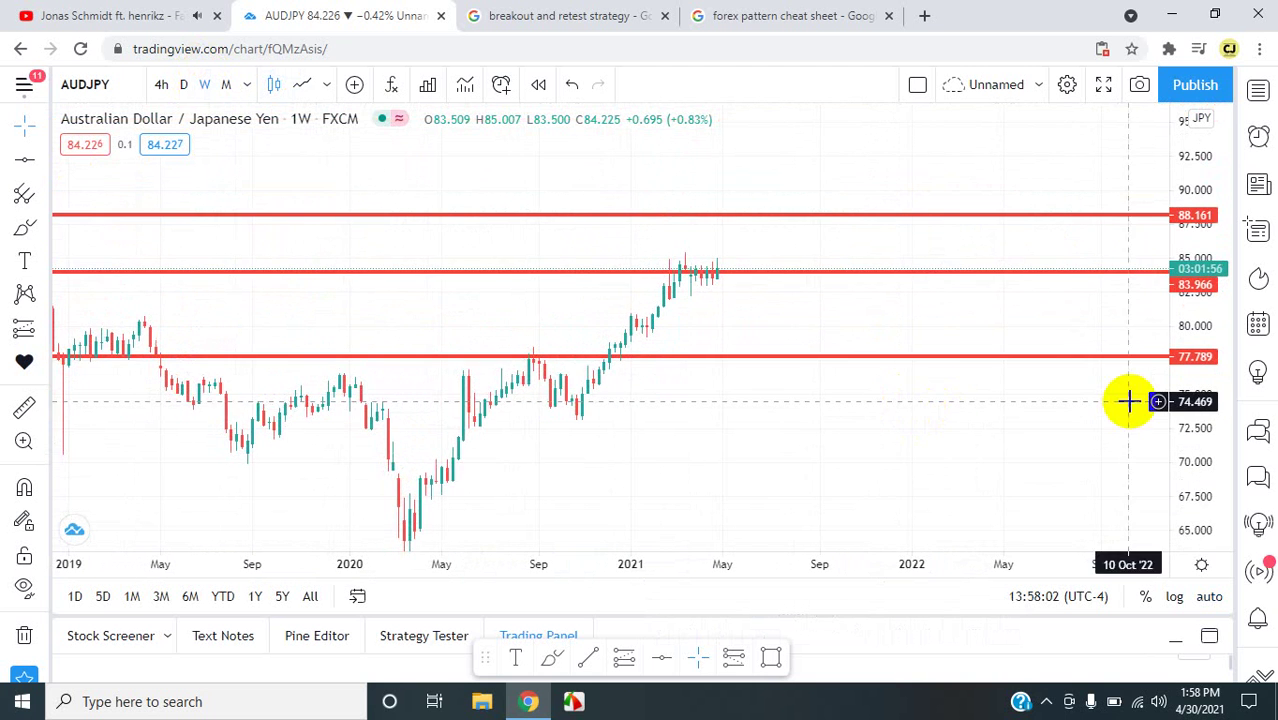
pyautogui.moveTo(1198, 443); pyautogui.dragTo(1201, 295)
pyautogui.scroll(1, 901, 403)
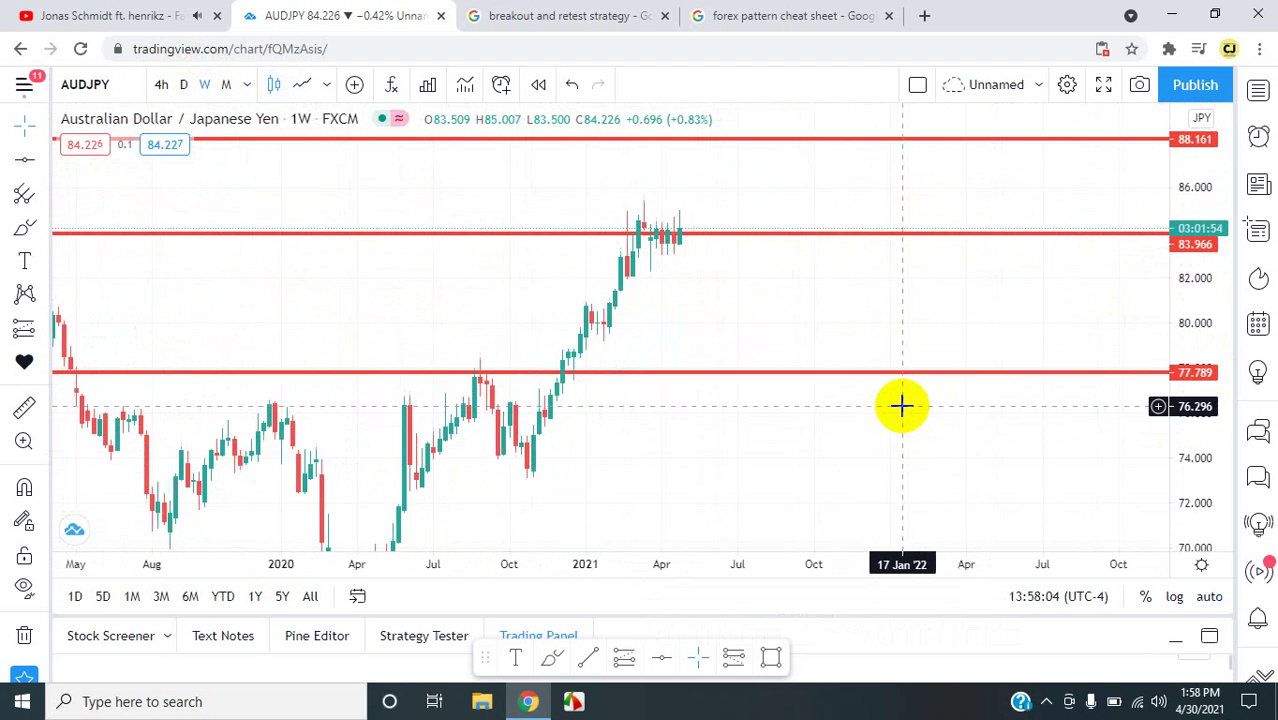
pyautogui.scroll(1, 901, 405)
# - Reset the weekly chart's scaling and view from the chart's right-click menu
pyautogui.rightClick(772, 296)
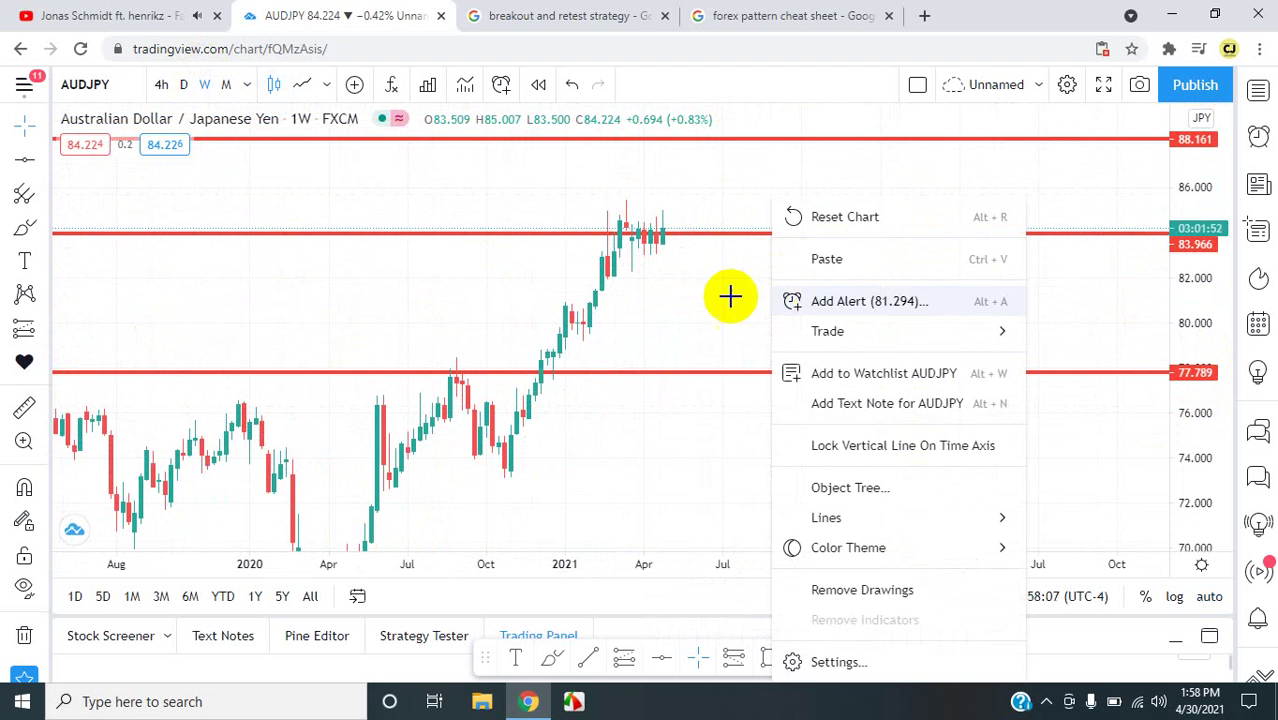
pyautogui.click(704, 294)
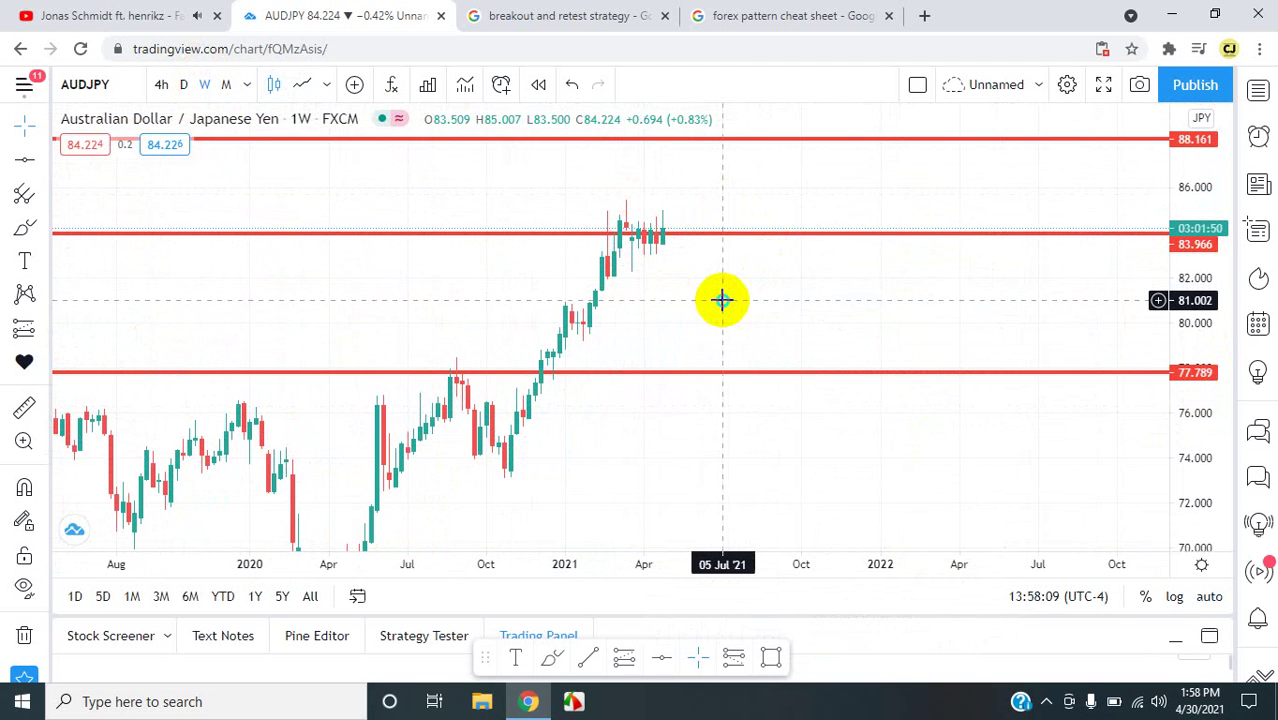
pyautogui.rightClick(722, 297)
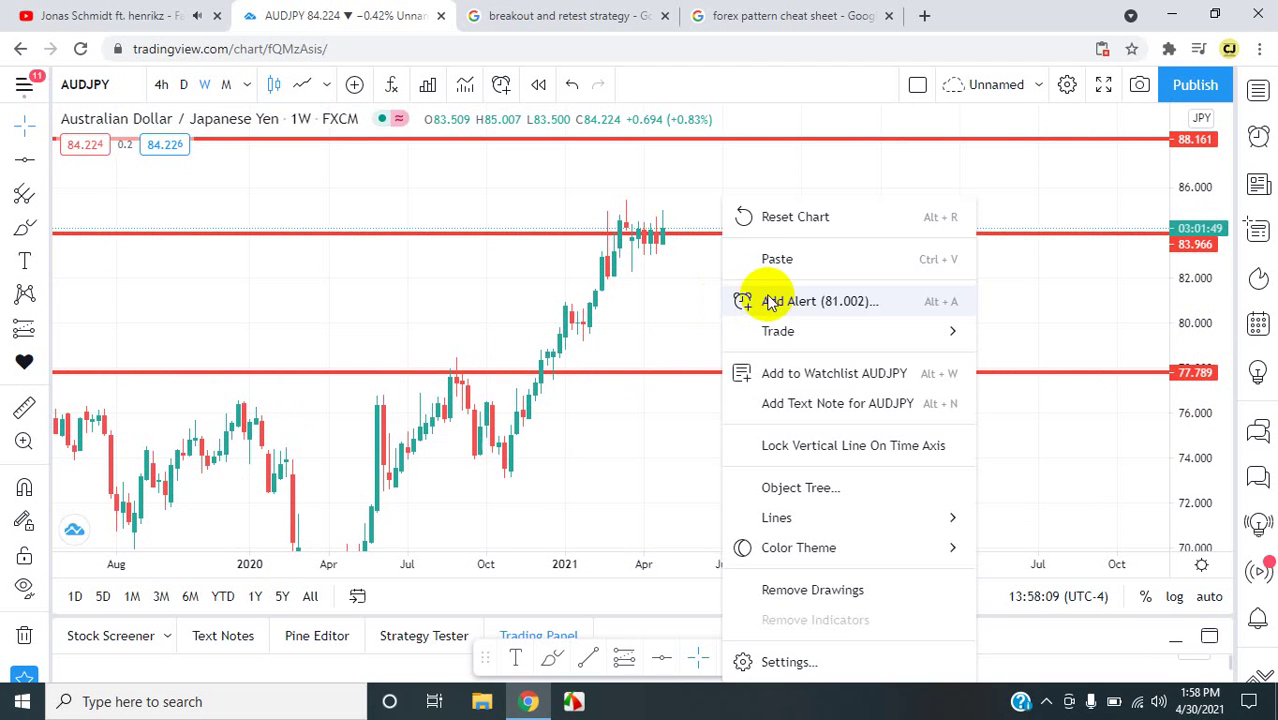
pyautogui.click(797, 228)
pyautogui.scroll(-3, 742, 310)
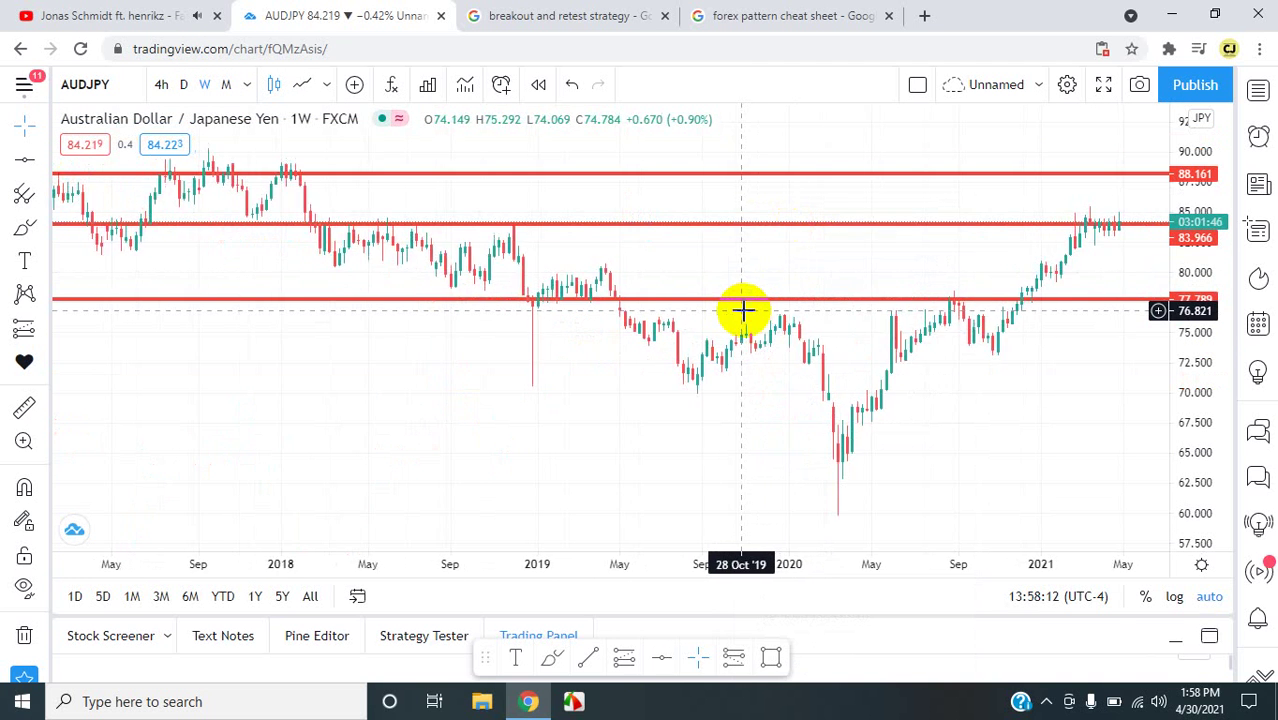
pyautogui.scroll(-1, 742, 310)
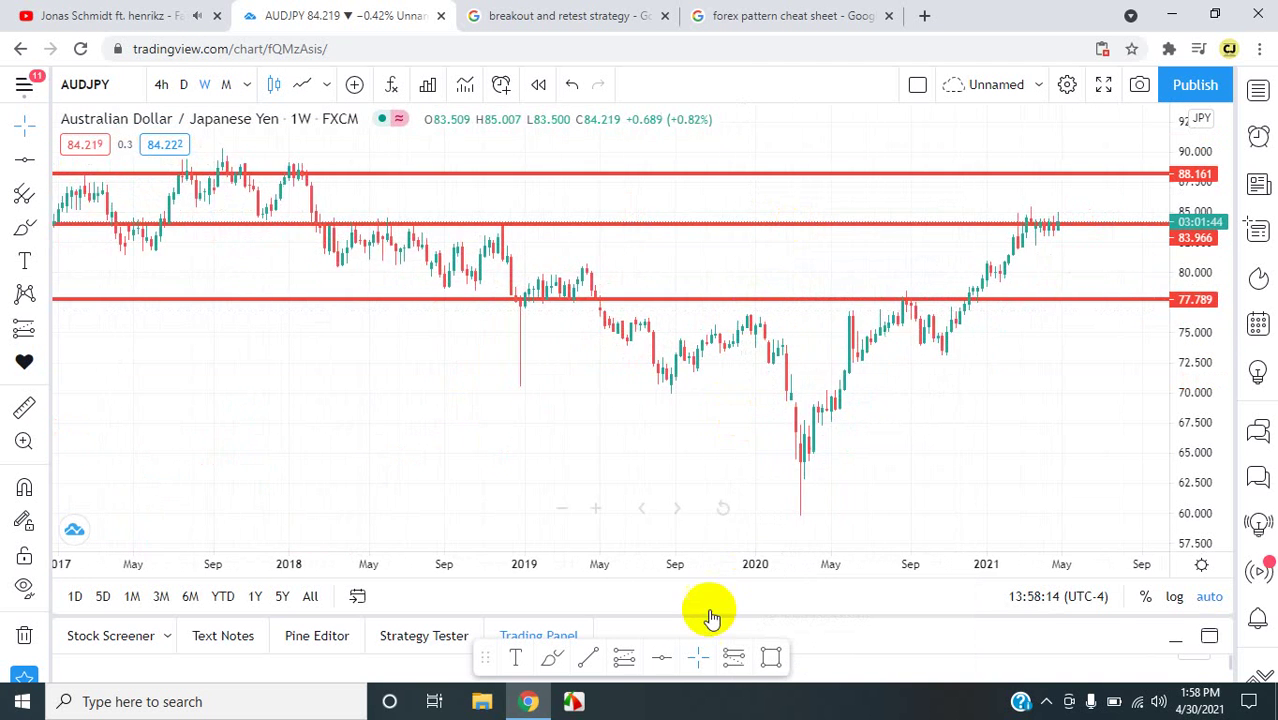
# - Add red horizontal lines at 85.930 and 80.403 on the weekly chart
pyautogui.click(663, 657)
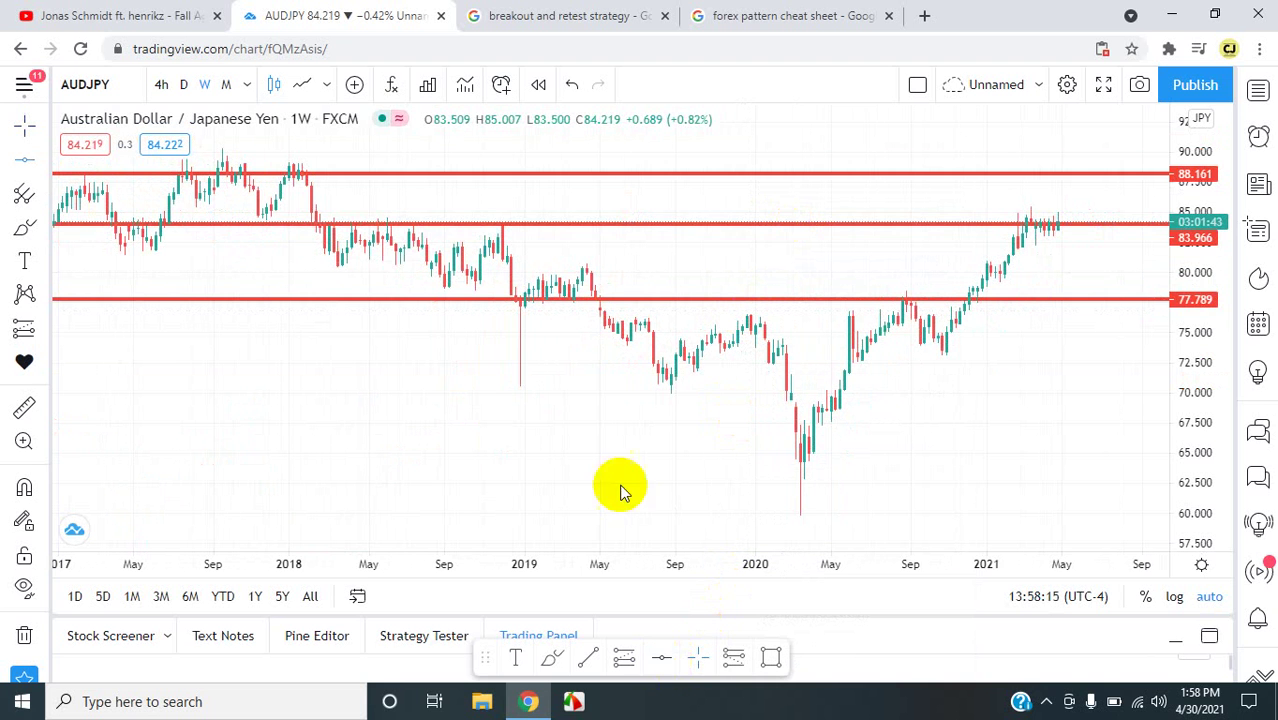
pyautogui.click(192, 200)
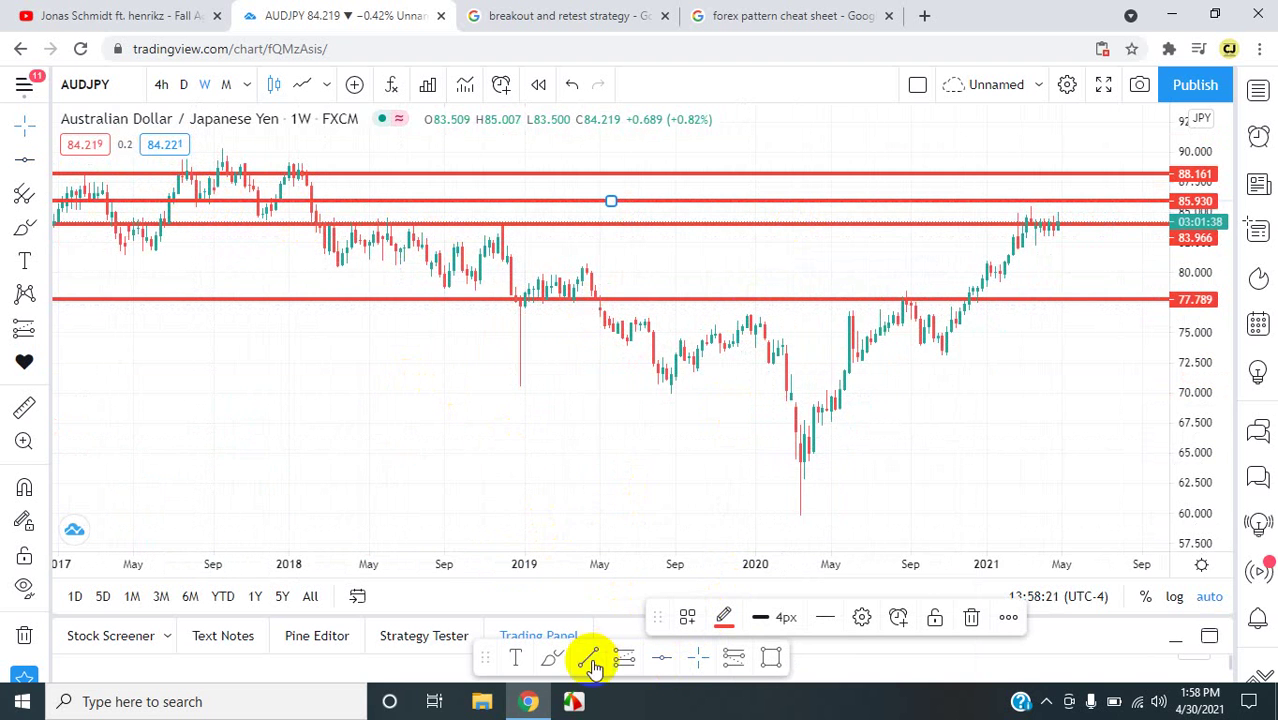
pyautogui.click(663, 665)
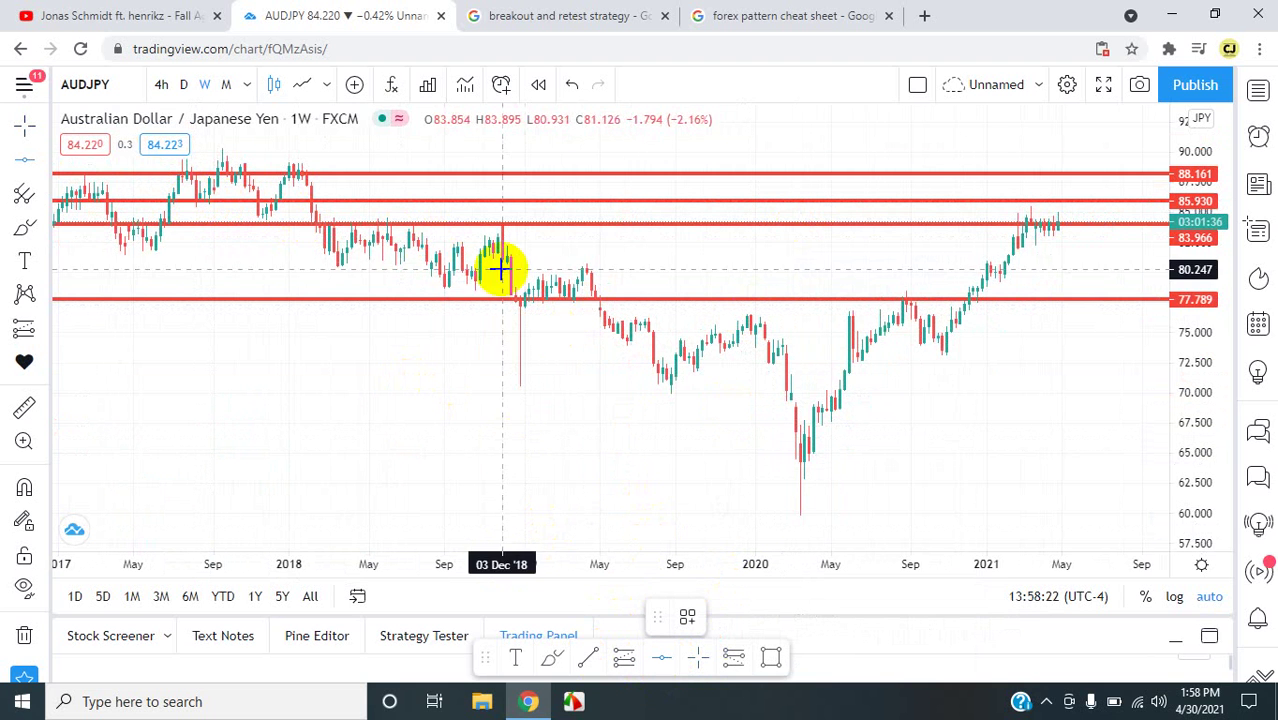
pyautogui.click(573, 267)
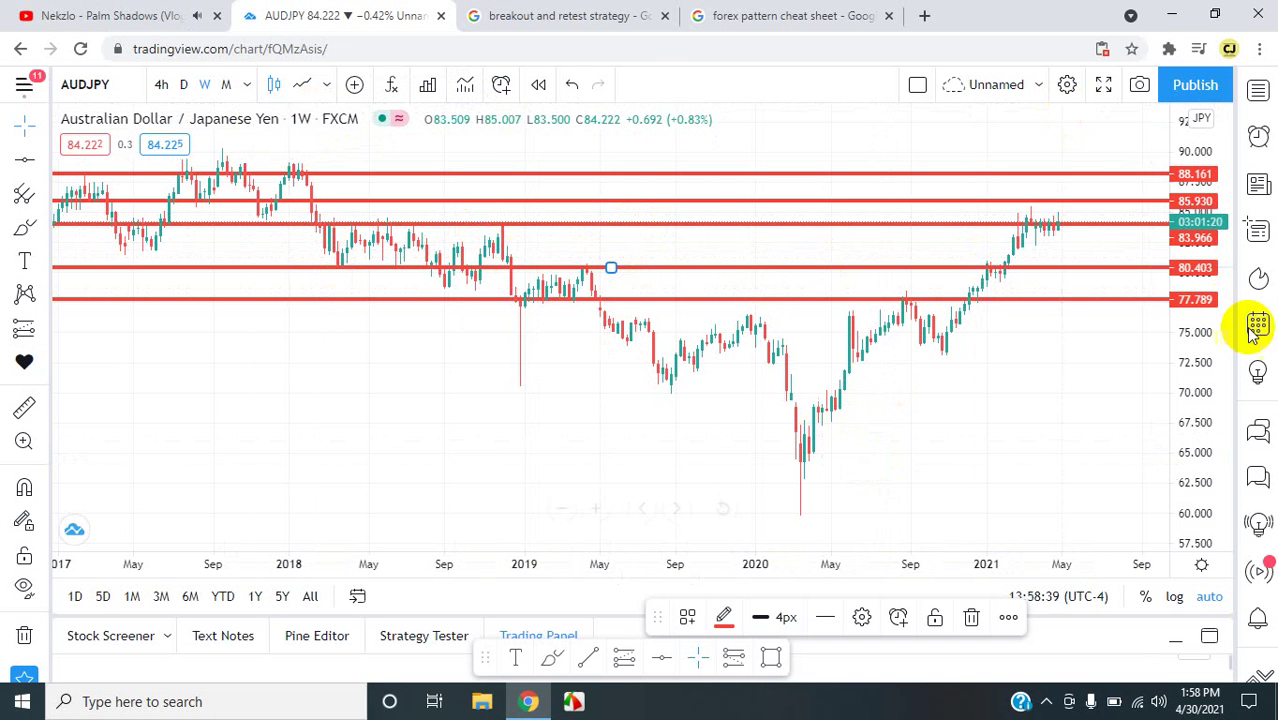
# - Stretch the price axis to spread the lines, then reset the chart to default scale
pyautogui.moveTo(1198, 357); pyautogui.dragTo(679, 373)
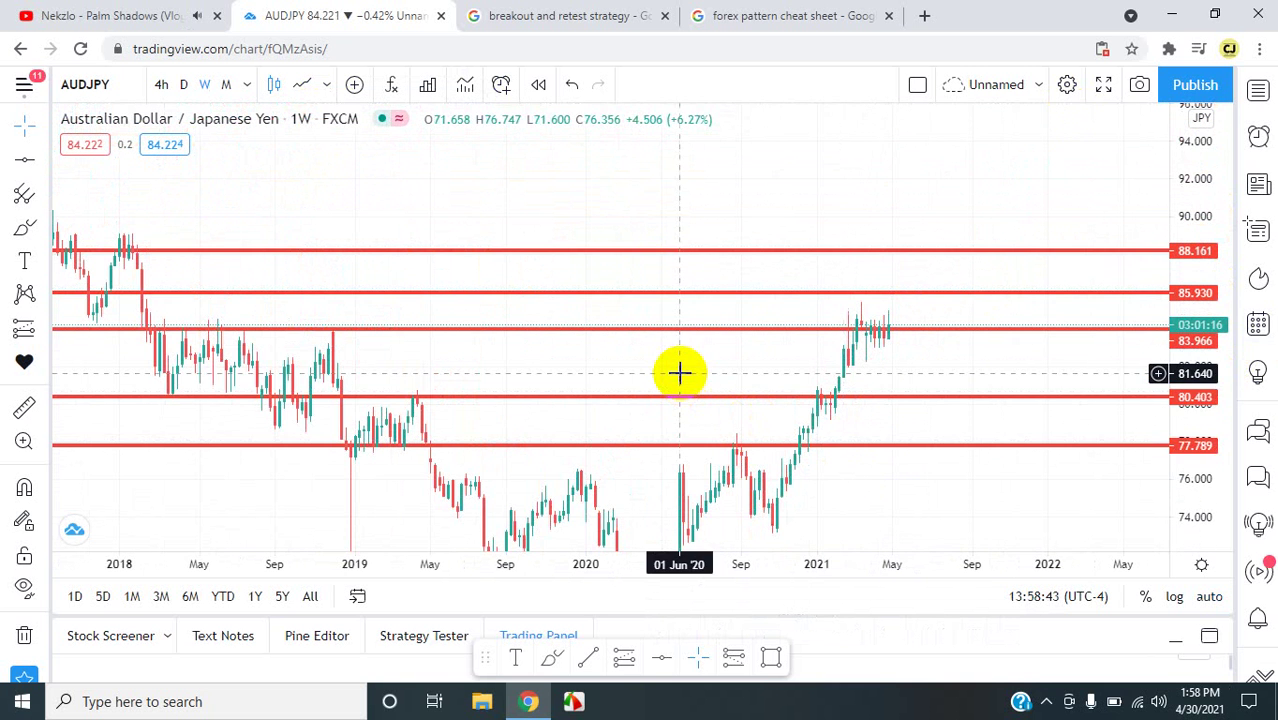
pyautogui.moveTo(1193, 479); pyautogui.dragTo(1190, 250)
pyautogui.scroll(5, 1003, 388)
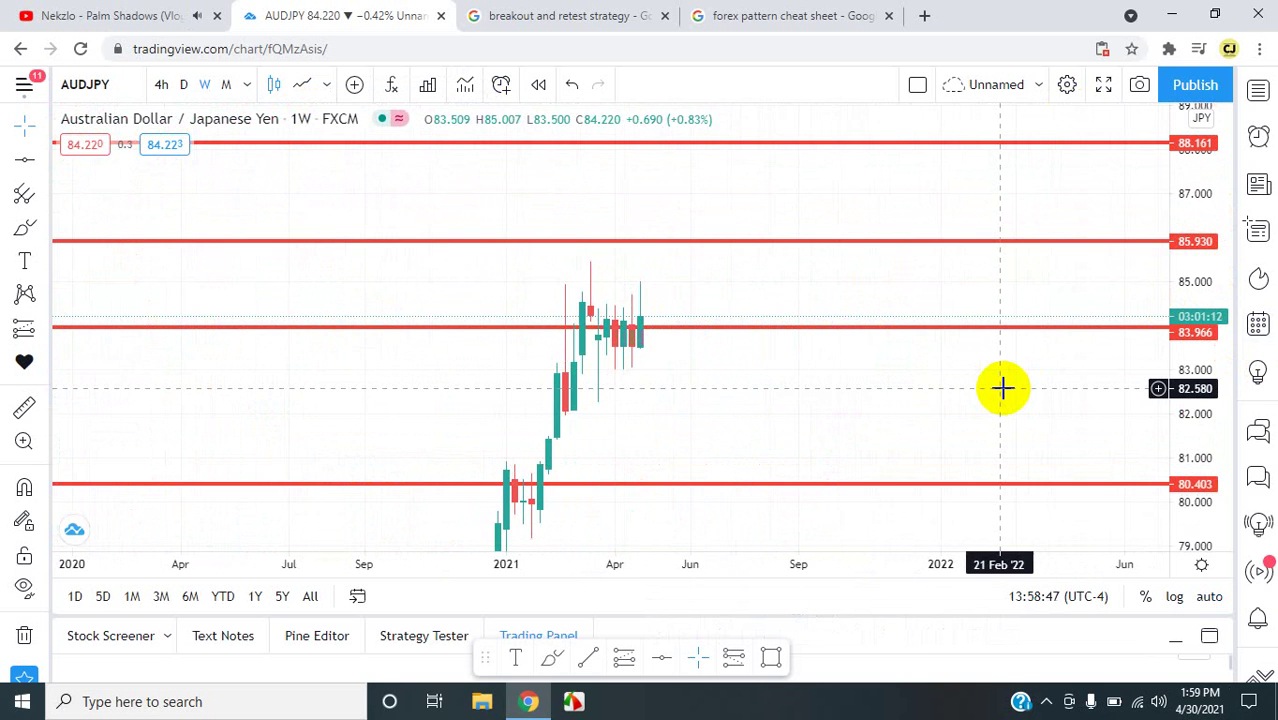
pyautogui.scroll(2, 1003, 388)
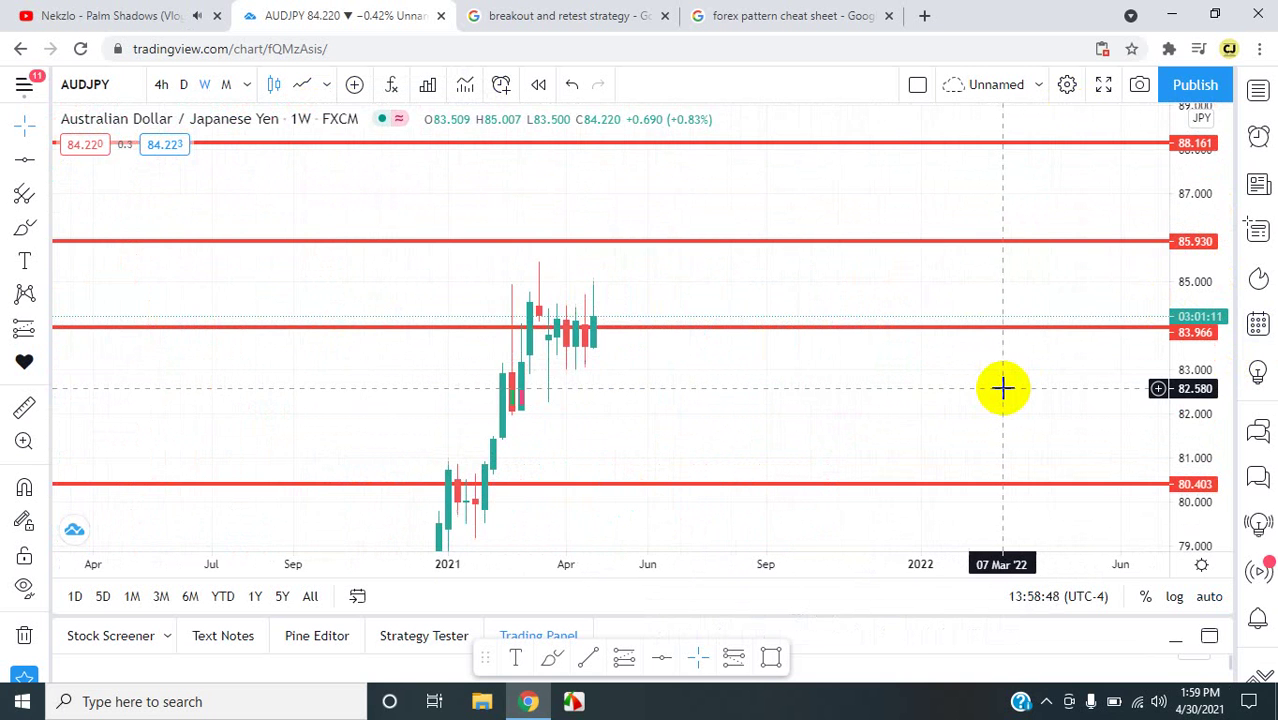
pyautogui.rightClick(875, 430)
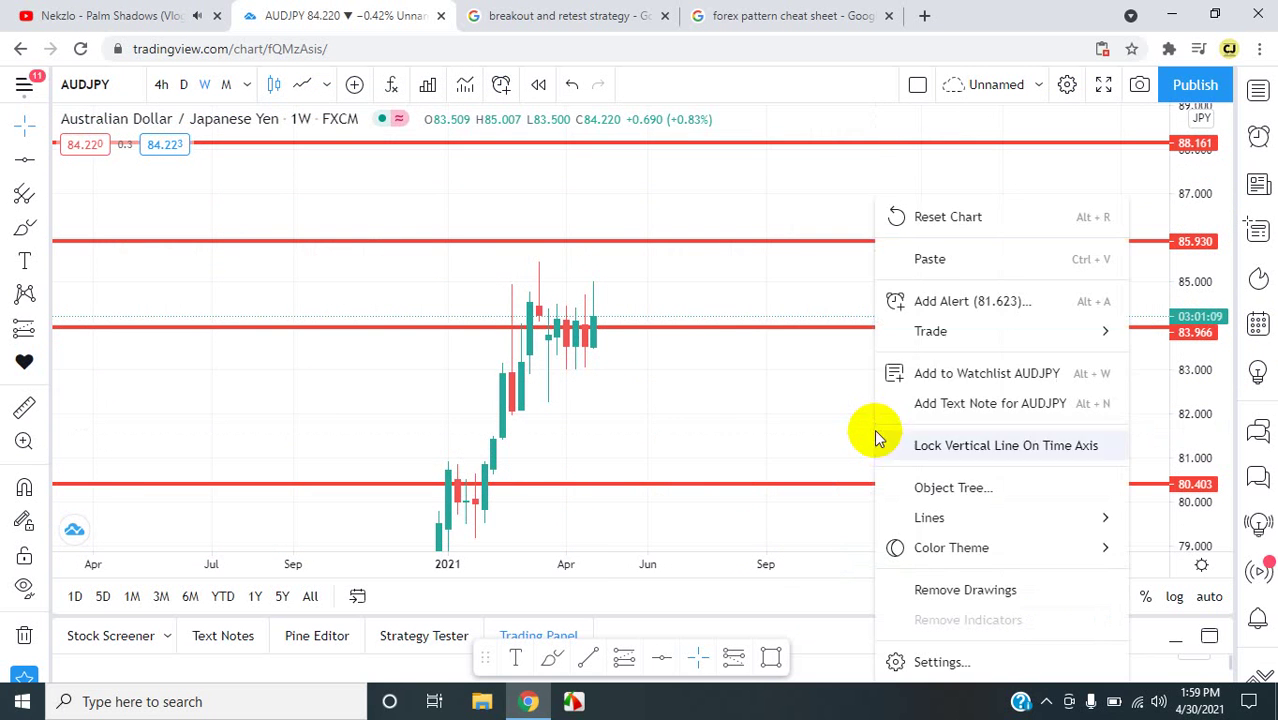
pyautogui.click(940, 214)
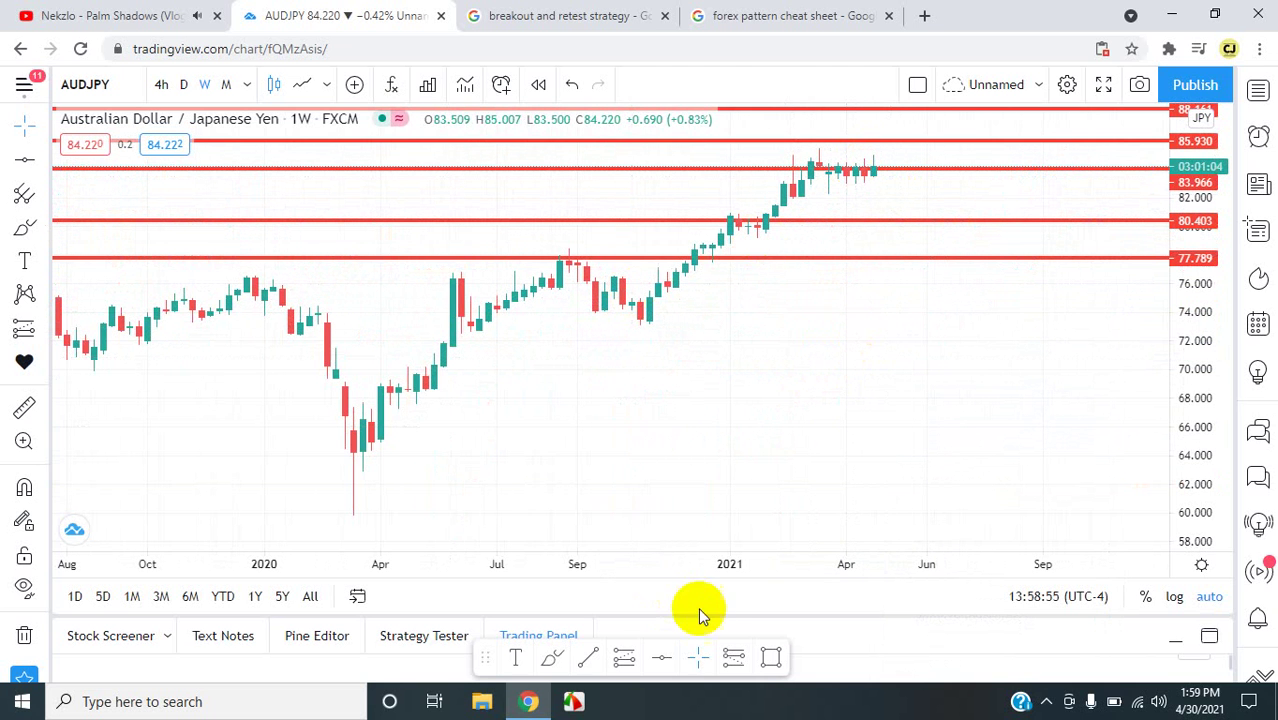
# - Sketch a trial blue brush stroke along the 2020–21 rise, then undo it
pyautogui.moveTo(557, 664); pyautogui.dragTo(422, 479)
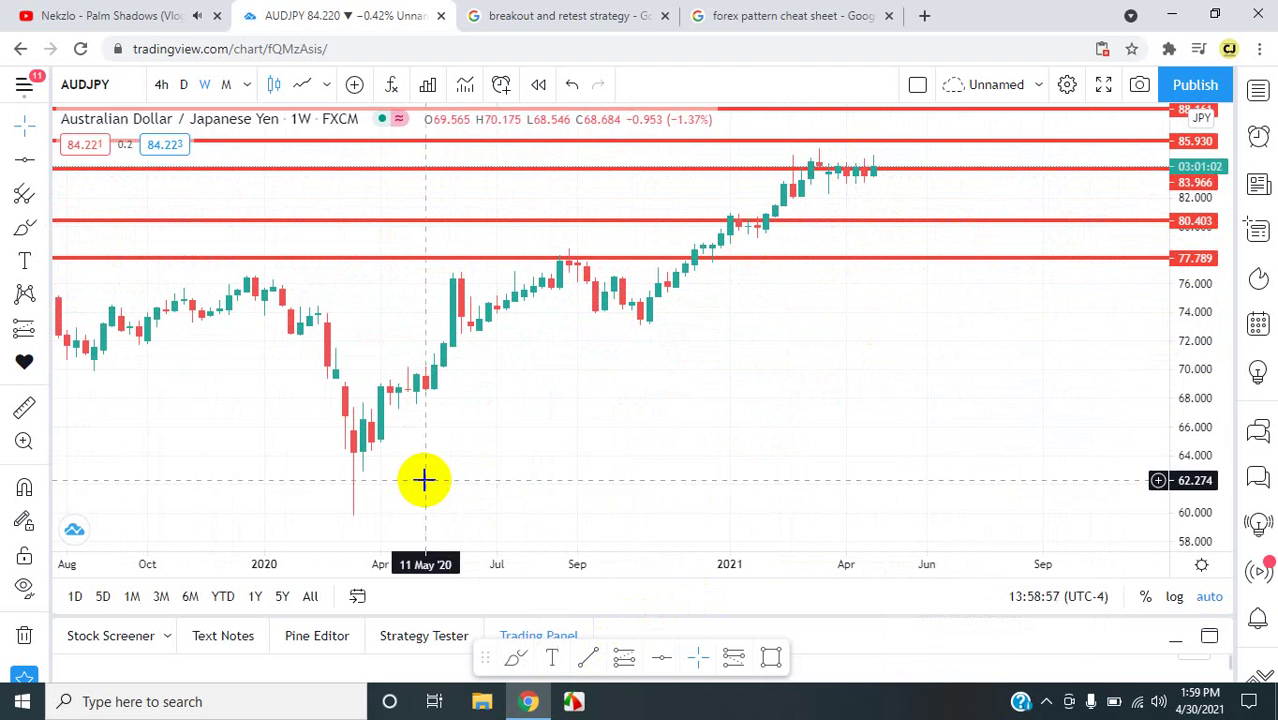
pyautogui.click(516, 662)
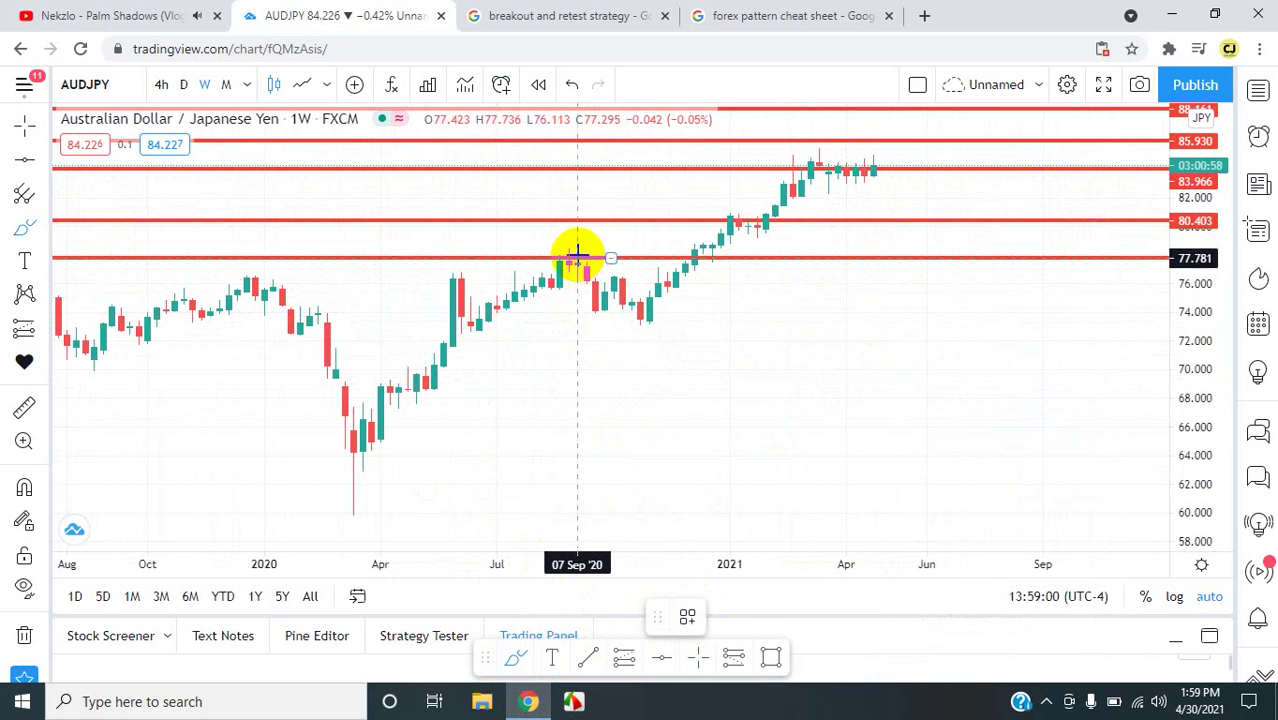
pyautogui.moveTo(573, 257)
pyautogui.mouseDown()
pyautogui.moveTo(593, 297)
pyautogui.moveTo(622, 274)
pyautogui.moveTo(643, 327)
pyautogui.moveTo(664, 275)
pyautogui.moveTo(675, 290)
pyautogui.moveTo(733, 217)
pyautogui.moveTo(753, 225)
pyautogui.moveTo(828, 163)
pyautogui.mouseUp()
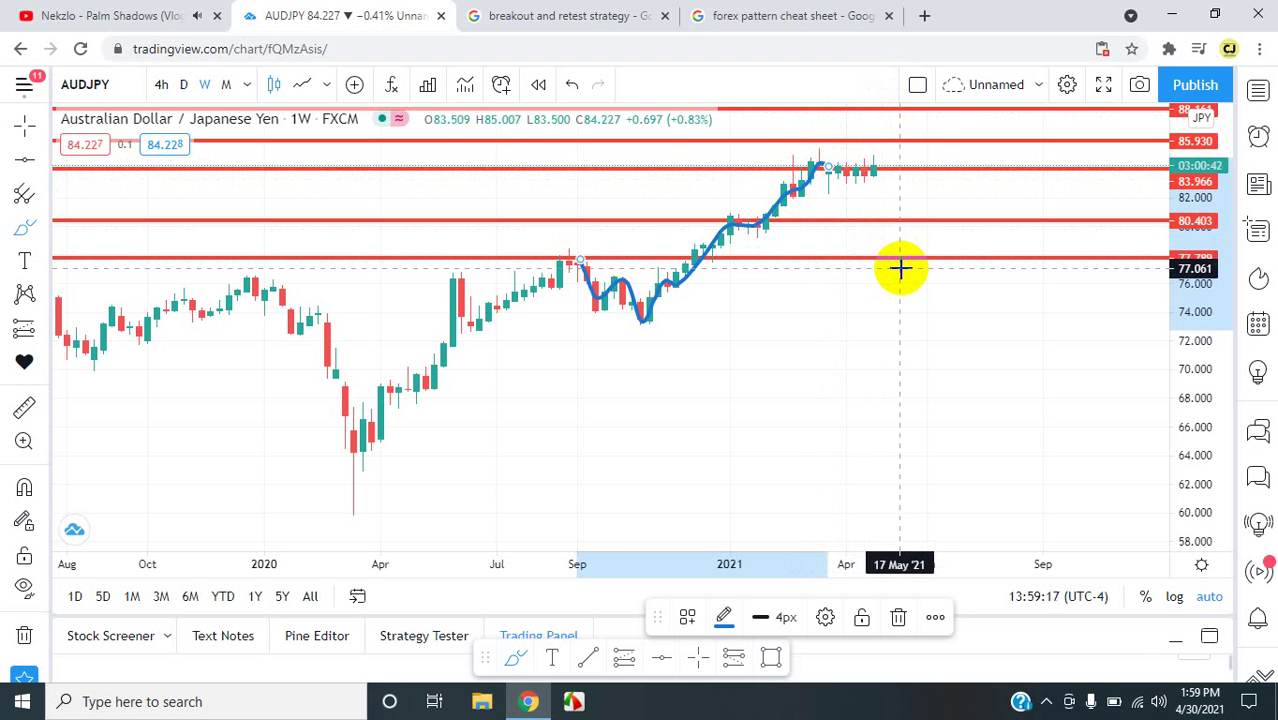
pyautogui.click(572, 88)
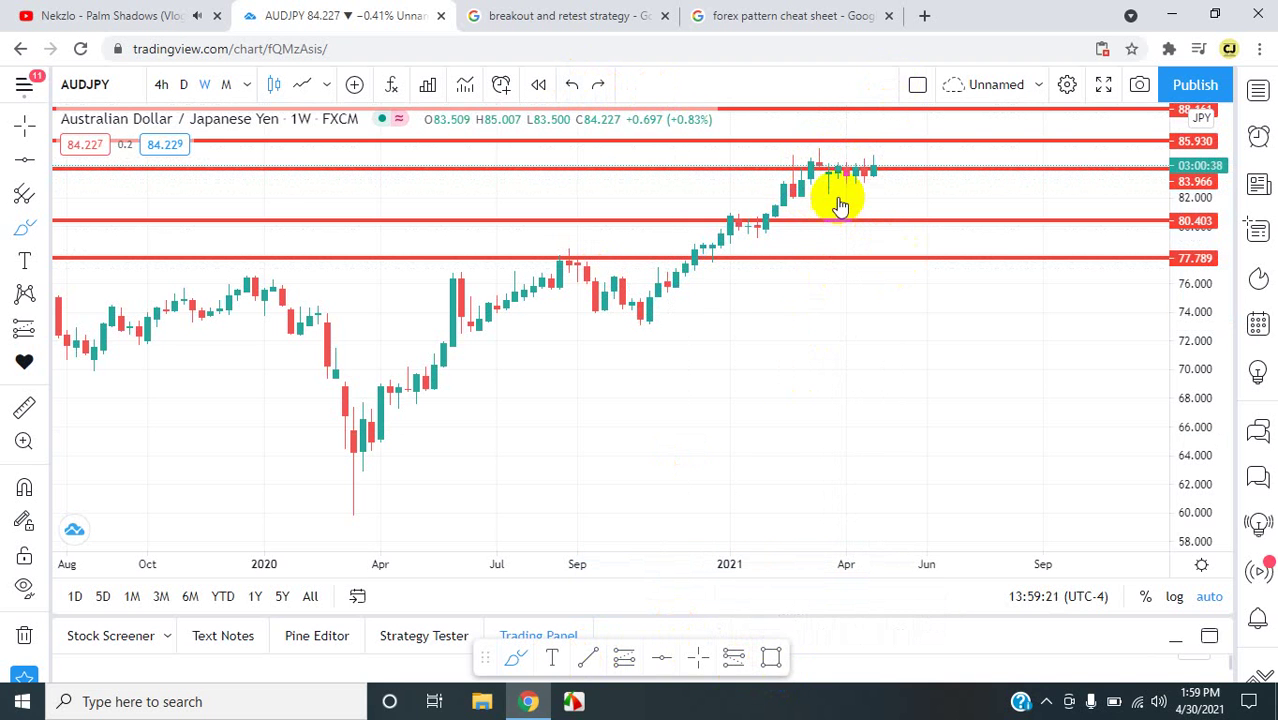
pyautogui.click(771, 657)
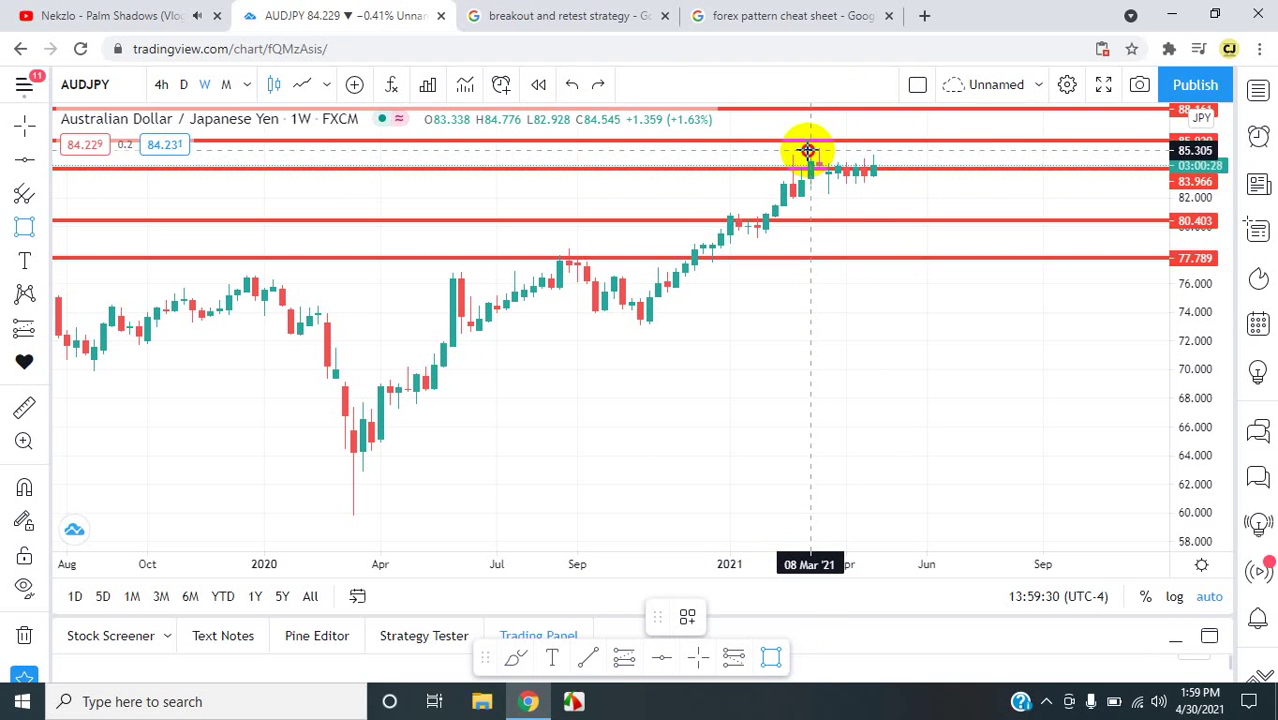
# - Draw an orange box over the March–May 2021 range (82.295–85.305) and switch to daily candles
pyautogui.moveTo(810, 150)
pyautogui.mouseDown()
pyautogui.moveTo(913, 191)
pyautogui.moveTo(828, 199)
pyautogui.moveTo(892, 194)
pyautogui.mouseUp()
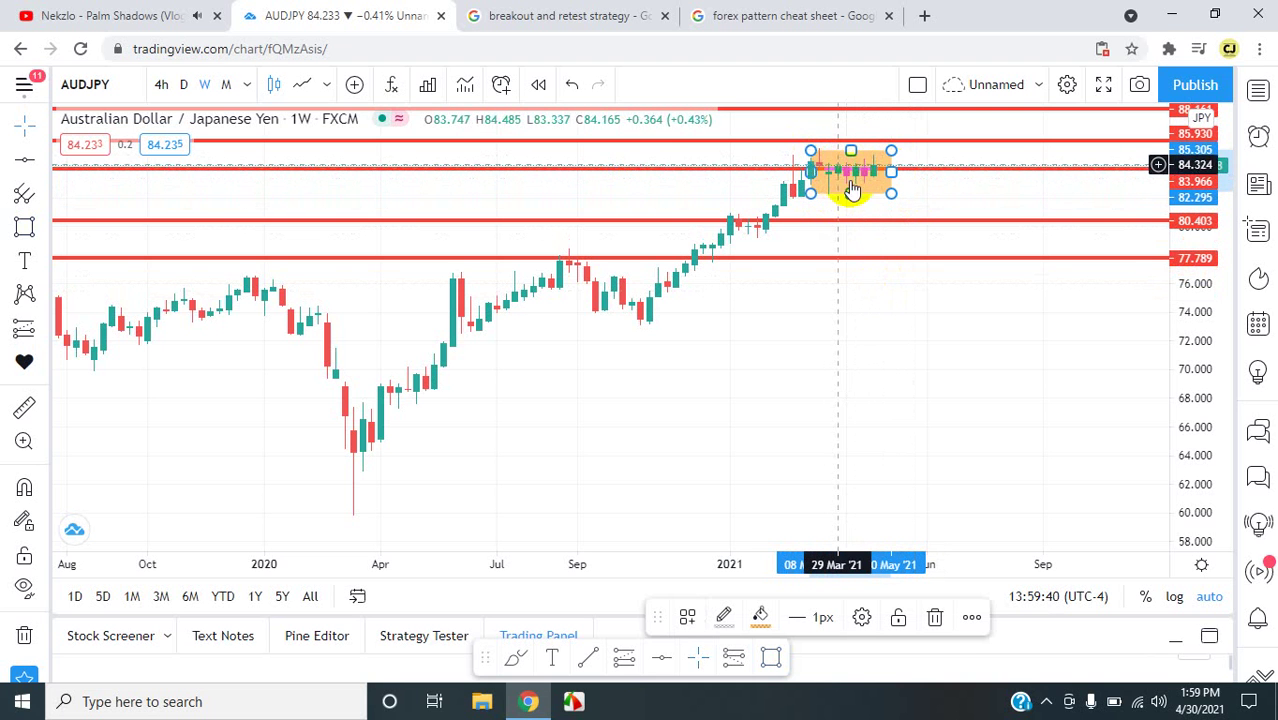
pyautogui.click(810, 151)
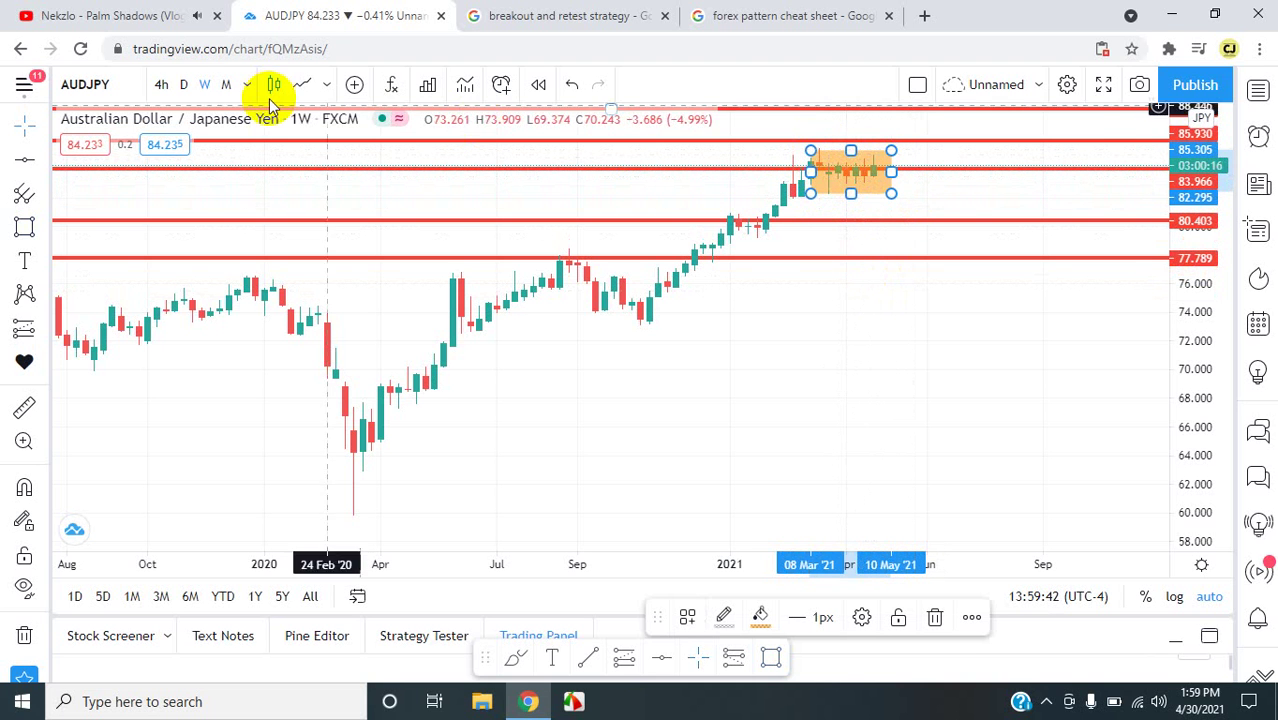
pyautogui.click(181, 88)
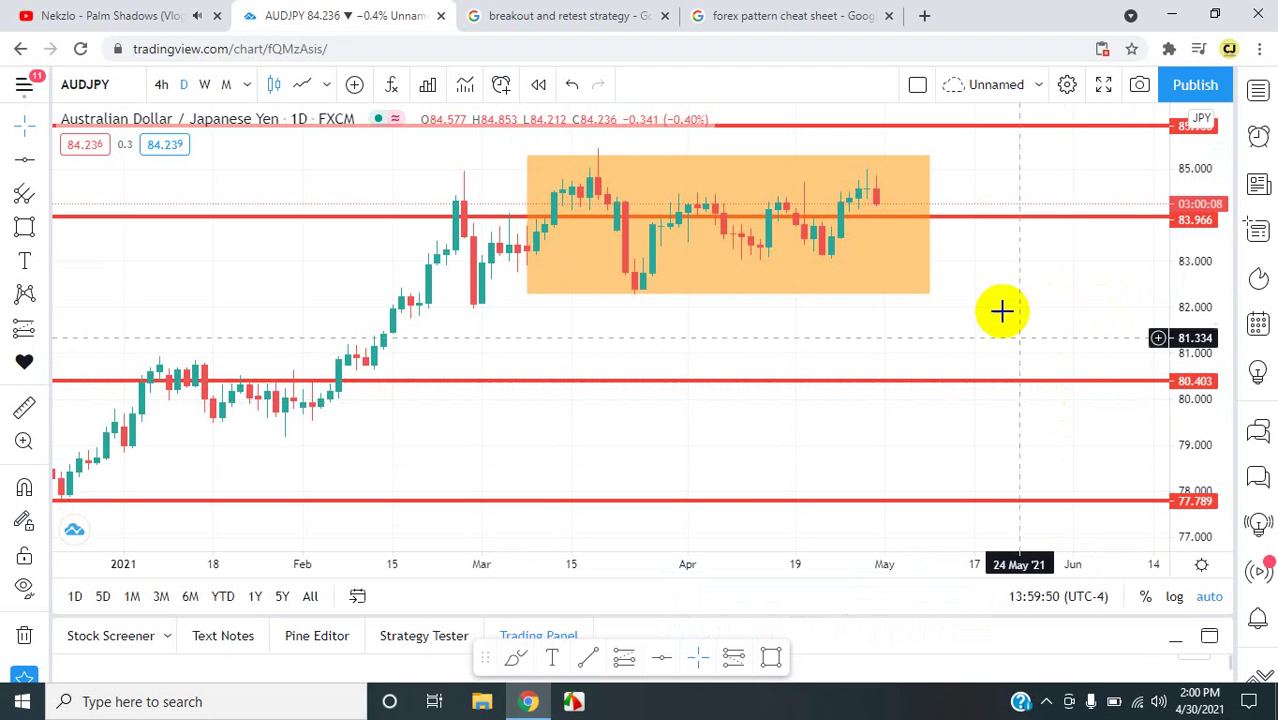
# - Stretch the daily chart so the orange box sits between the 85.930 and 80.403 lines
pyautogui.moveTo(990, 300); pyautogui.dragTo(1001, 408)
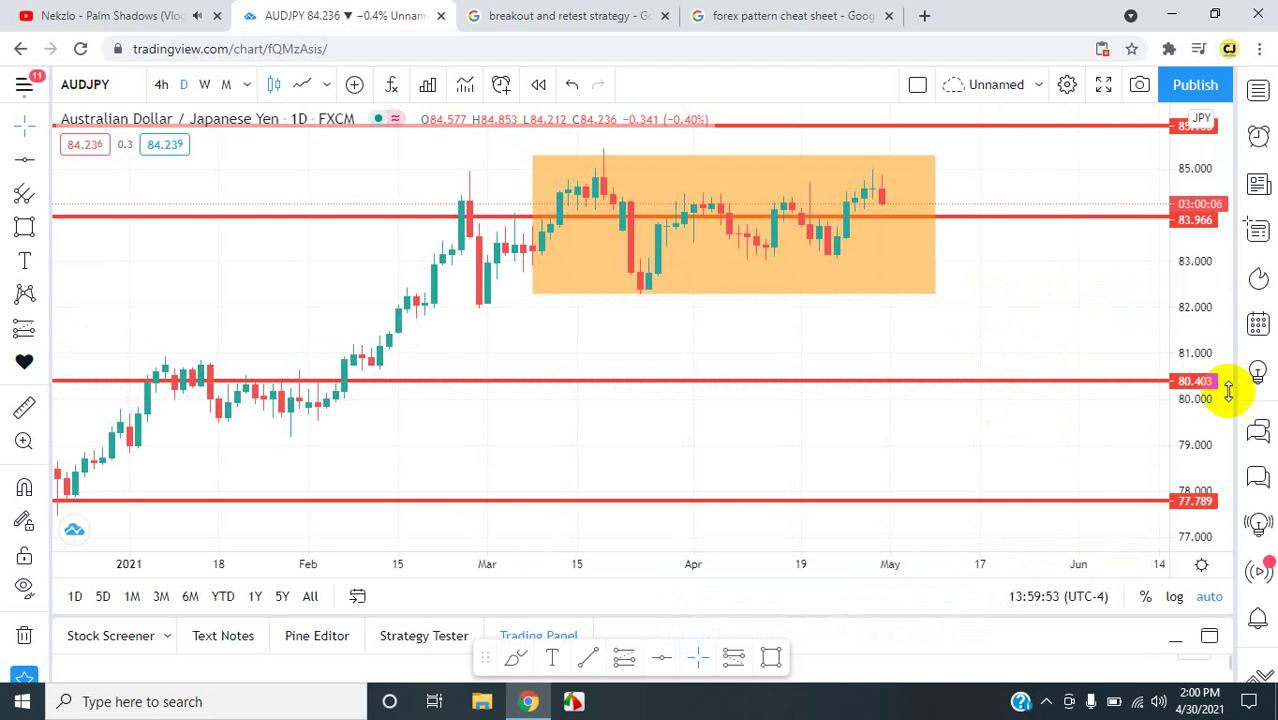
pyautogui.moveTo(1210, 406); pyautogui.dragTo(980, 322)
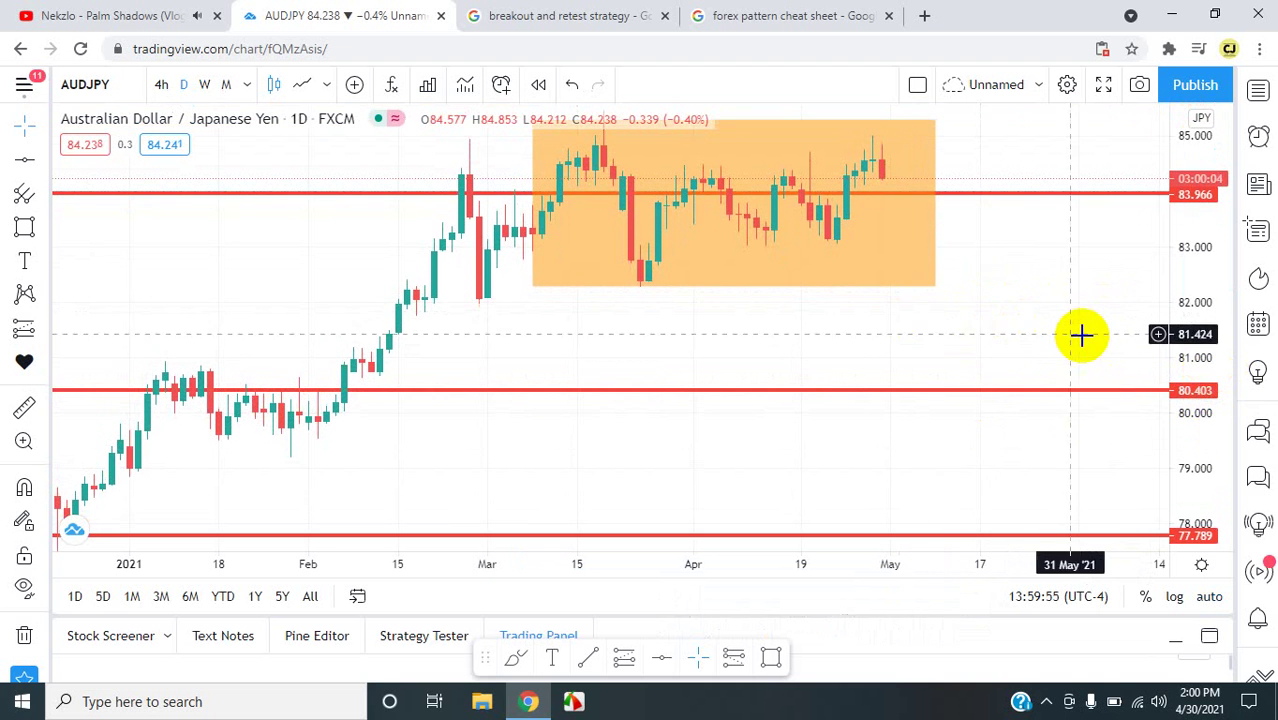
pyautogui.moveTo(1062, 460); pyautogui.dragTo(1049, 557)
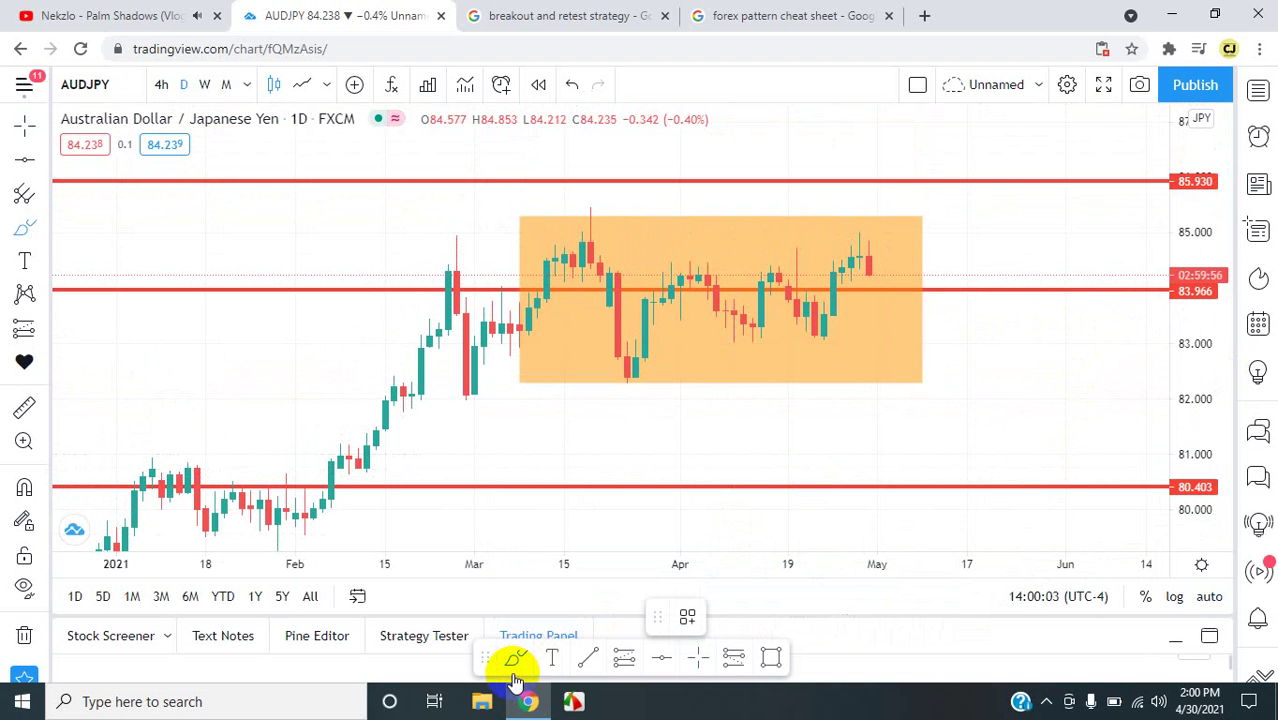
# - Sketch trial blue price-path curves through the box, then undo and delete them all
pyautogui.click(512, 675)
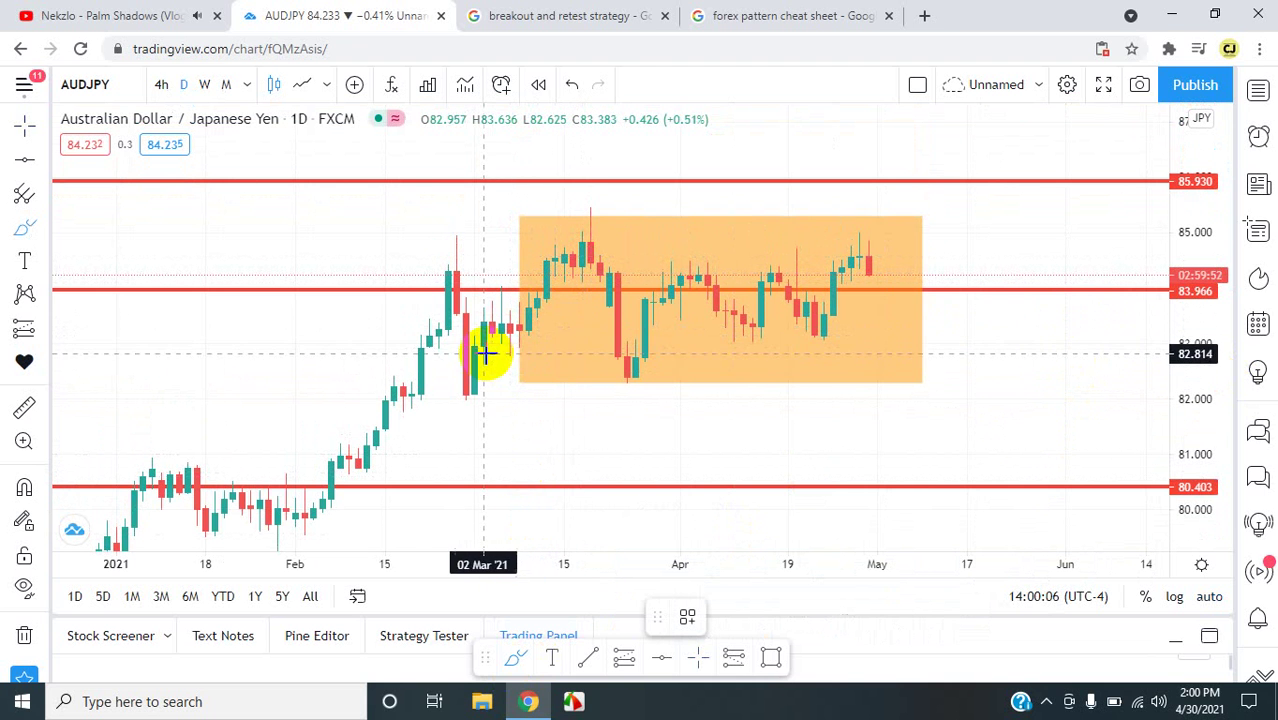
pyautogui.moveTo(436, 278)
pyautogui.mouseDown()
pyautogui.moveTo(484, 382)
pyautogui.moveTo(586, 258)
pyautogui.moveTo(632, 378)
pyautogui.mouseUp()
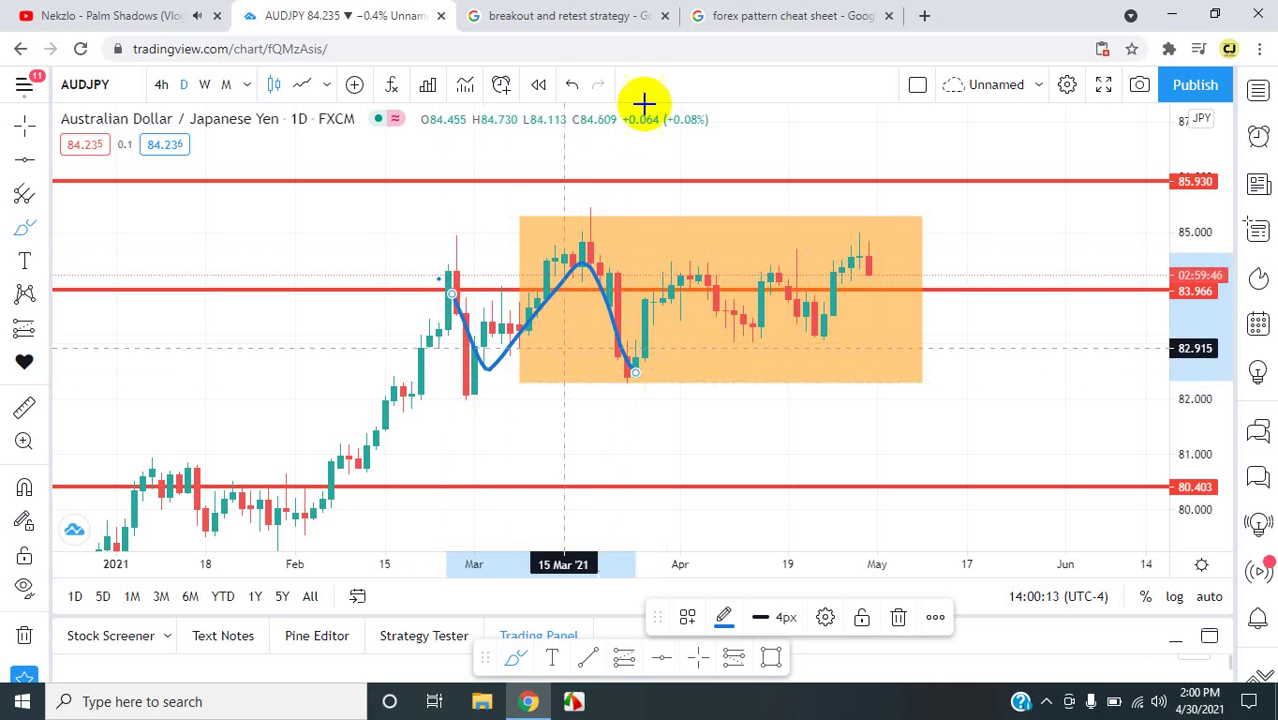
pyautogui.click(571, 88)
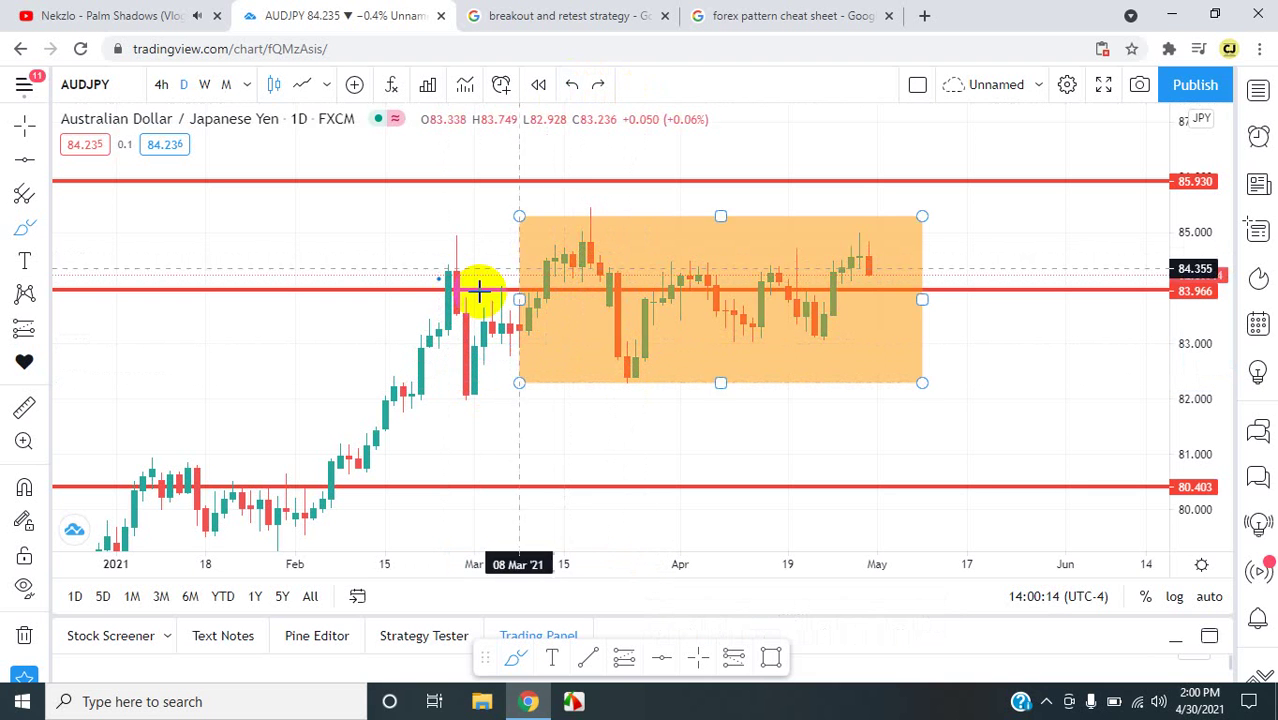
pyautogui.moveTo(408, 422)
pyautogui.mouseDown()
pyautogui.moveTo(460, 295)
pyautogui.moveTo(473, 379)
pyautogui.moveTo(570, 224)
pyautogui.moveTo(625, 348)
pyautogui.moveTo(662, 330)
pyautogui.moveTo(705, 260)
pyautogui.moveTo(756, 326)
pyautogui.moveTo(790, 276)
pyautogui.moveTo(824, 328)
pyautogui.moveTo(859, 246)
pyautogui.mouseUp()
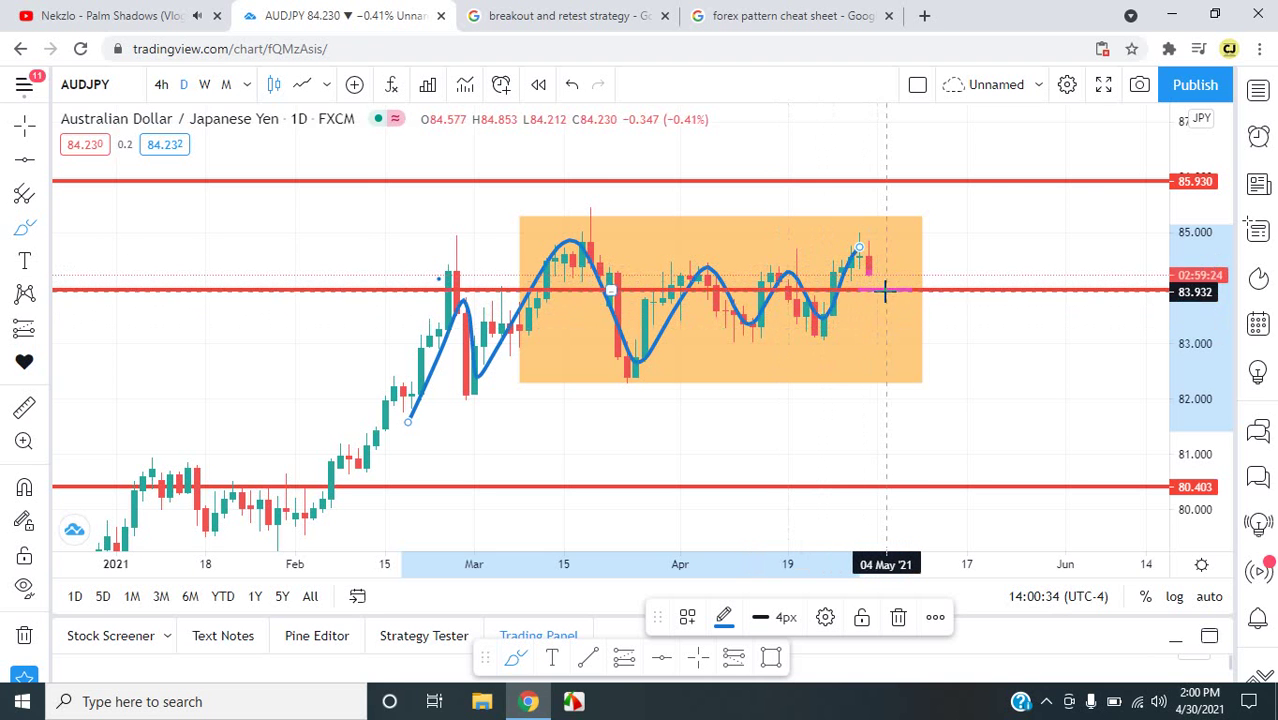
pyautogui.moveTo(970, 181); pyautogui.dragTo(970, 178)
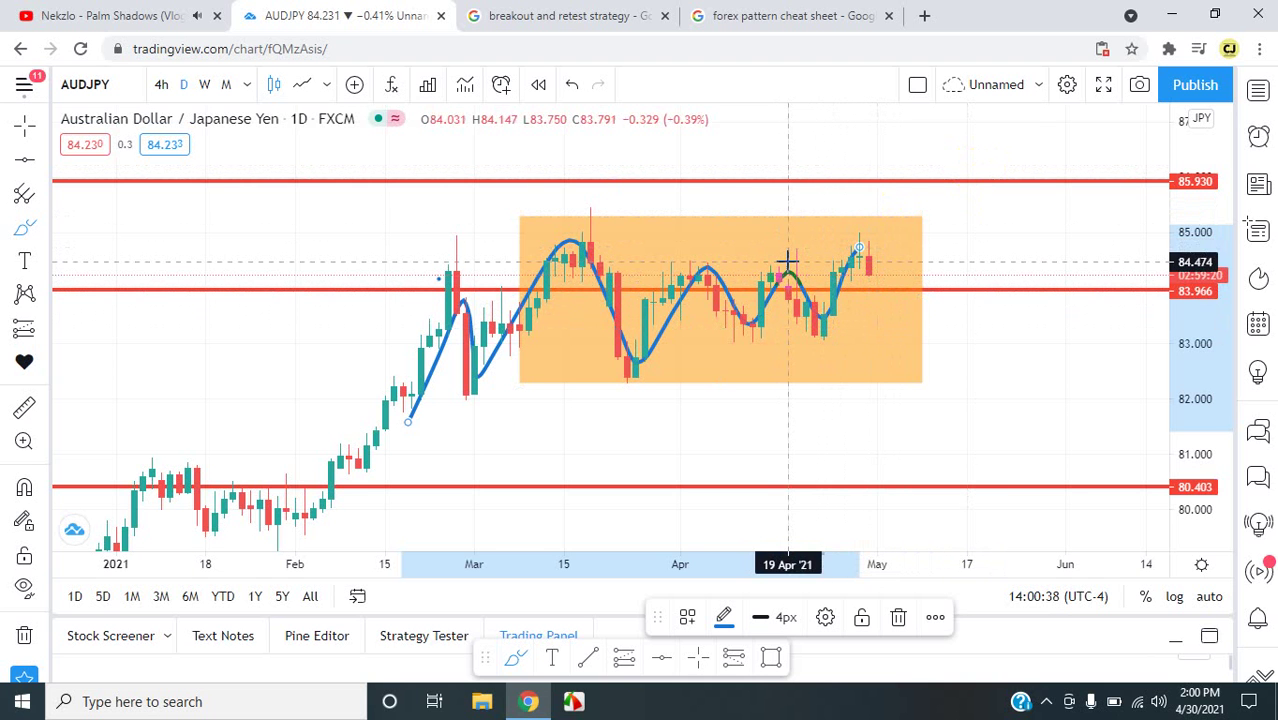
pyautogui.click(569, 86)
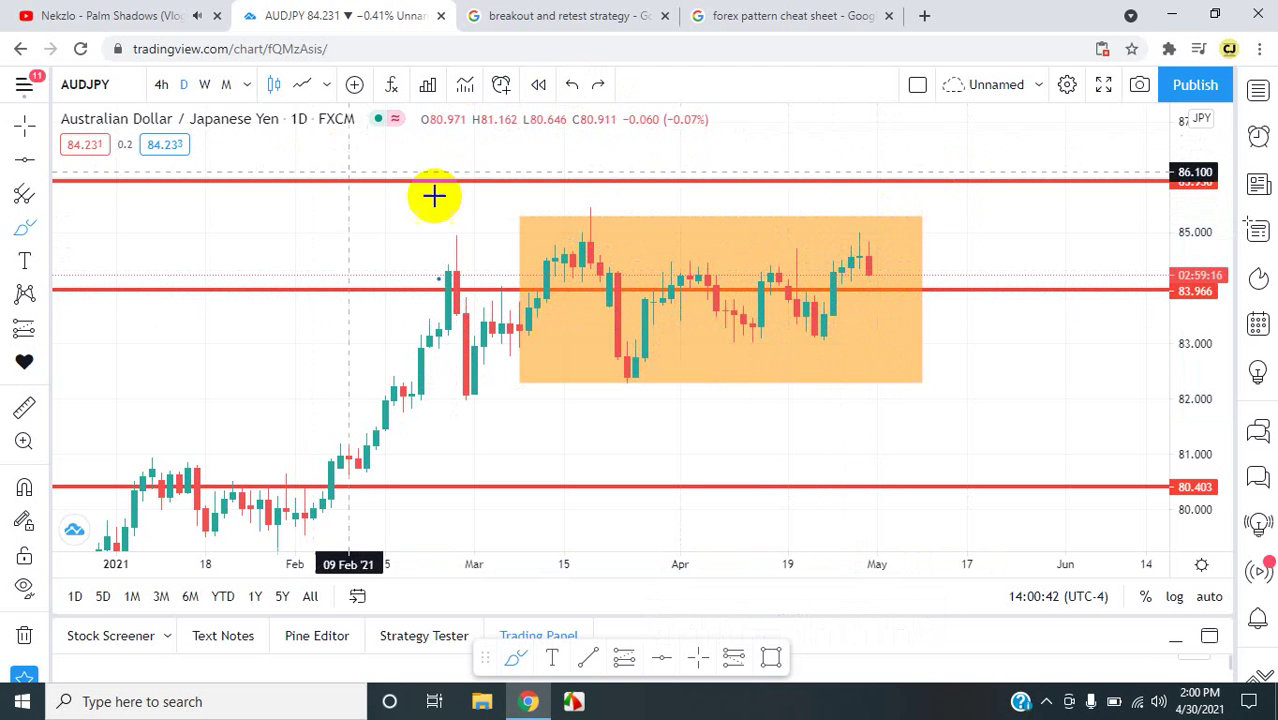
pyautogui.click(517, 302)
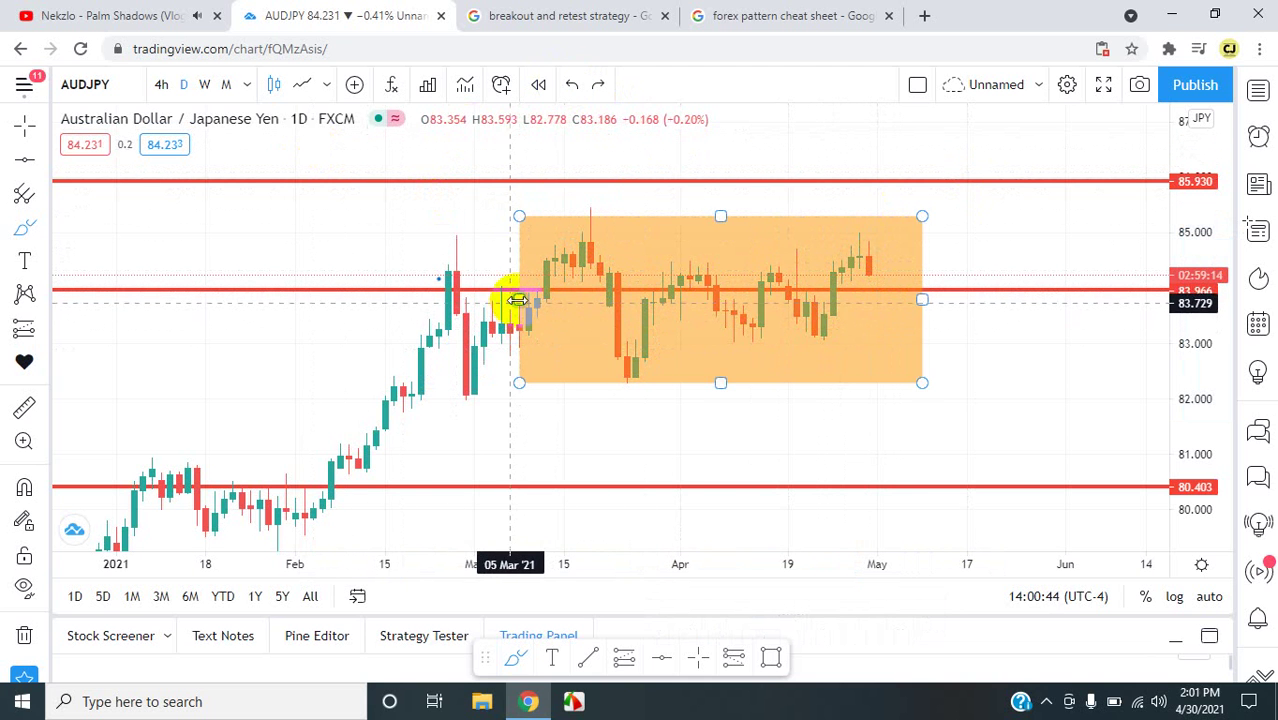
pyautogui.click(720, 268)
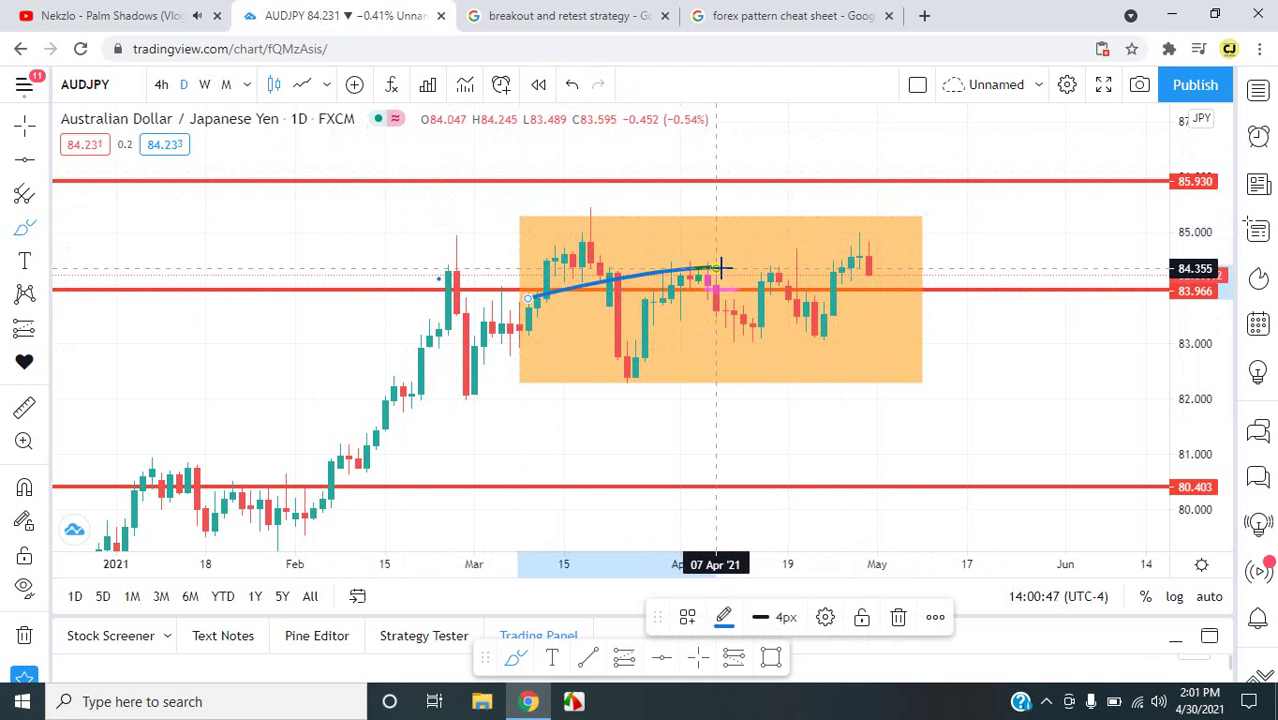
pyautogui.press('Delete')
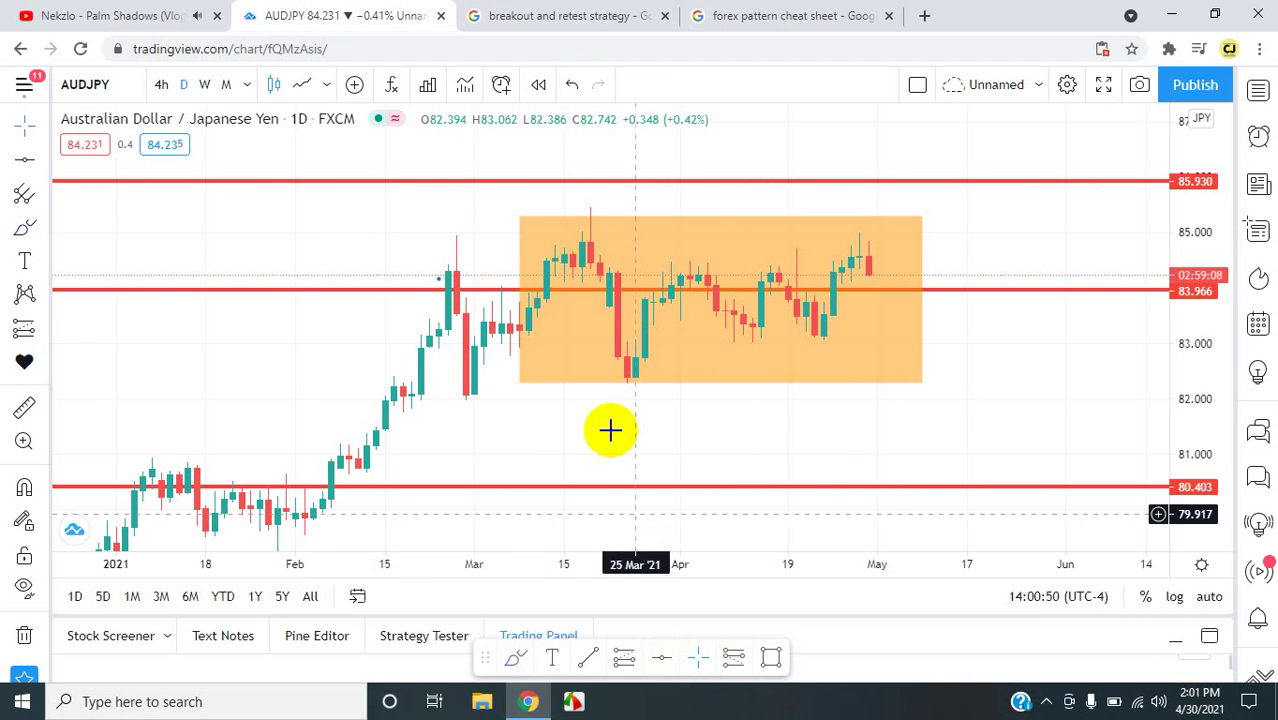
# - Narrow the orange box so it starts at the late-April candles
pyautogui.click(518, 296)
pyautogui.moveTo(518, 298); pyautogui.dragTo(833, 295)
pyautogui.click(878, 383)
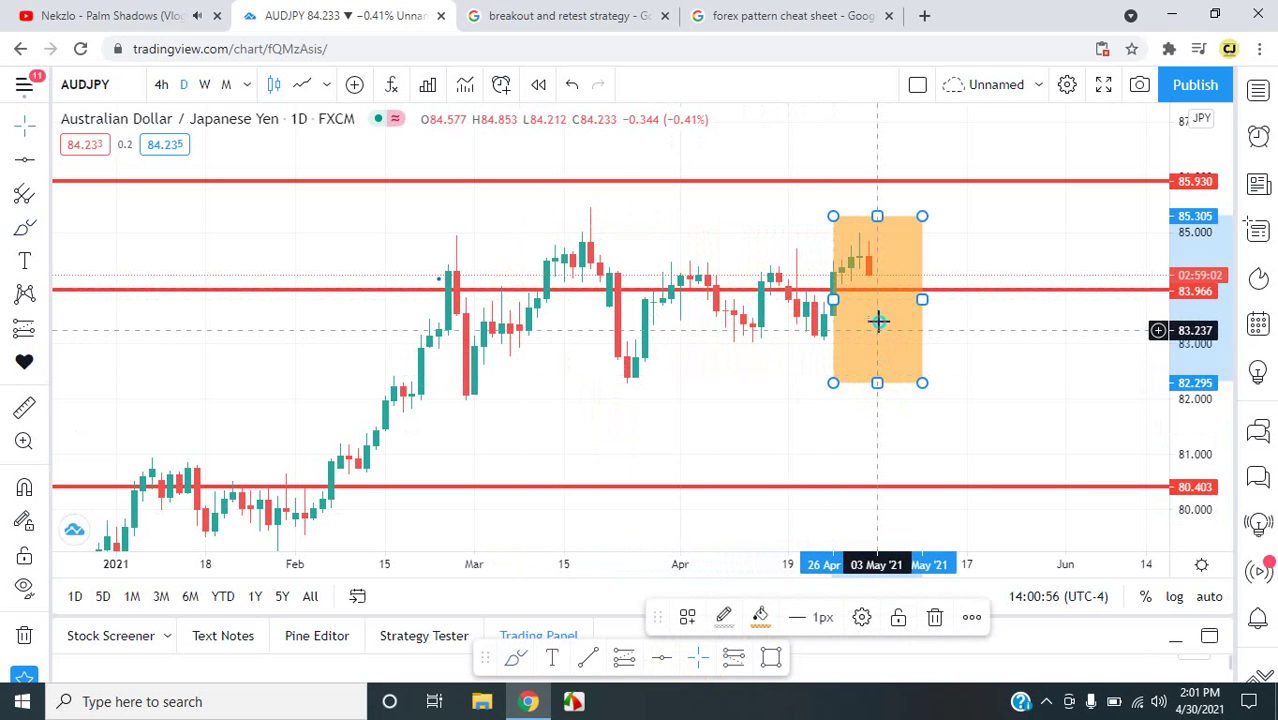
pyautogui.rightClick(877, 388)
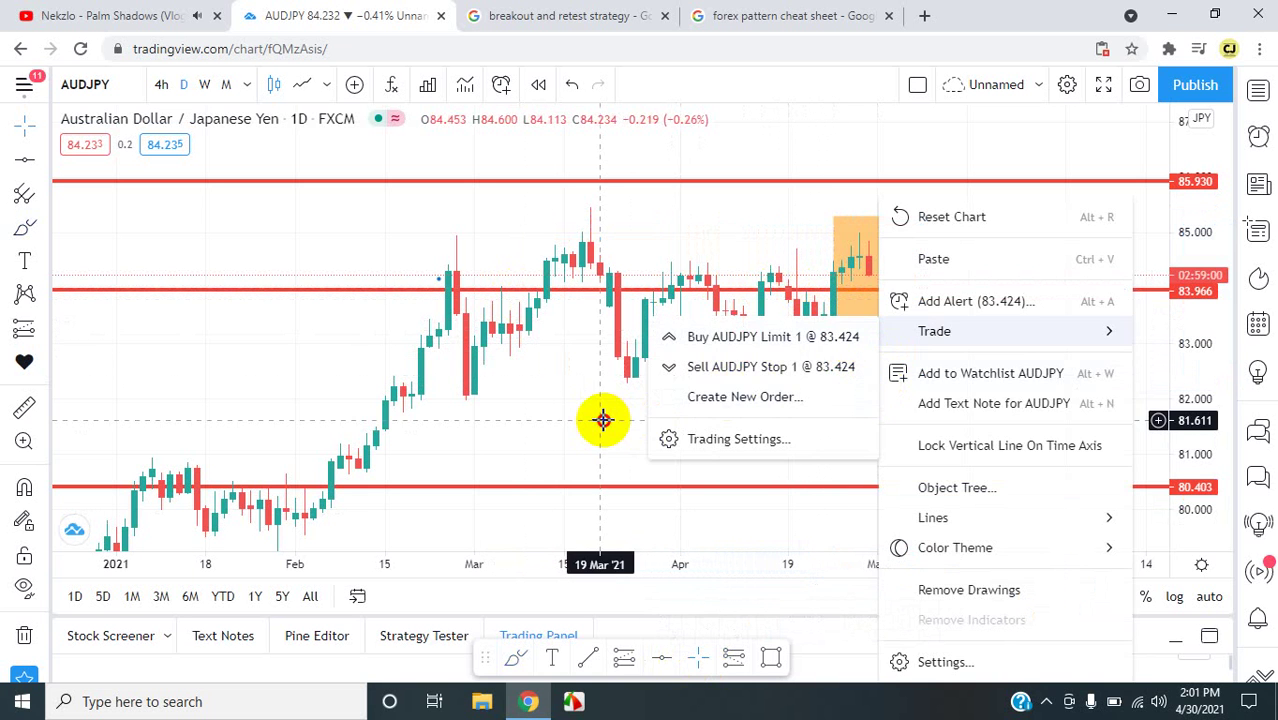
pyautogui.click(603, 420)
# - Raise the box bottom to 83.966, lower its top to about 85.000, and switch to 4-hour candles
pyautogui.click(872, 381)
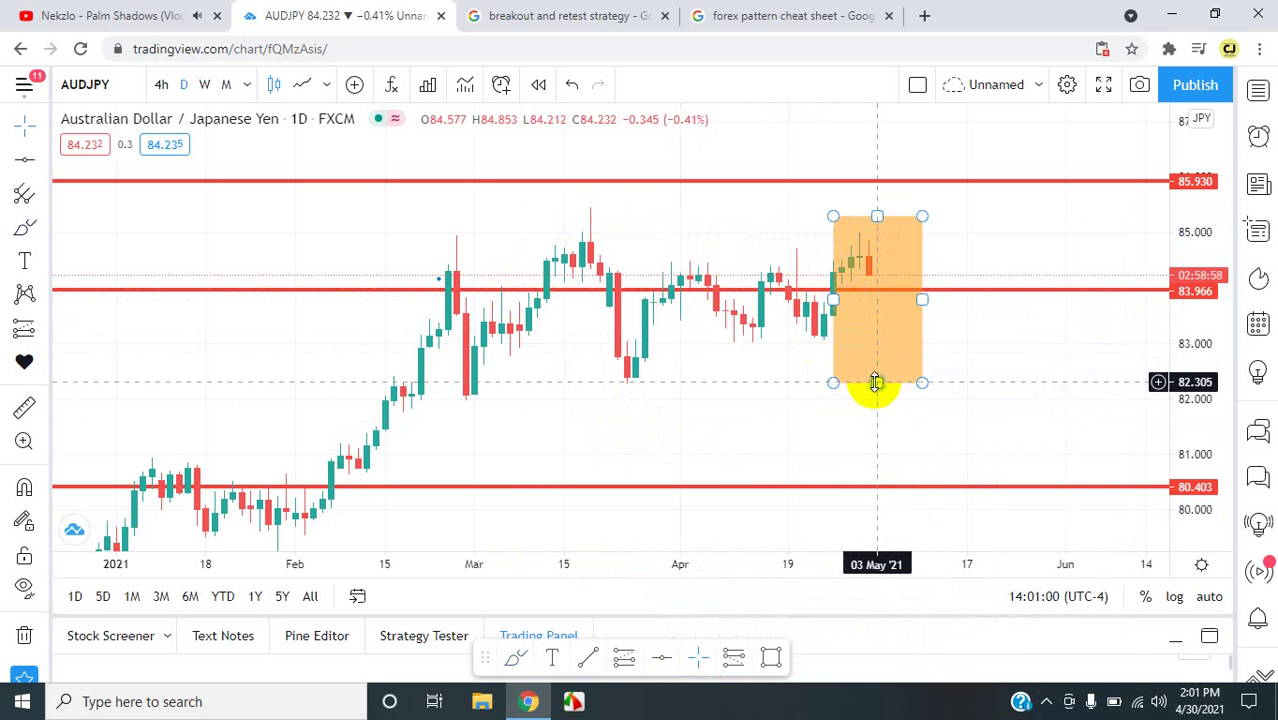
pyautogui.moveTo(878, 384); pyautogui.dragTo(887, 291)
pyautogui.moveTo(877, 216); pyautogui.dragTo(879, 231)
pyautogui.click(756, 208)
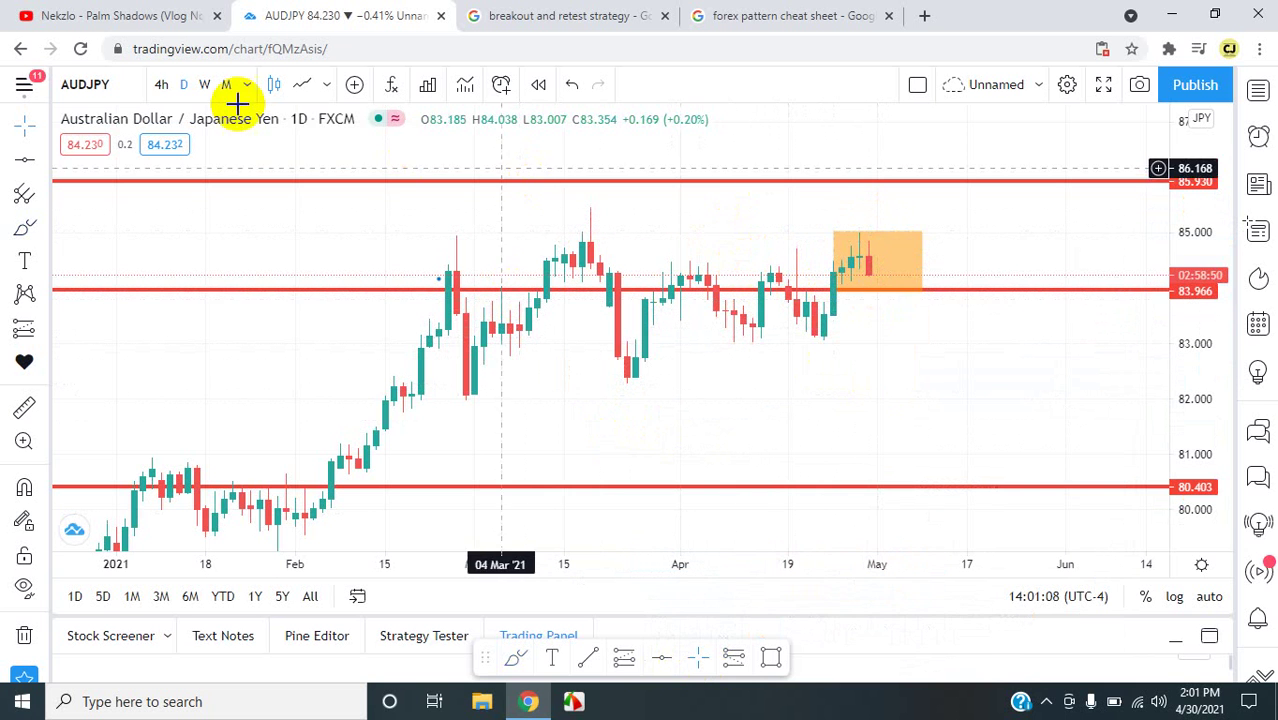
pyautogui.click(160, 86)
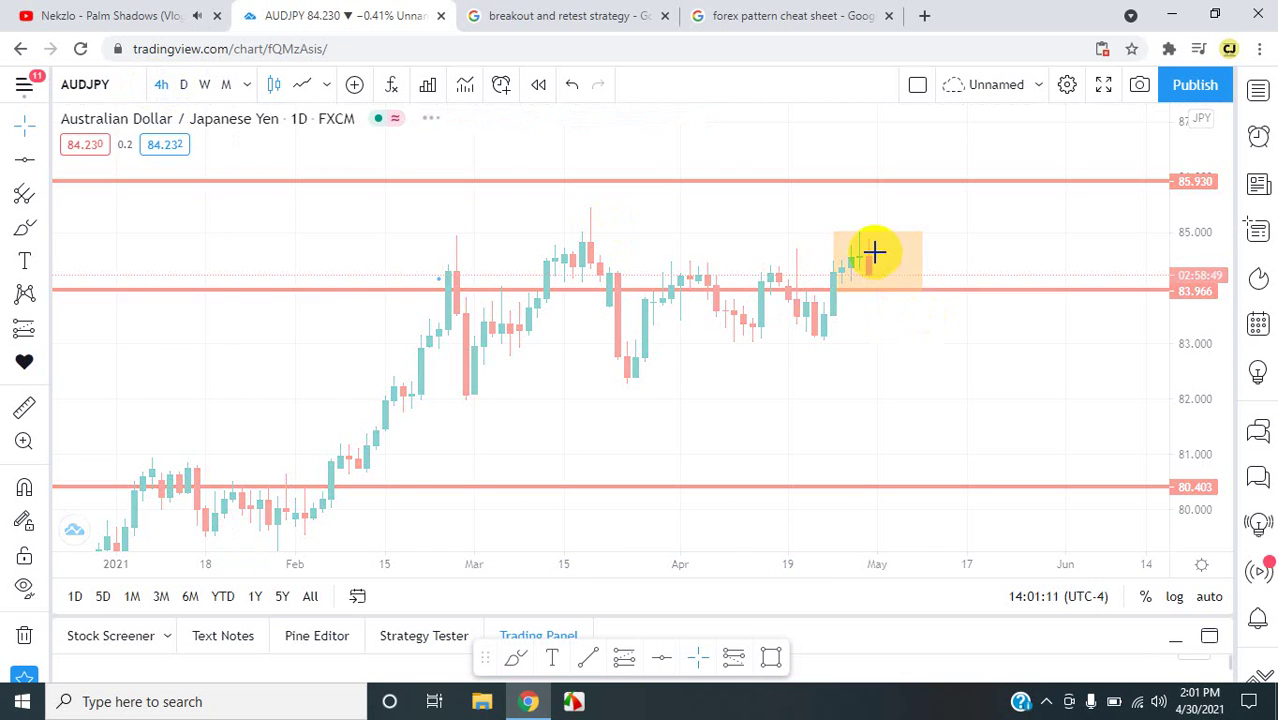
pyautogui.scroll(-2, 712, 420)
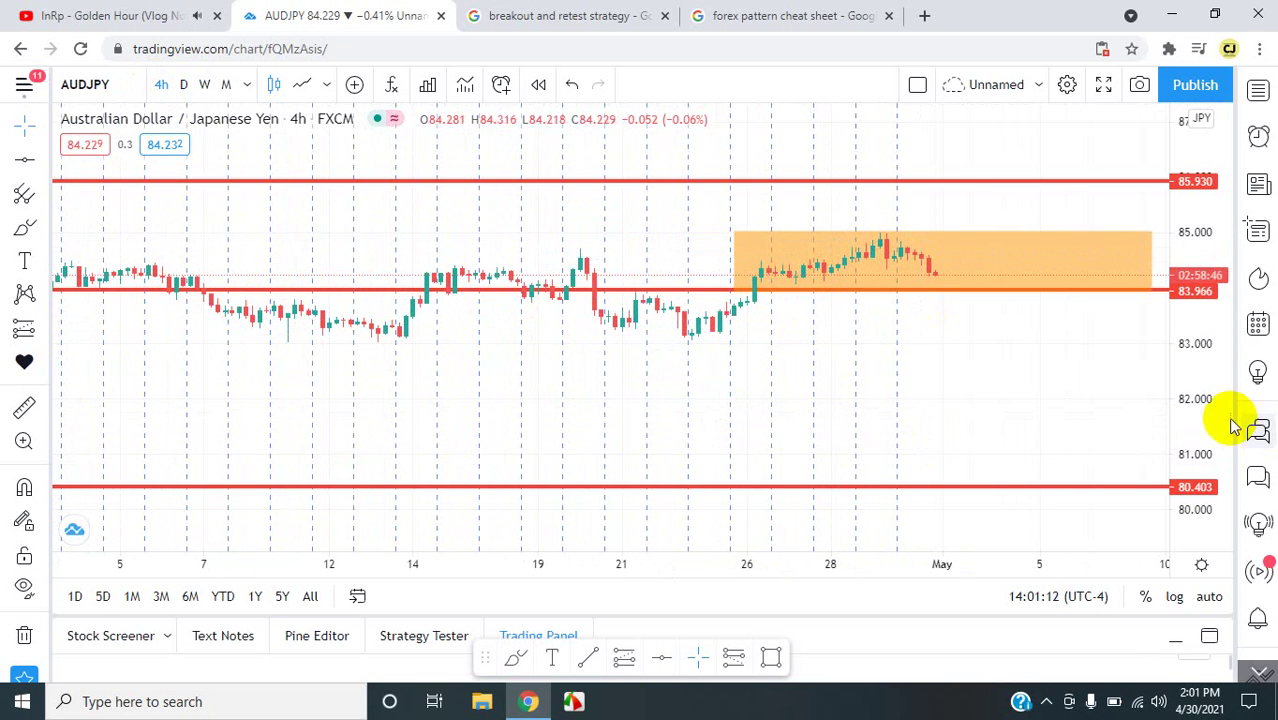
pyautogui.moveTo(1202, 418); pyautogui.dragTo(1208, 315)
pyautogui.moveTo(1016, 491); pyautogui.dragTo(916, 500)
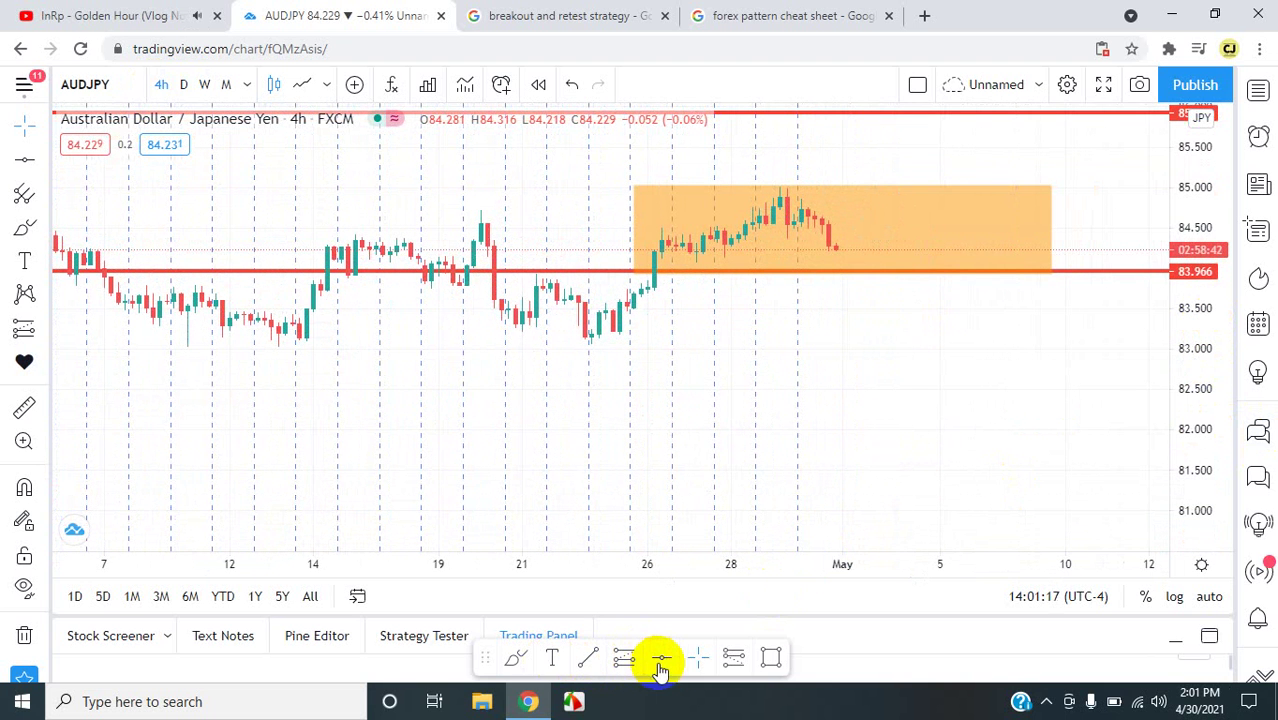
pyautogui.click(512, 658)
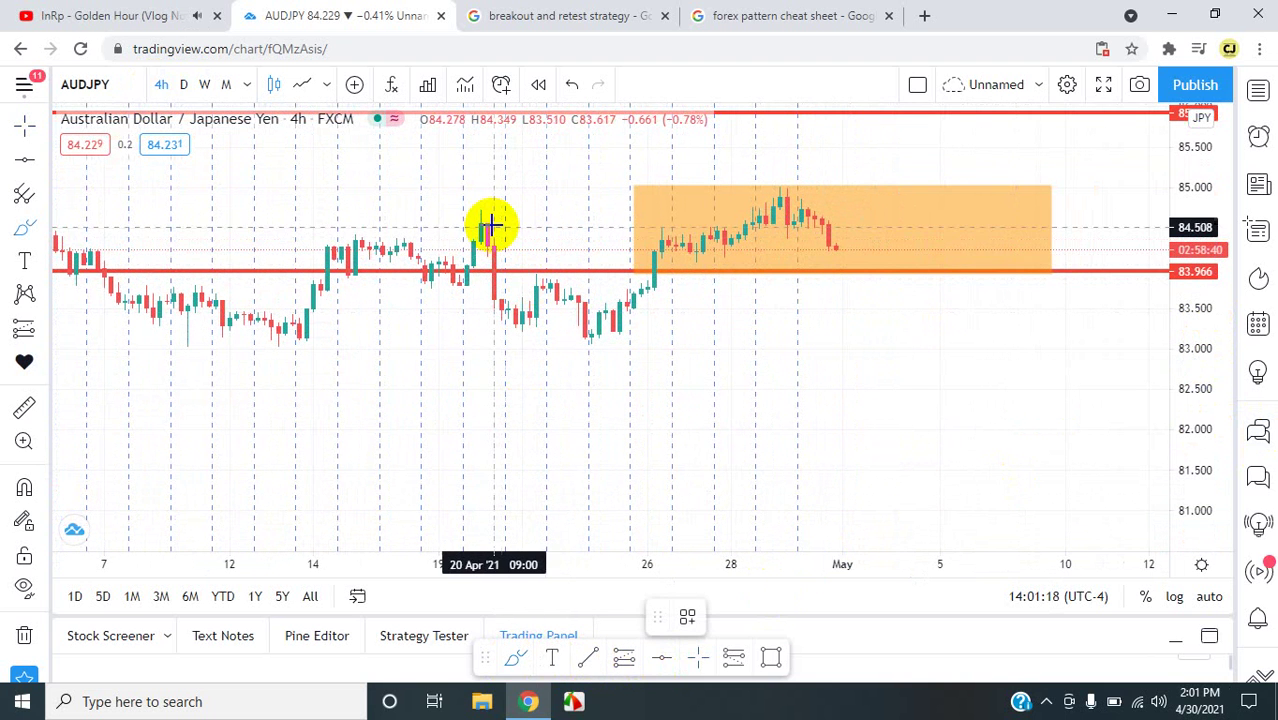
pyautogui.moveTo(493, 235)
pyautogui.mouseDown()
pyautogui.moveTo(522, 328)
pyautogui.moveTo(542, 288)
pyautogui.moveTo(559, 285)
pyautogui.moveTo(587, 338)
pyautogui.moveTo(667, 232)
pyautogui.mouseUp()
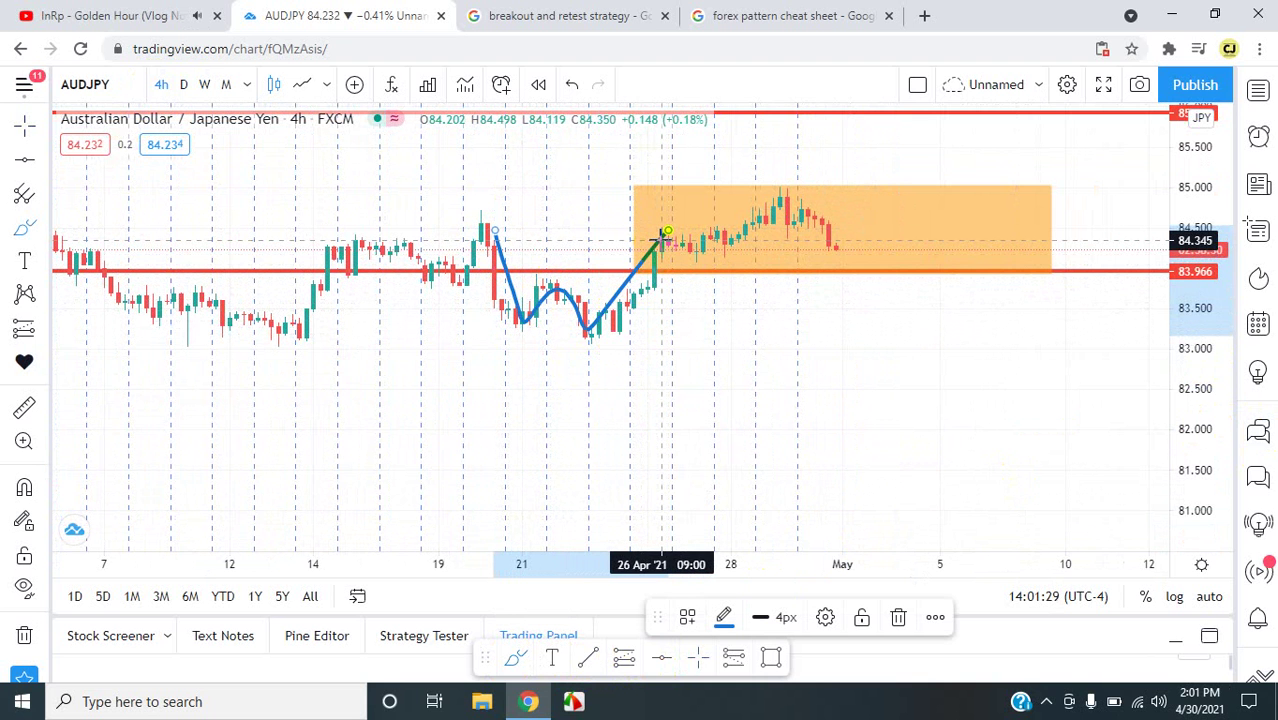
pyautogui.click(575, 88)
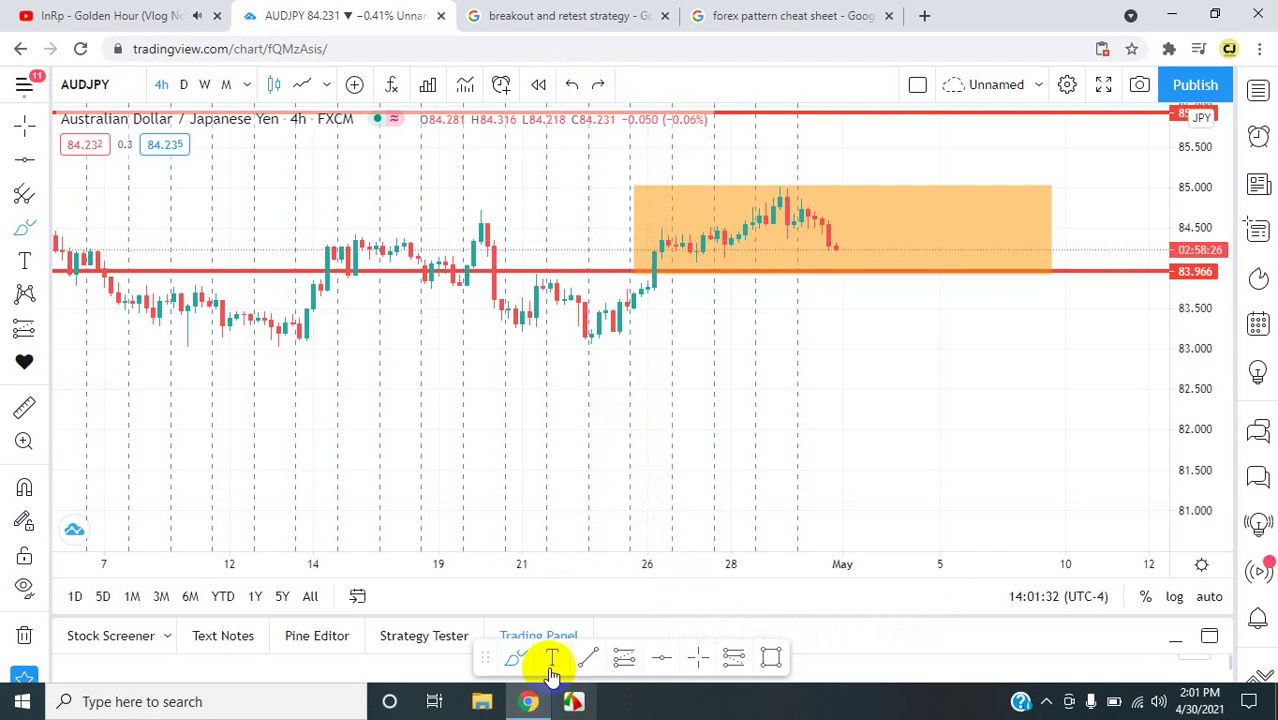
# - Trace a blue curve up through the box, along its top, down to 83.966, then view breakout-and-retest images
pyautogui.moveTo(577, 298)
pyautogui.mouseDown()
pyautogui.moveTo(588, 338)
pyautogui.moveTo(604, 306)
pyautogui.moveTo(608, 321)
pyautogui.moveTo(632, 307)
pyautogui.moveTo(665, 236)
pyautogui.moveTo(733, 238)
pyautogui.moveTo(786, 190)
pyautogui.mouseUp()
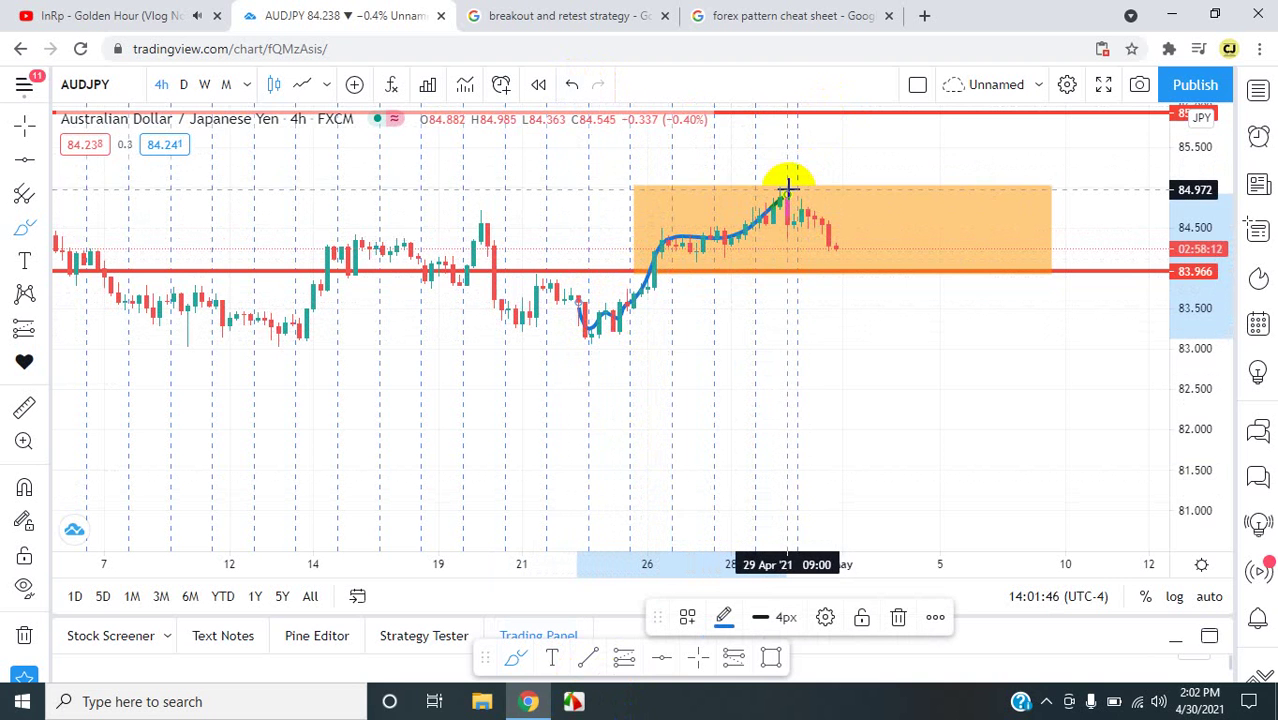
pyautogui.moveTo(786, 192); pyautogui.dragTo(884, 186)
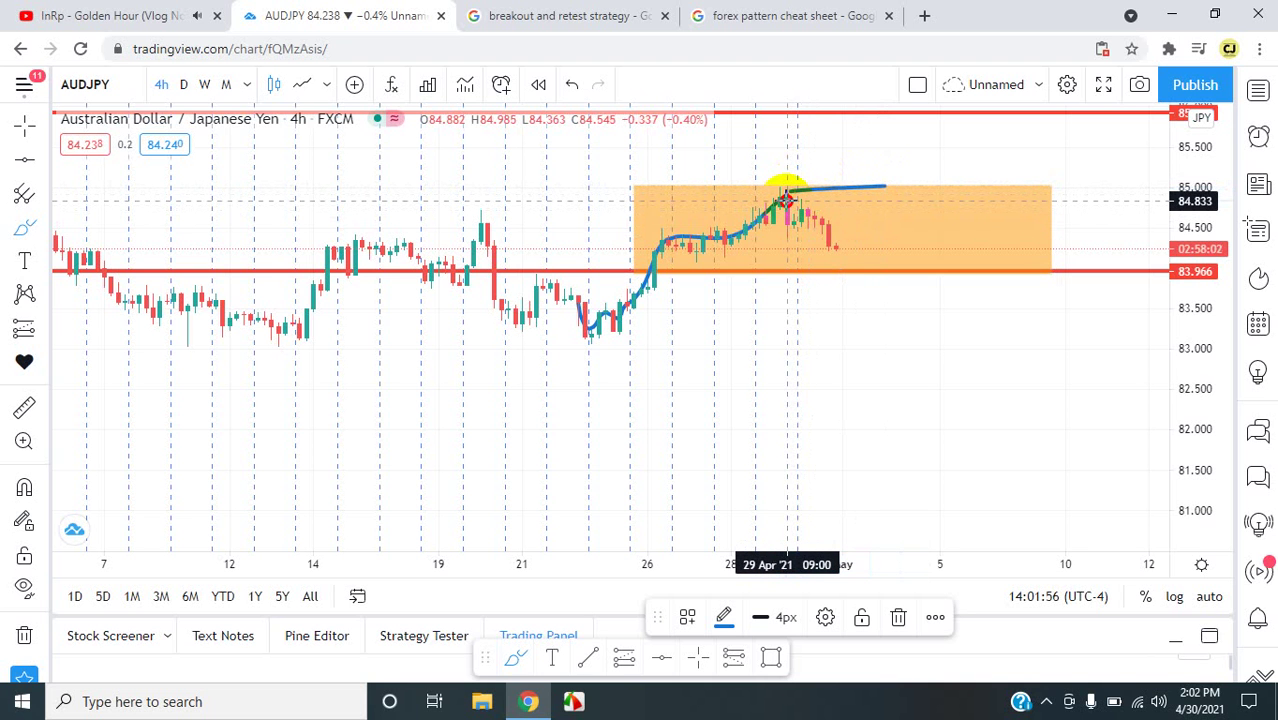
pyautogui.moveTo(802, 210)
pyautogui.mouseDown()
pyautogui.moveTo(827, 228)
pyautogui.moveTo(843, 270)
pyautogui.mouseUp()
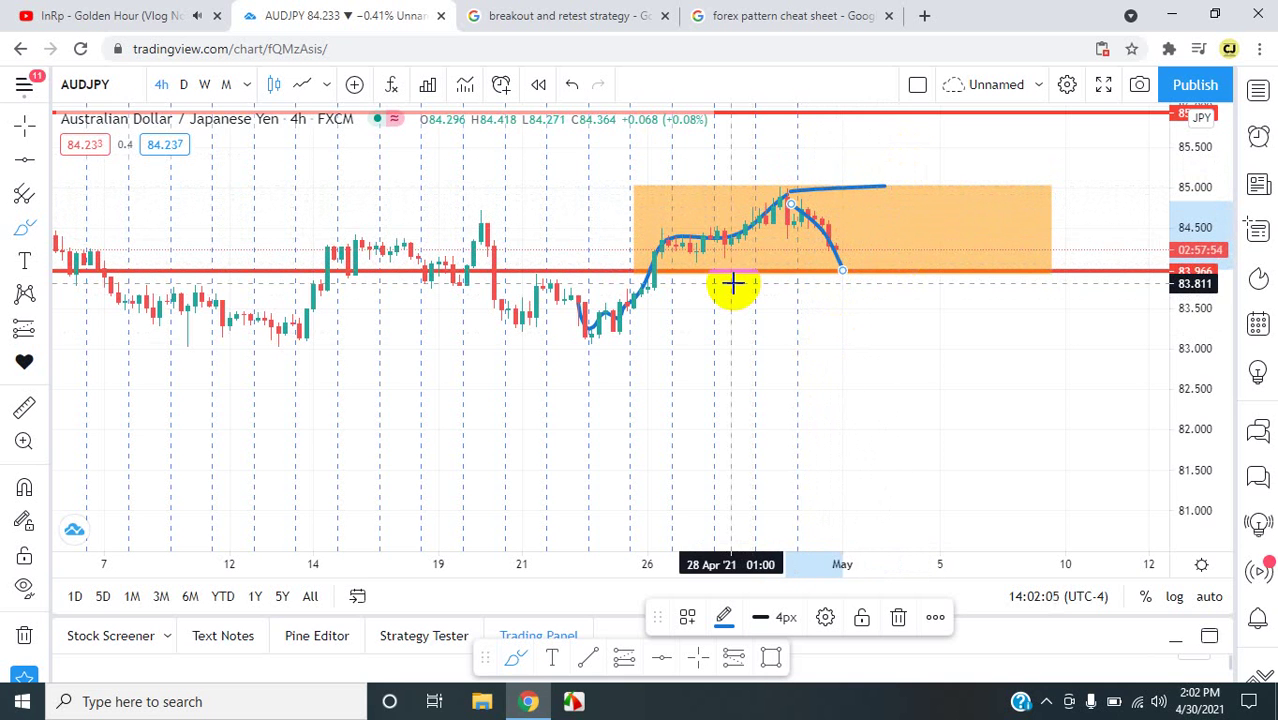
pyautogui.click(590, 15)
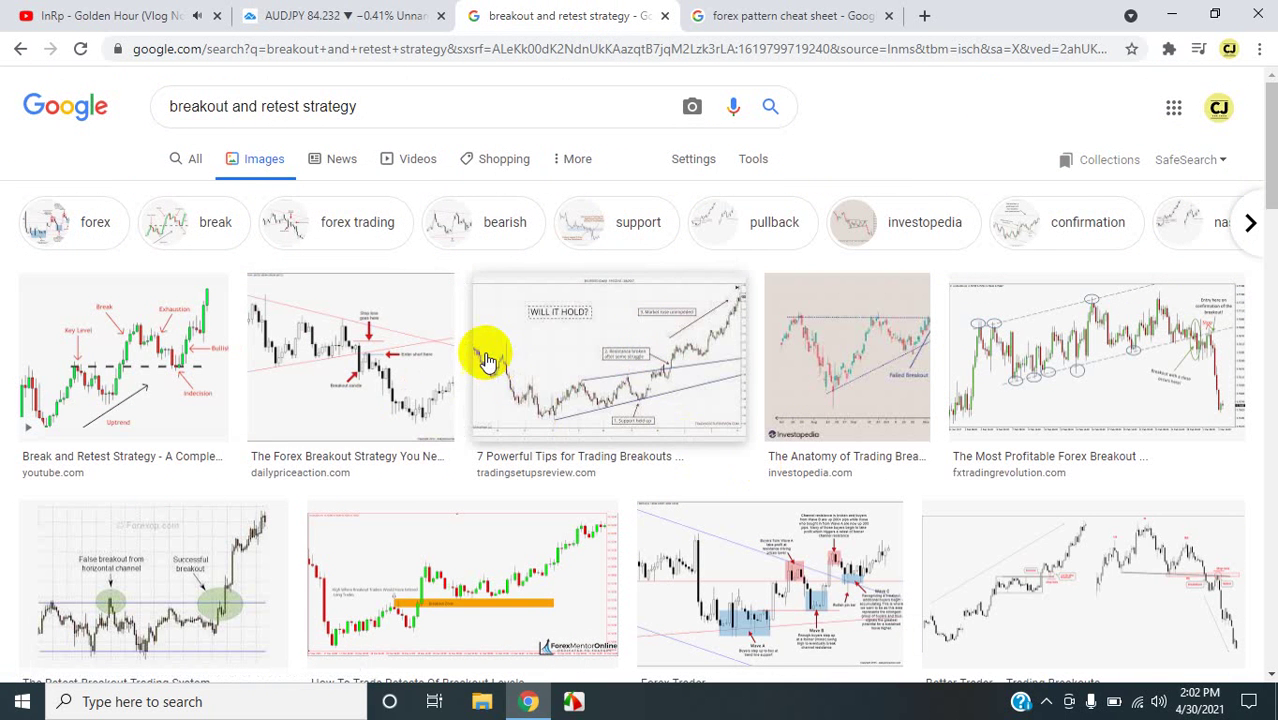
pyautogui.keyDown('ctrl'); pyautogui.scroll(4, 487, 360); pyautogui.keyUp('ctrl')
pyautogui.scroll(-10, 487, 360)
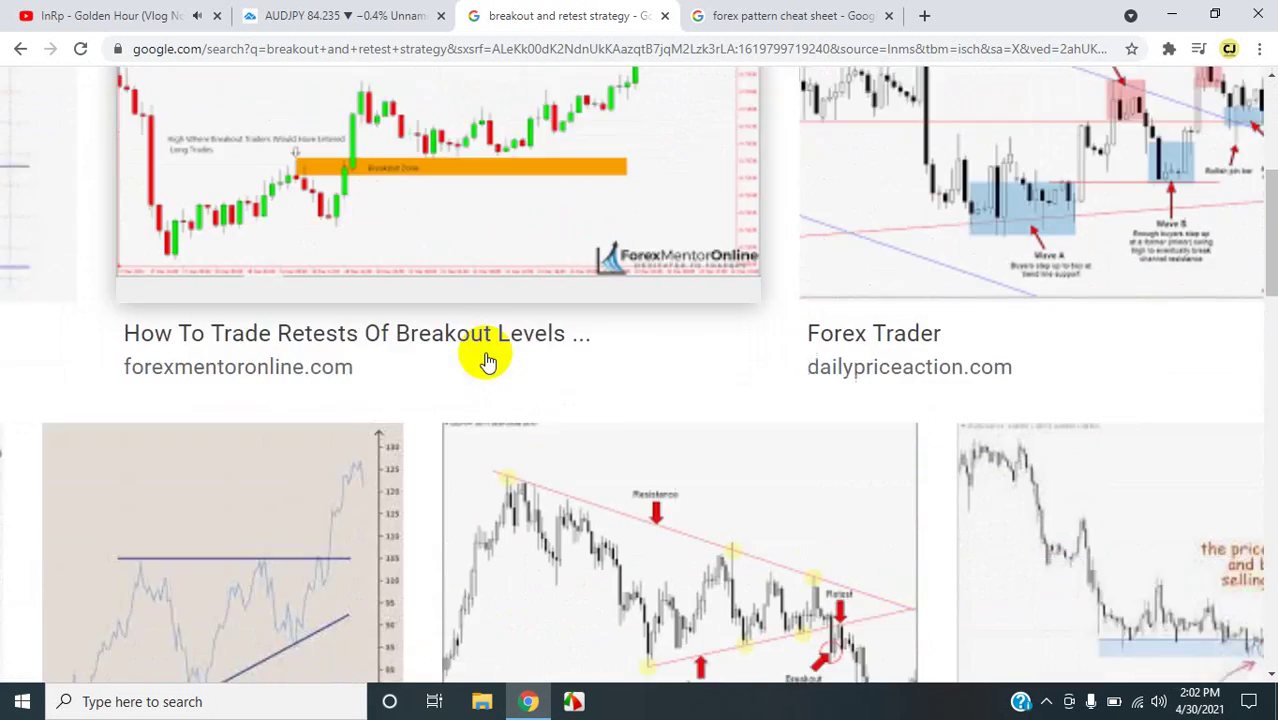
pyautogui.scroll(-2, 487, 360)
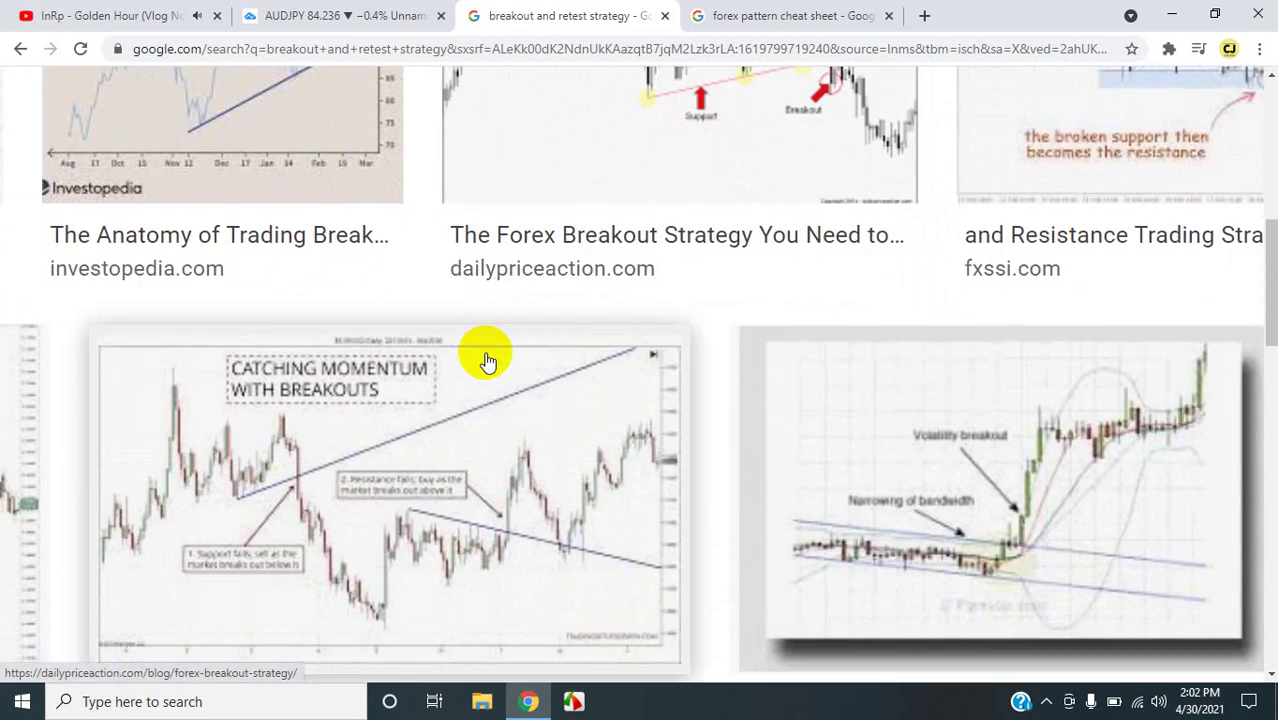
pyautogui.scroll(-2, 487, 360)
pyautogui.scroll(-8, 487, 360)
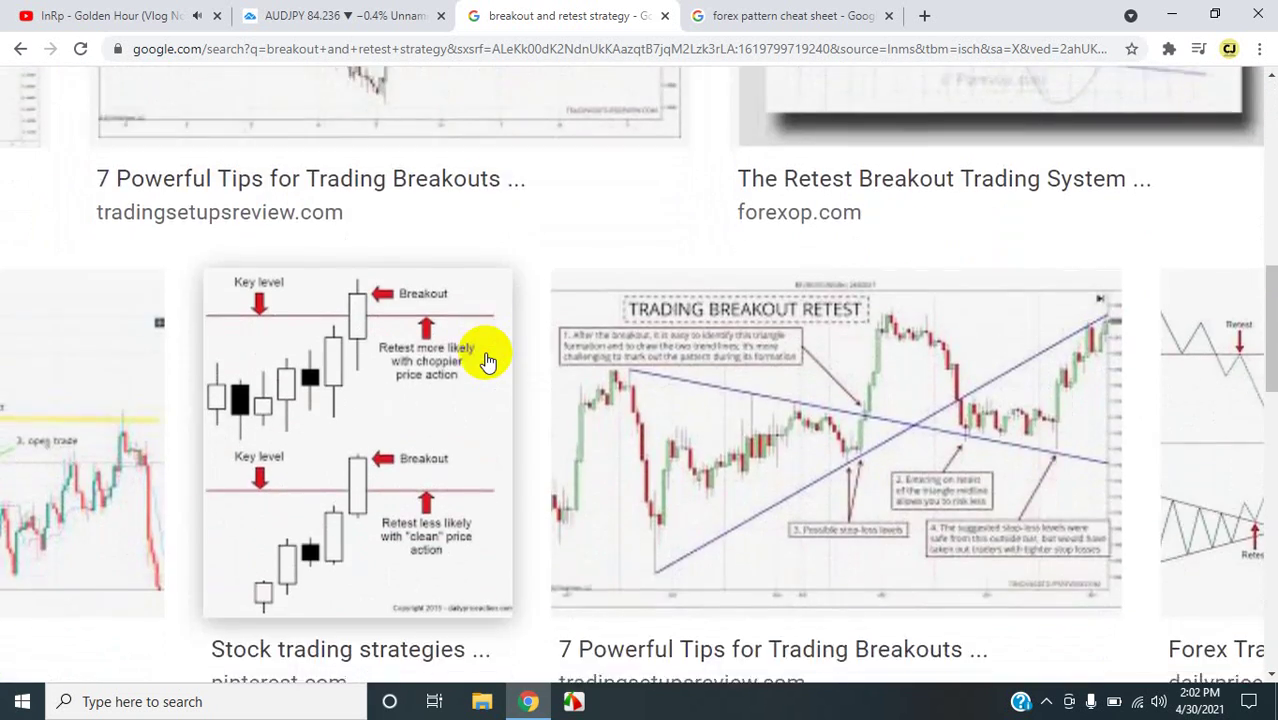
pyautogui.scroll(-5, 487, 360)
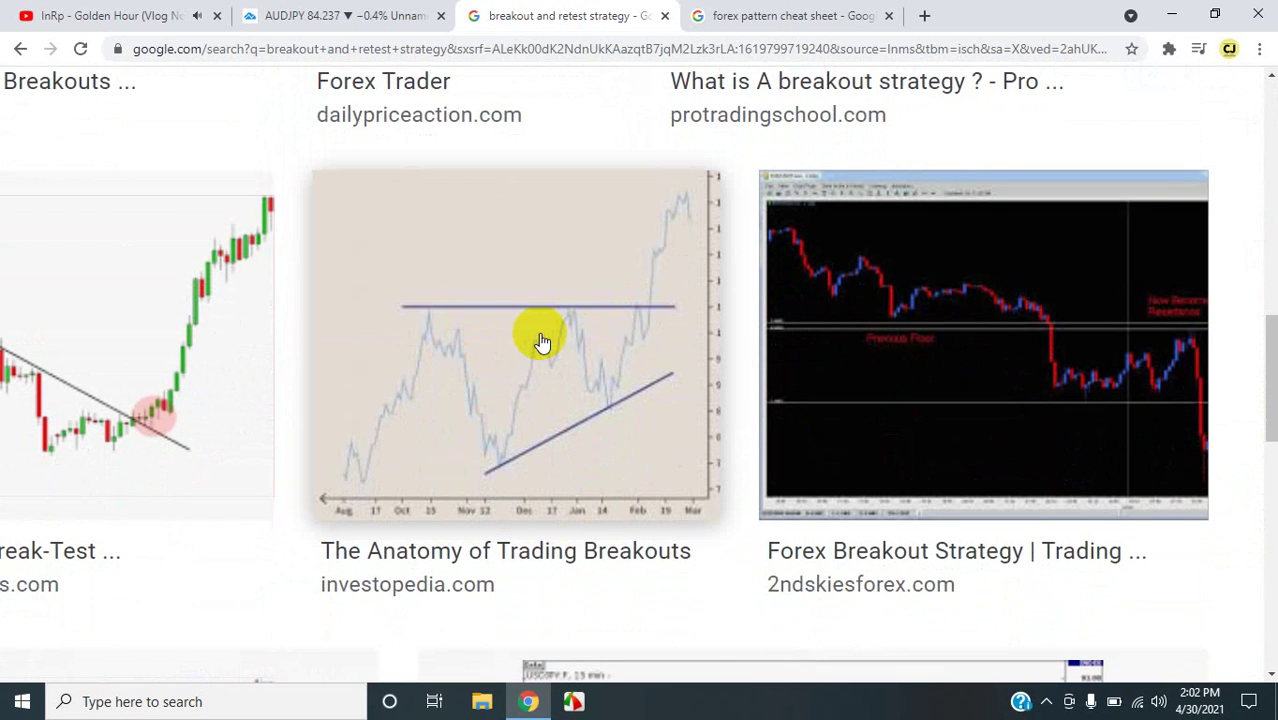
pyautogui.hscroll(-10, 539, 341)
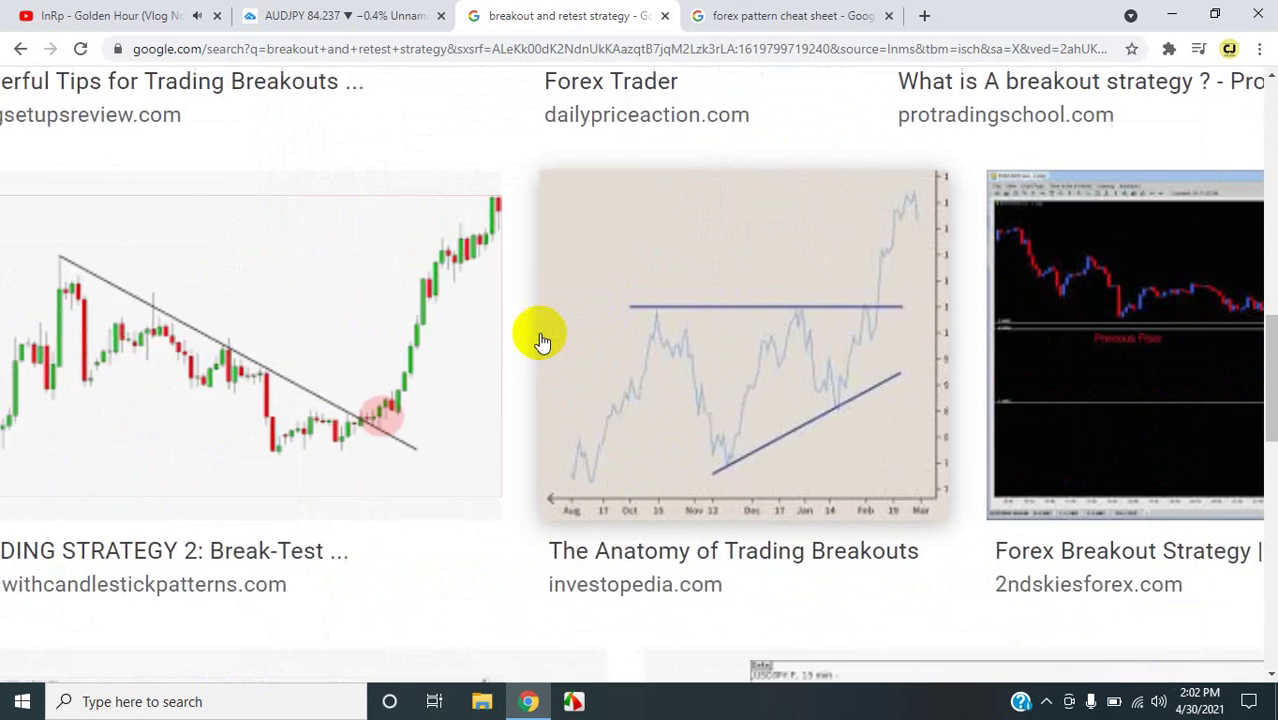
pyautogui.scroll(5, 539, 341)
pyautogui.hscroll(-4, 539, 341)
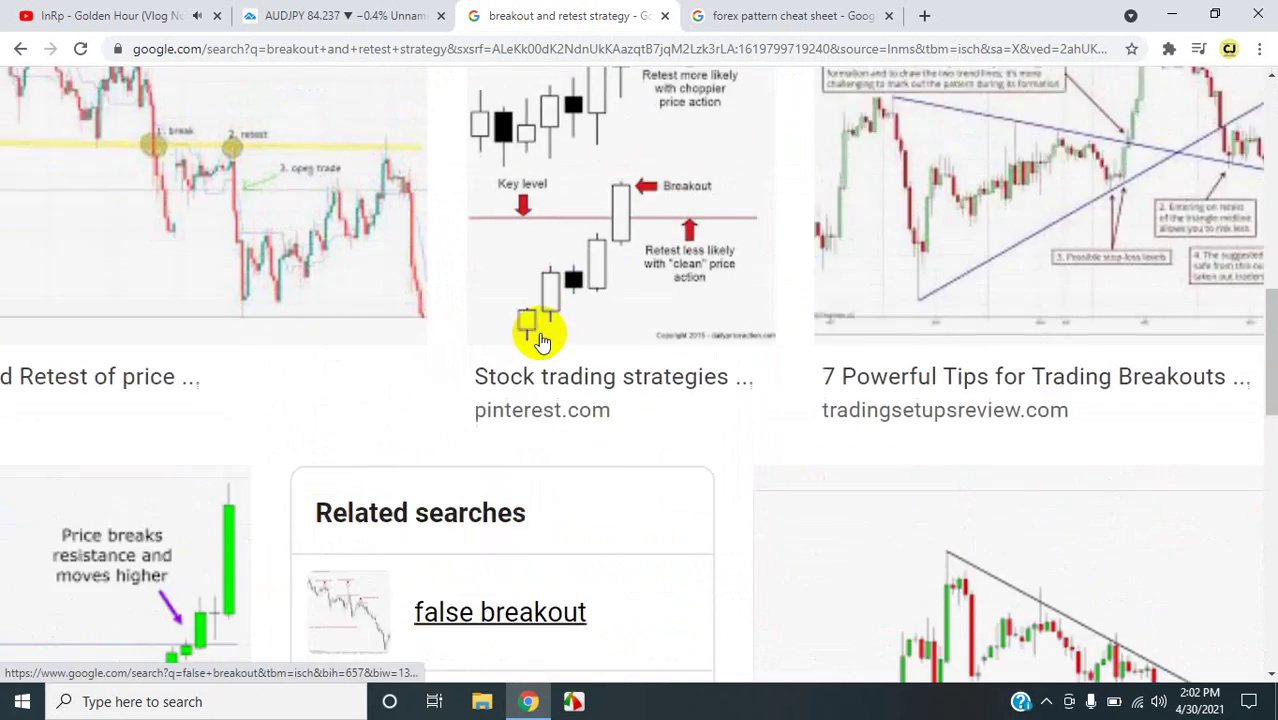
pyautogui.hscroll(-1, 539, 341)
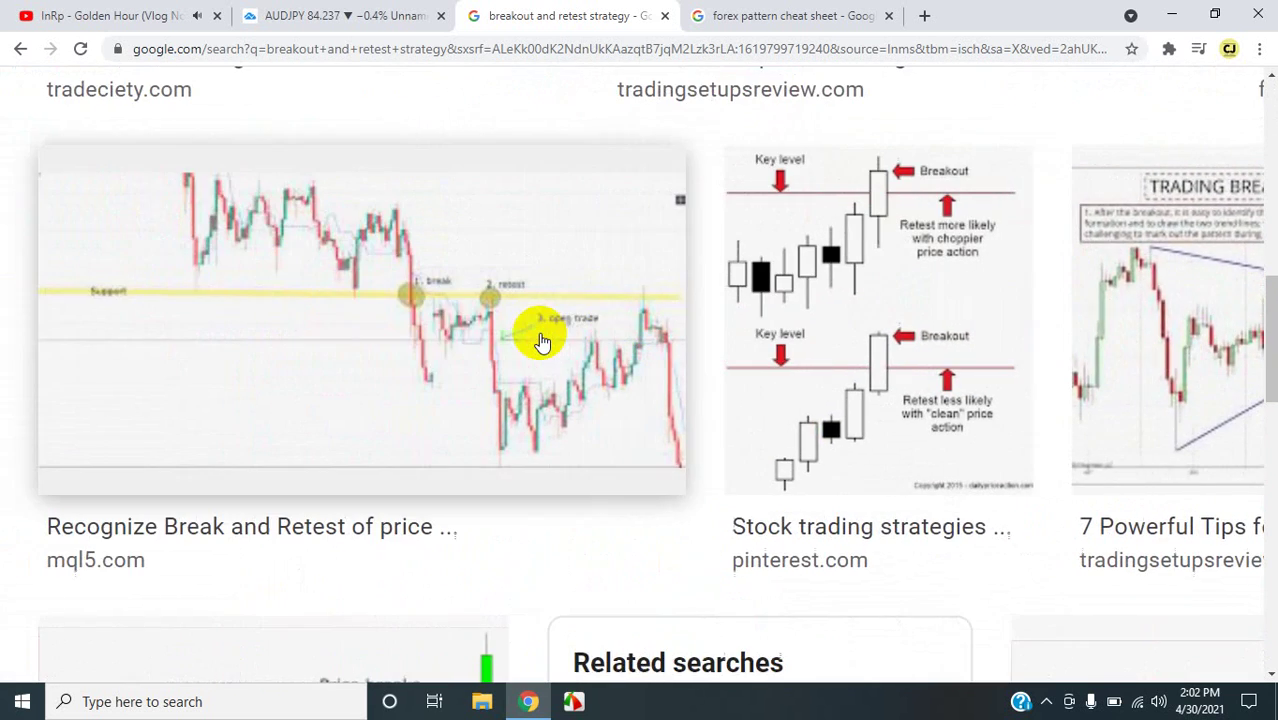
pyautogui.scroll(4, 437, 338)
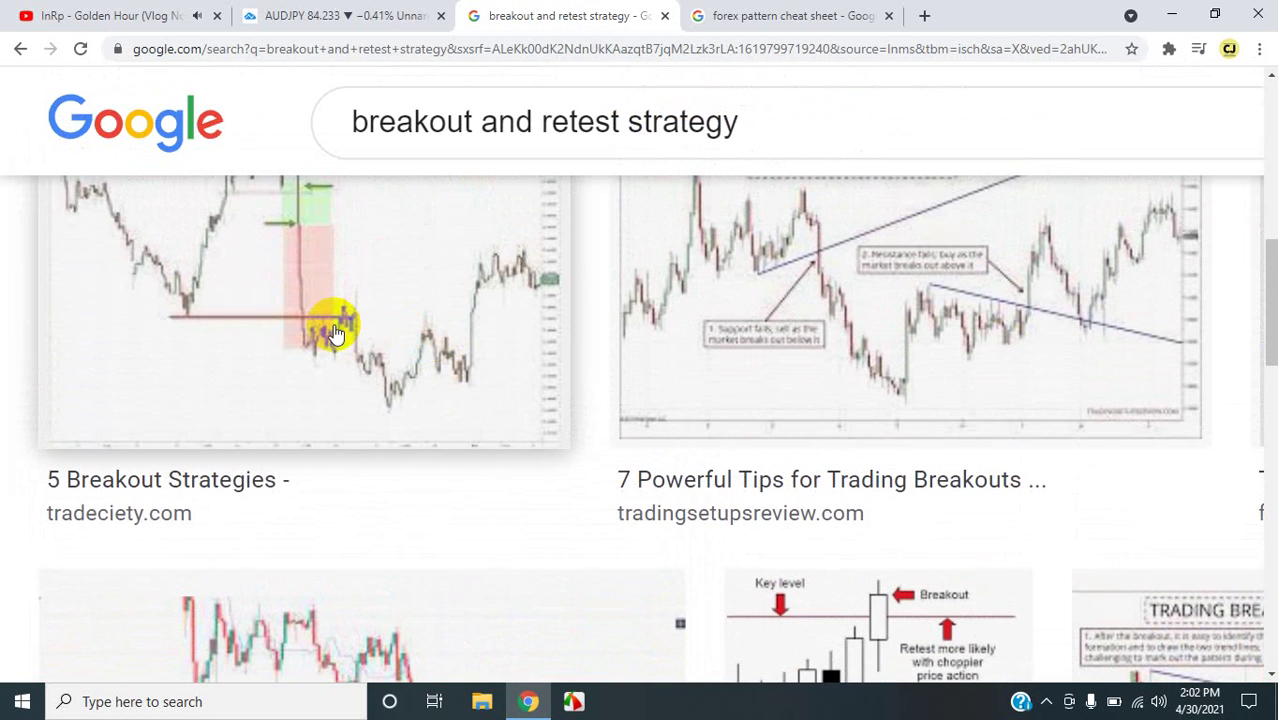
pyautogui.scroll(3, 337, 333)
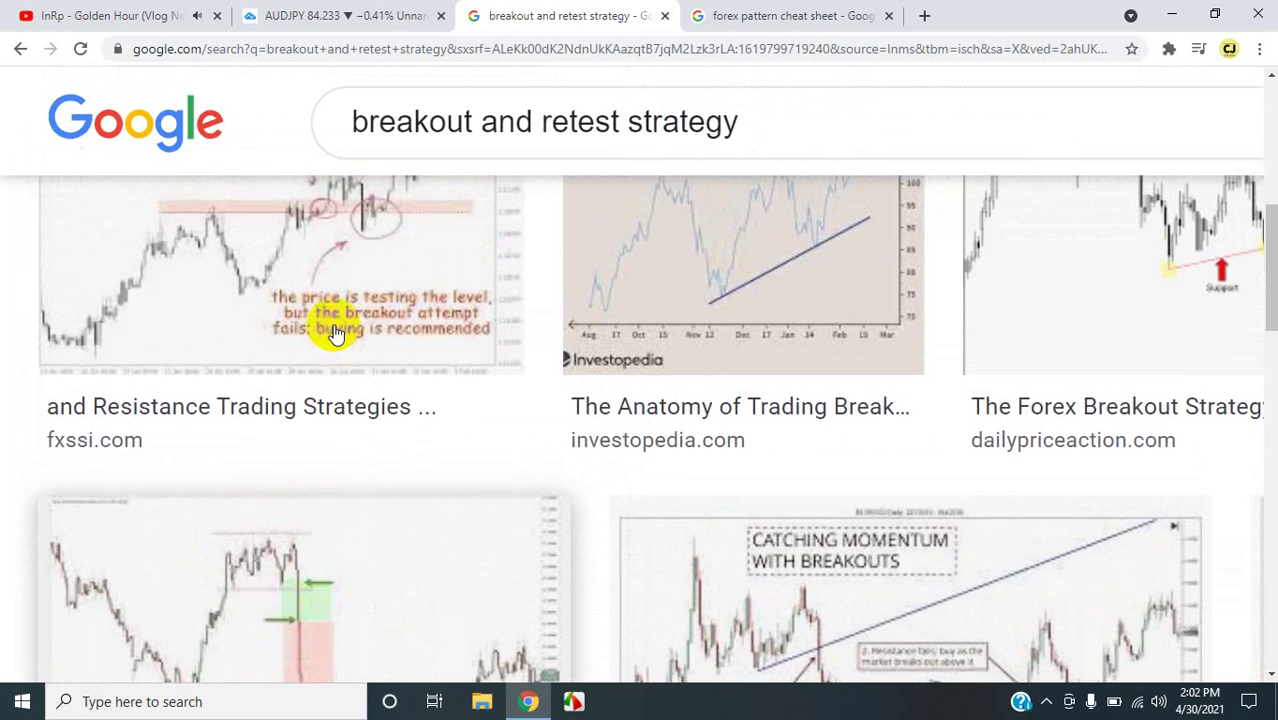
pyautogui.scroll(1, 336, 334)
pyautogui.scroll(1, 336, 334)
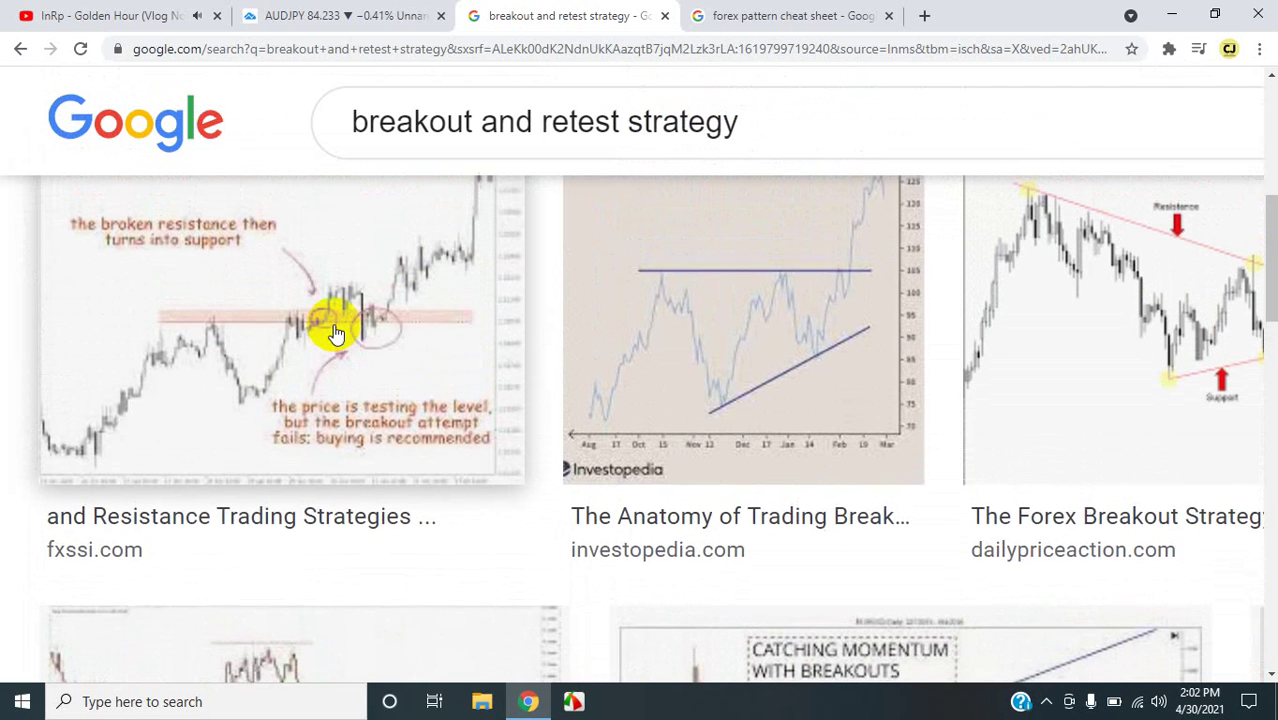
pyautogui.scroll(1, 336, 334)
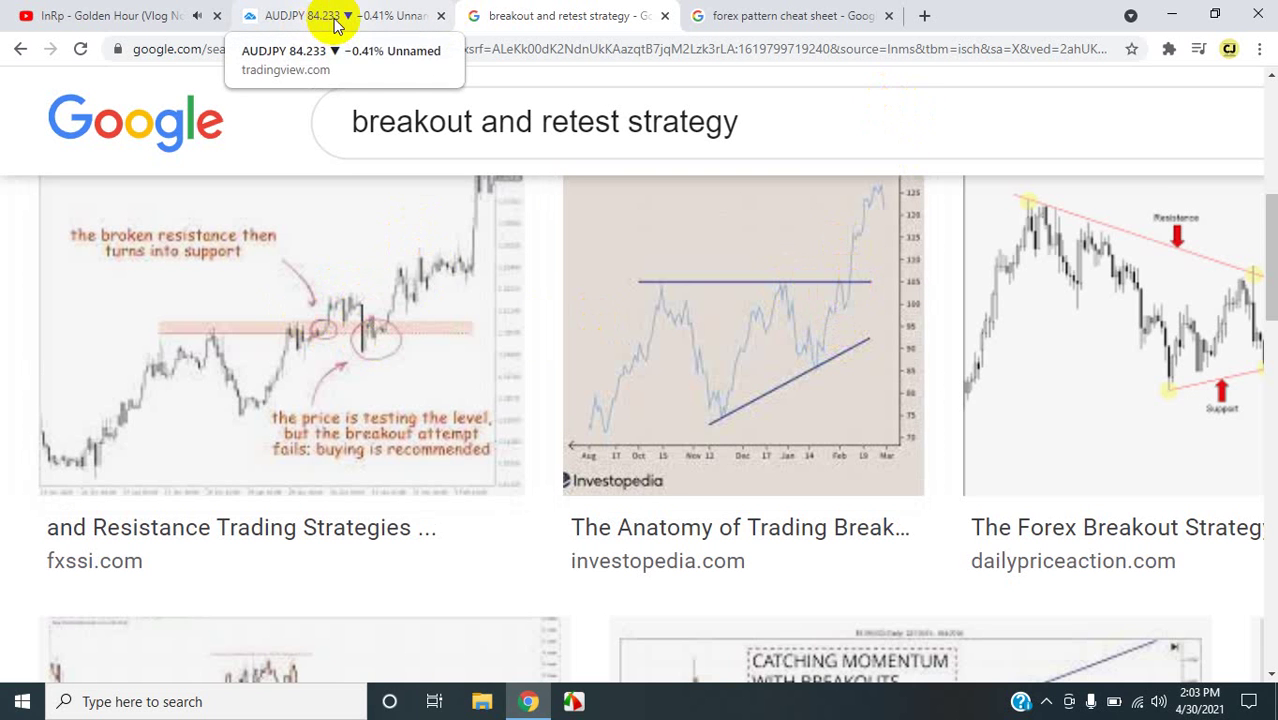
# - Browse the 'forex pattern cheat sheet' image results, then return to the AUDJPY 4-hour chart
pyautogui.click(785, 15)
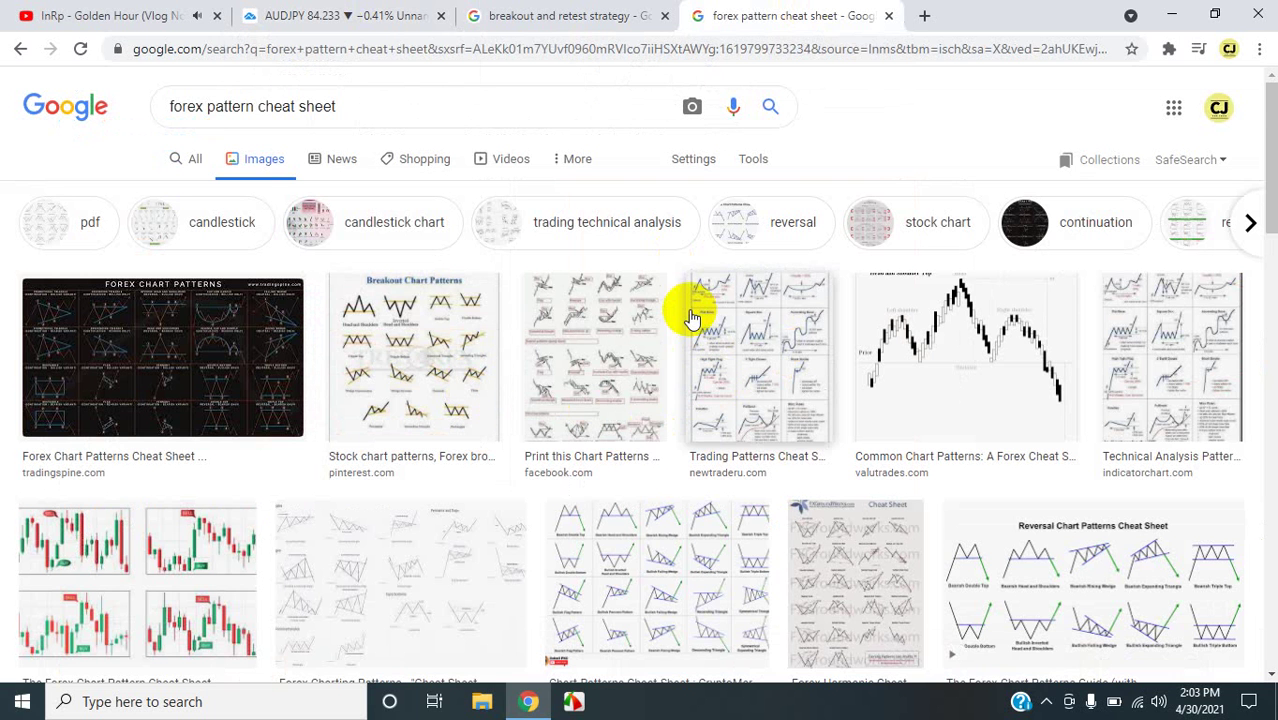
pyautogui.scroll(-1, 662, 488)
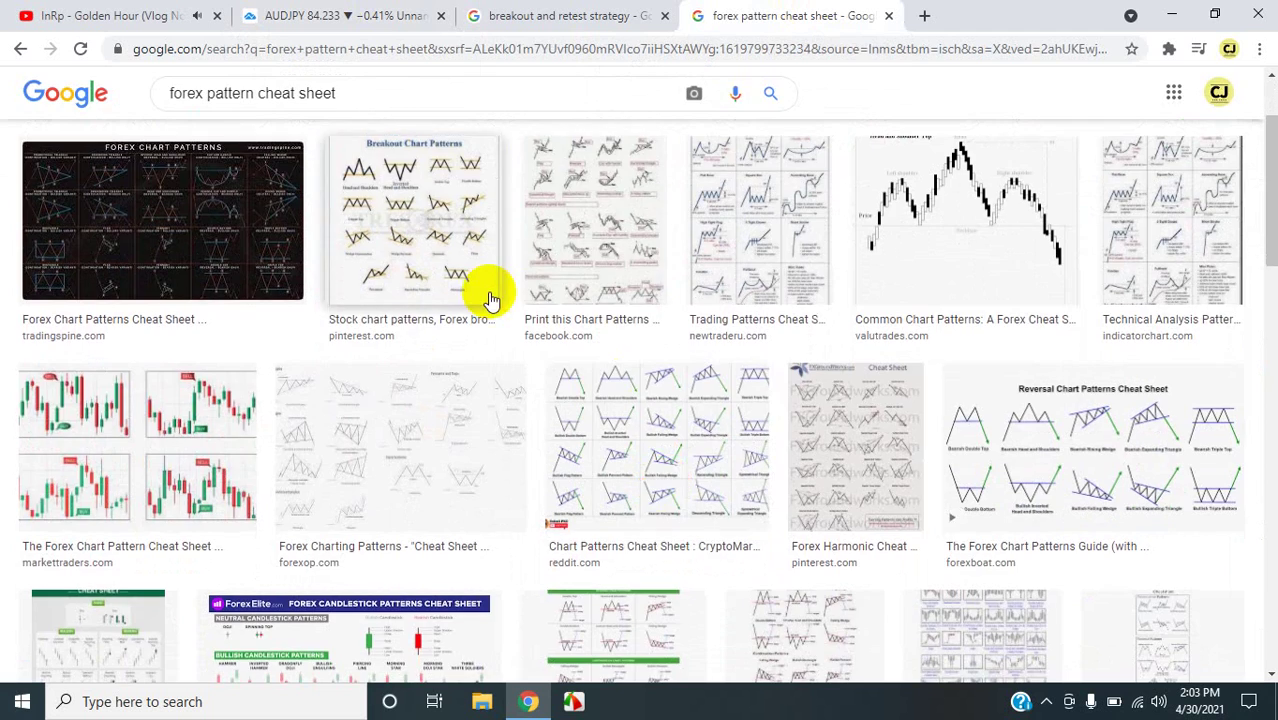
pyautogui.scroll(5, 491, 296)
pyautogui.scroll(3, 491, 300)
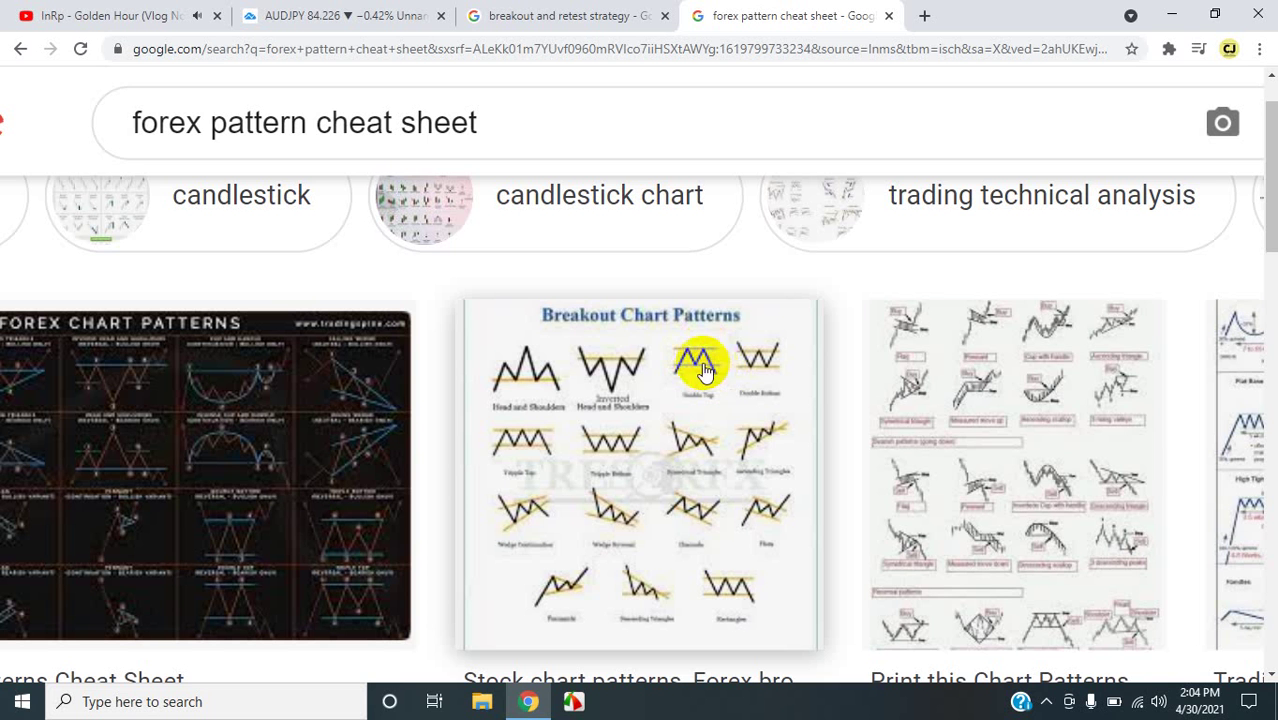
pyautogui.click(321, 16)
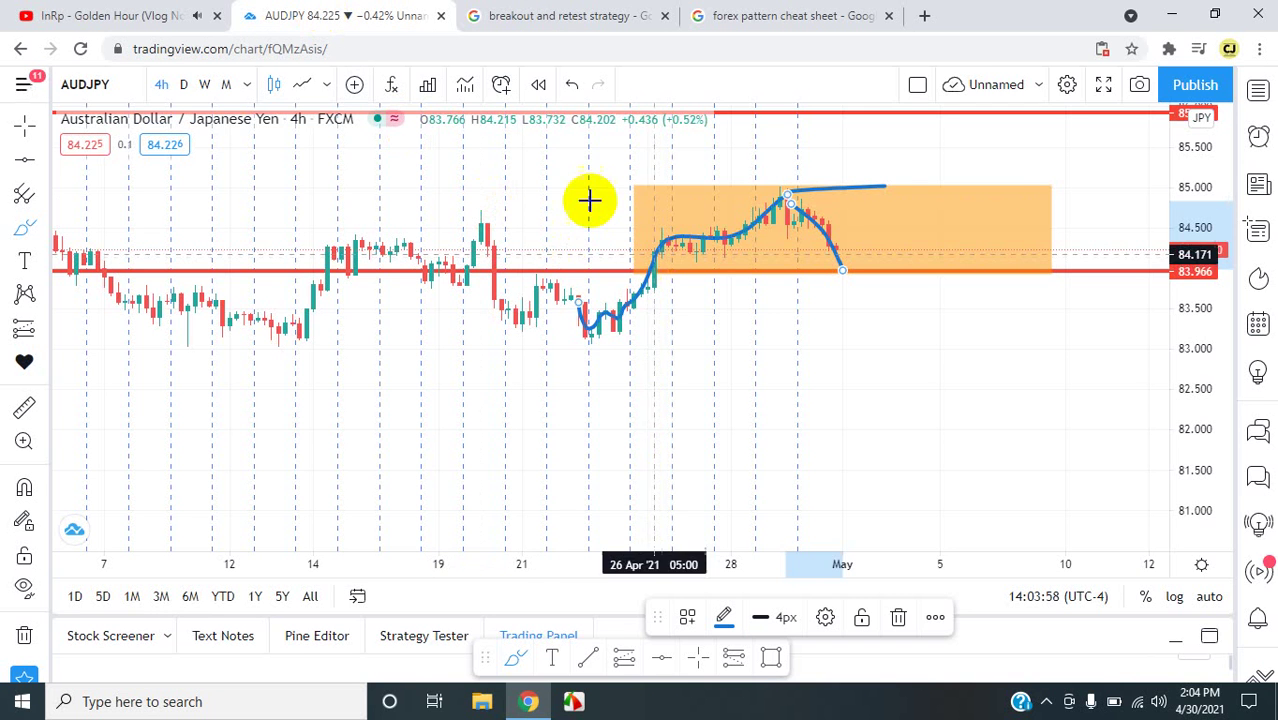
# - Place a Long Position tool with its entry on the 83.966 line
pyautogui.hscroll(3, 679, 368)
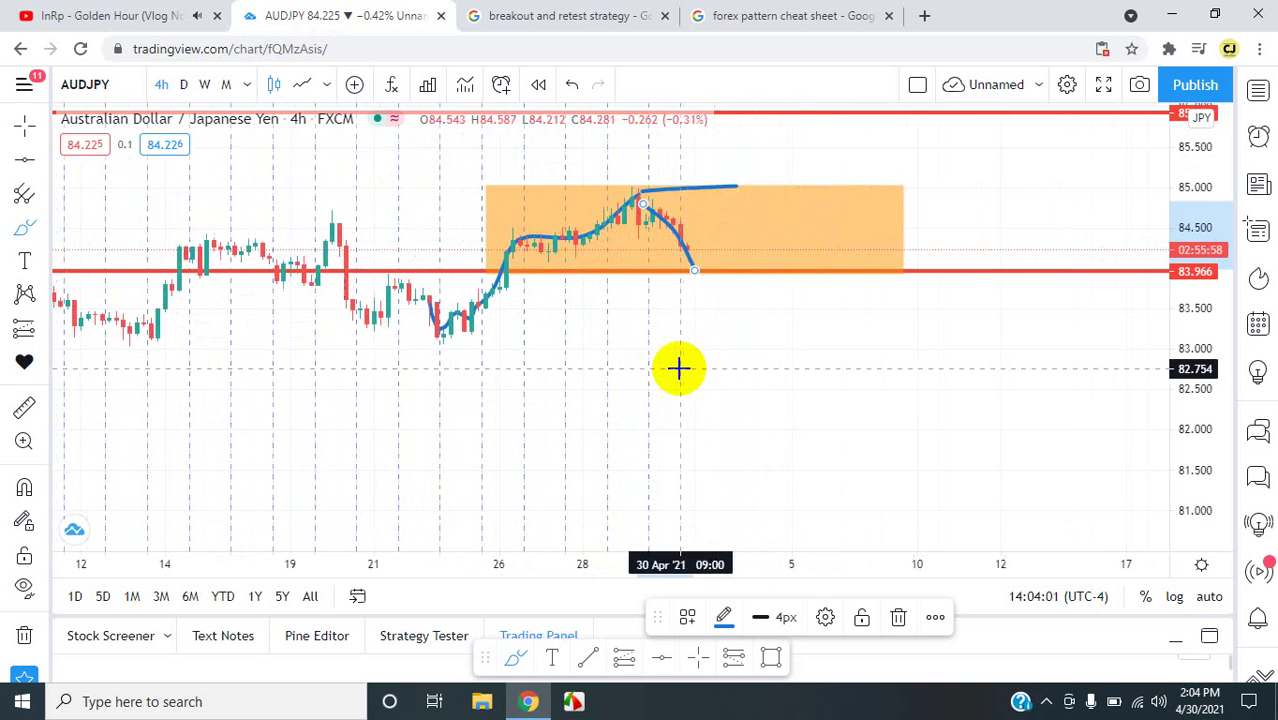
pyautogui.click(24, 124)
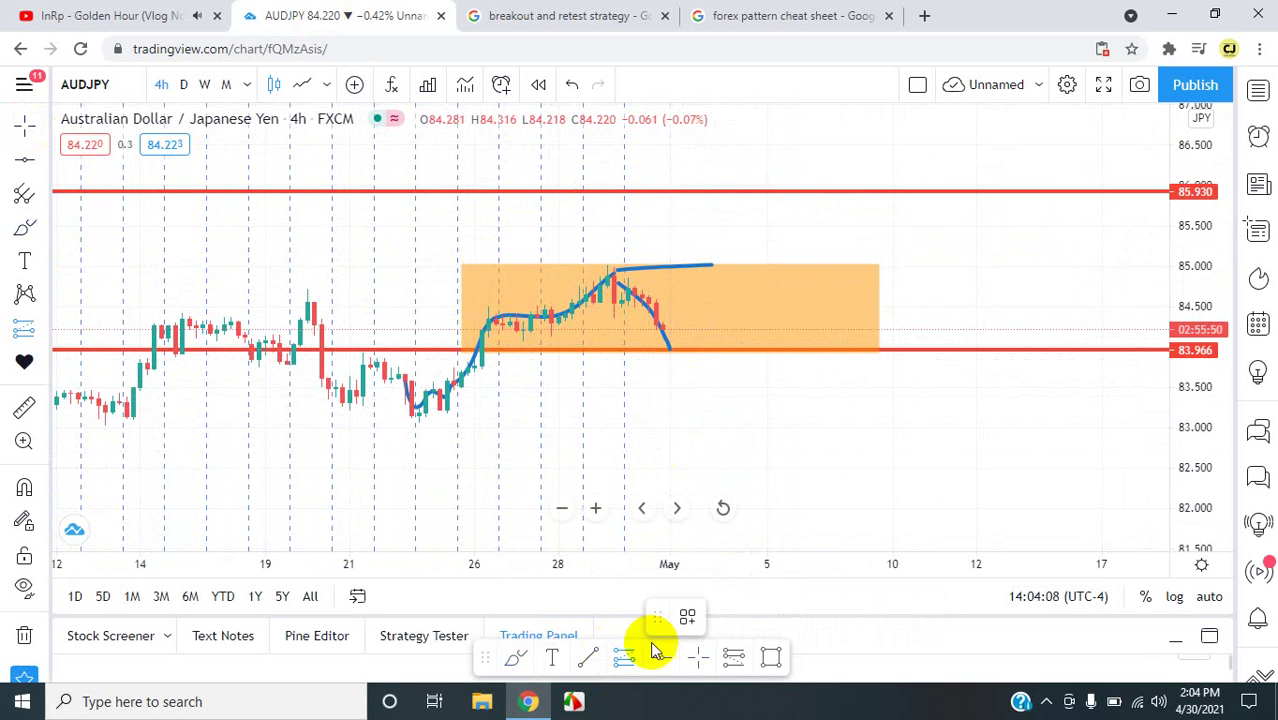
pyautogui.click(624, 668)
pyautogui.moveTo(676, 346)
pyautogui.mouseDown()
pyautogui.moveTo(710, 352)
pyautogui.moveTo(713, 267)
pyautogui.mouseUp()
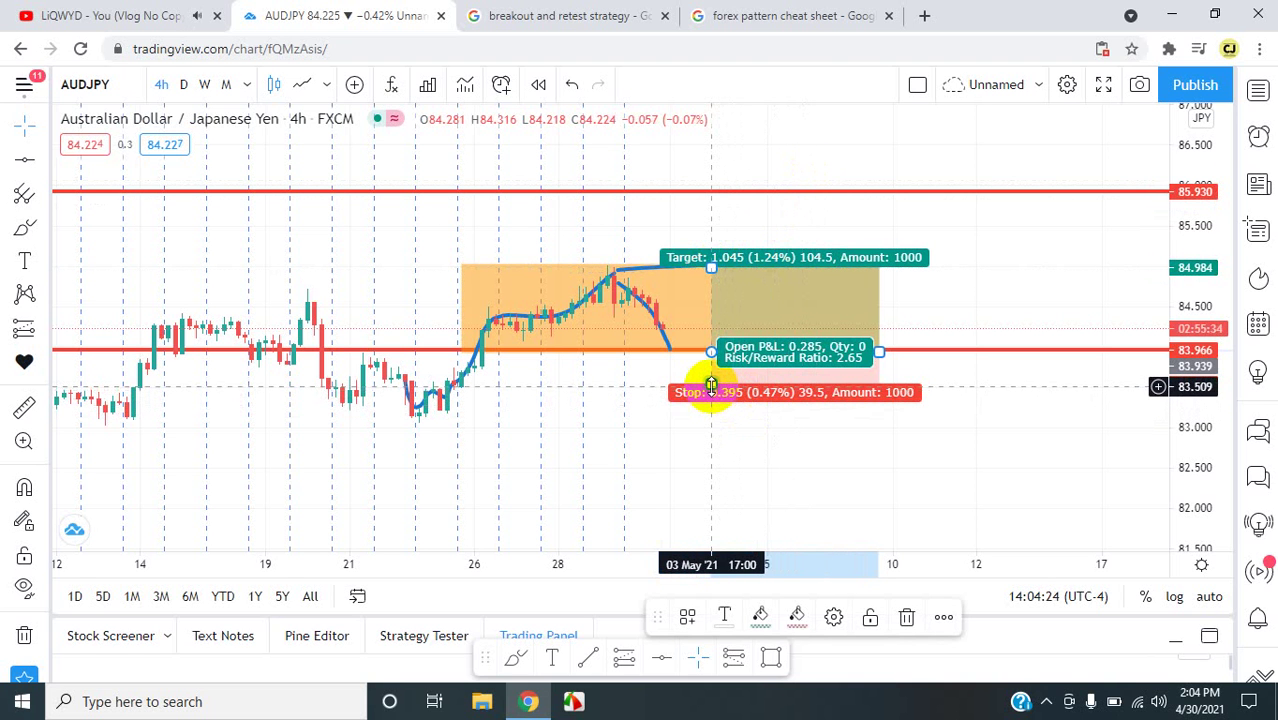
# - Raise the stop loss to 83.683, giving target 84.984 and a 4.08 risk/reward ratio
pyautogui.moveTo(711, 385); pyautogui.dragTo(711, 371)
pyautogui.click(712, 422)
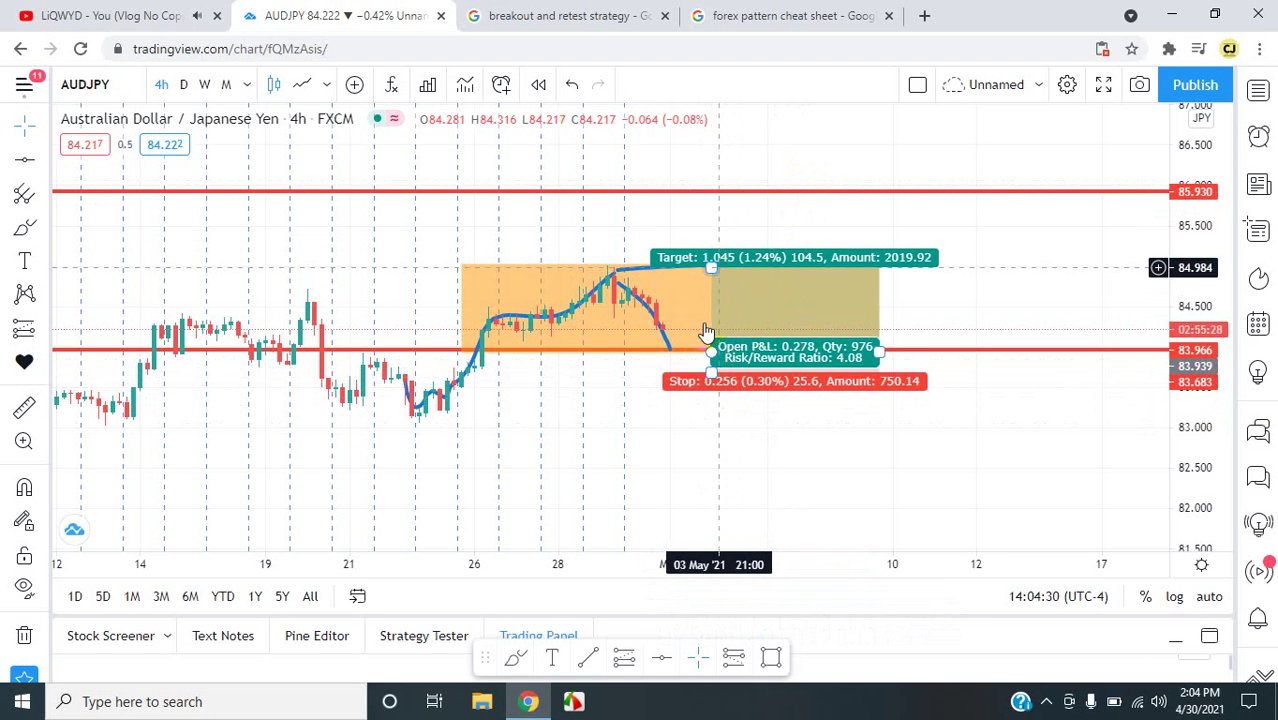
pyautogui.click(676, 348)
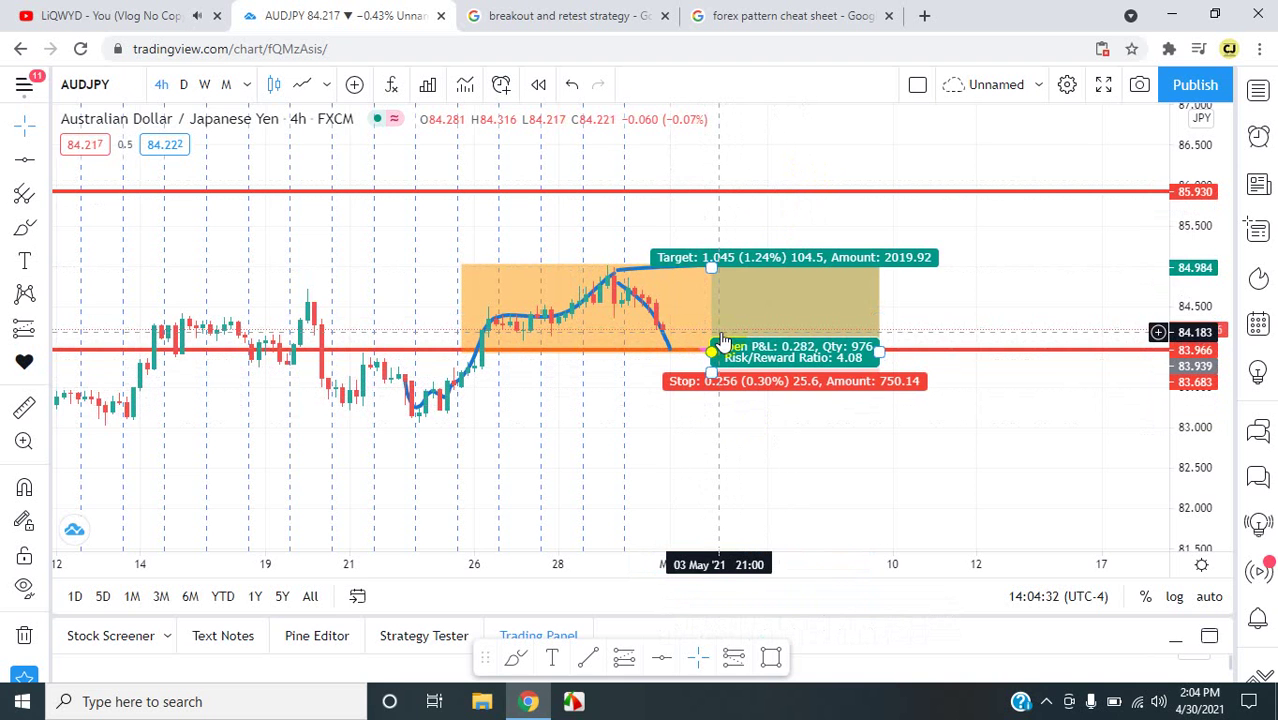
pyautogui.click(711, 265)
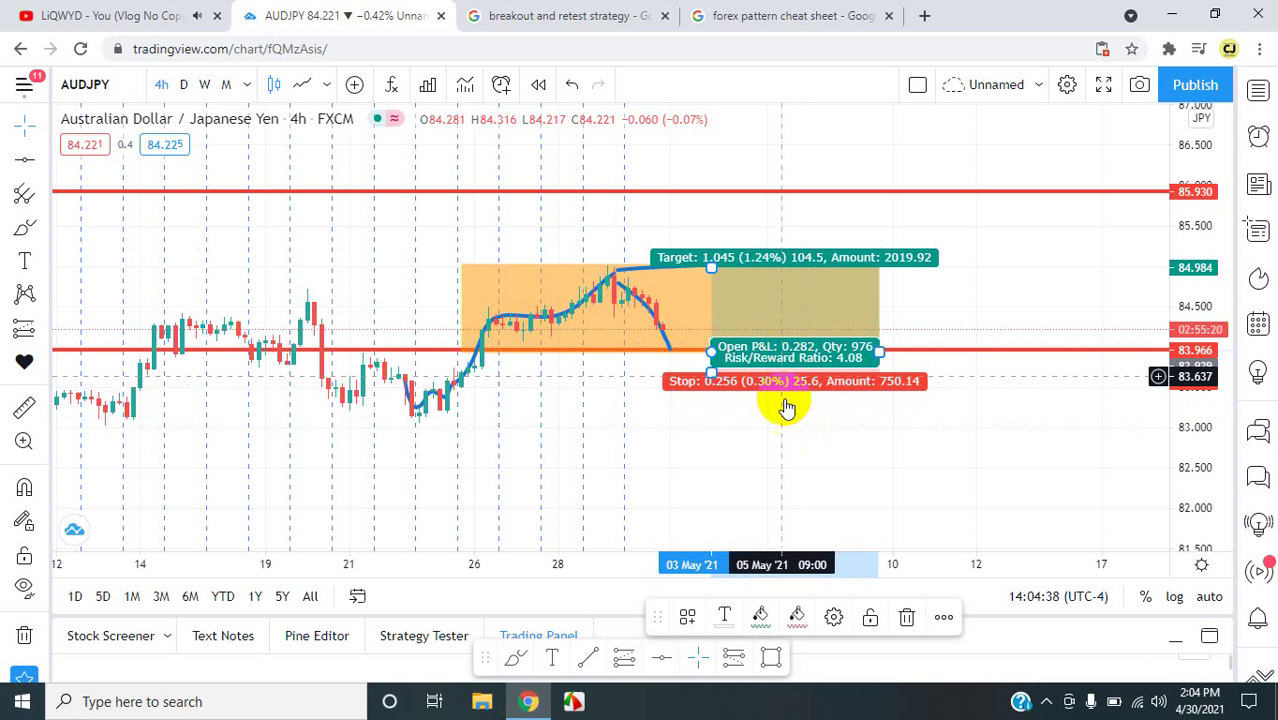
pyautogui.moveTo(734, 478)
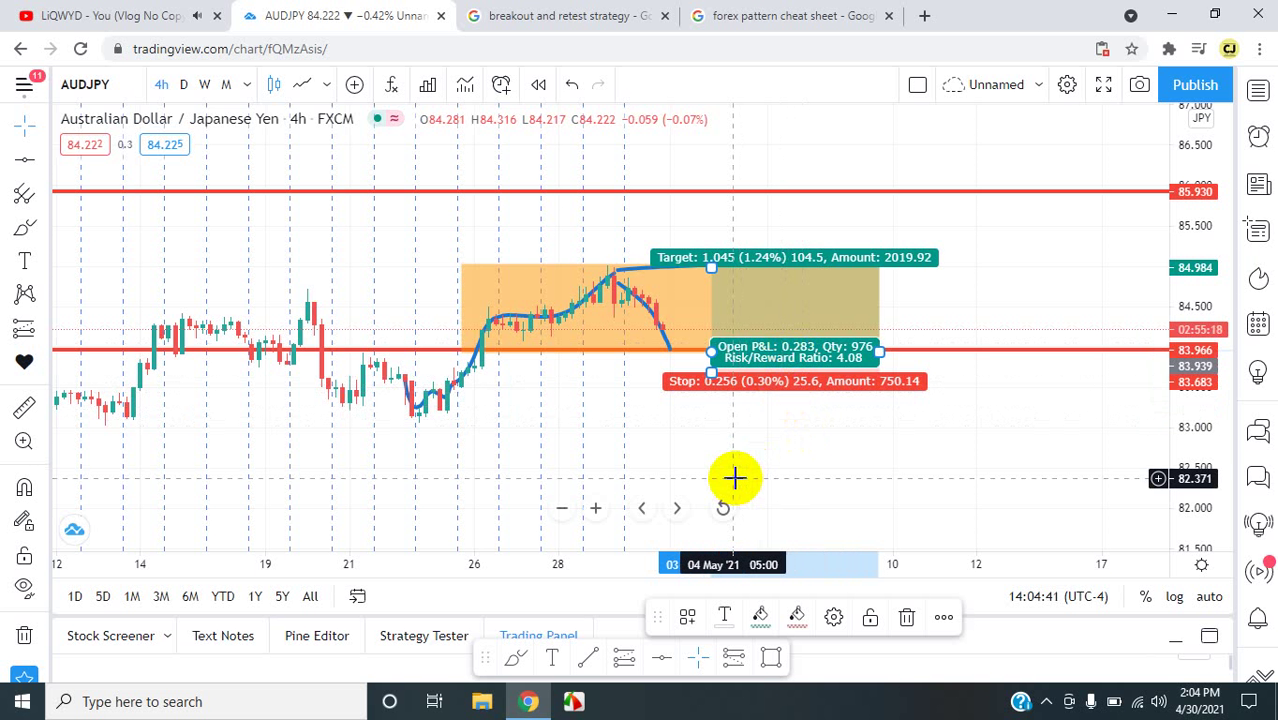